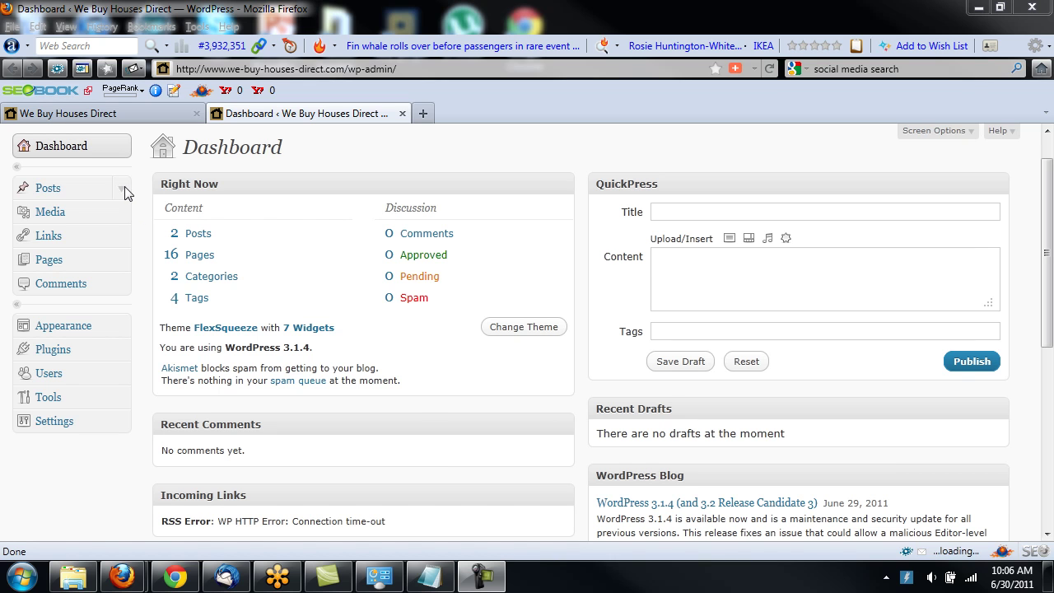
Step: Open Posts > Categories, glance at the live homepage tab, then return to Categories
click(124, 191)
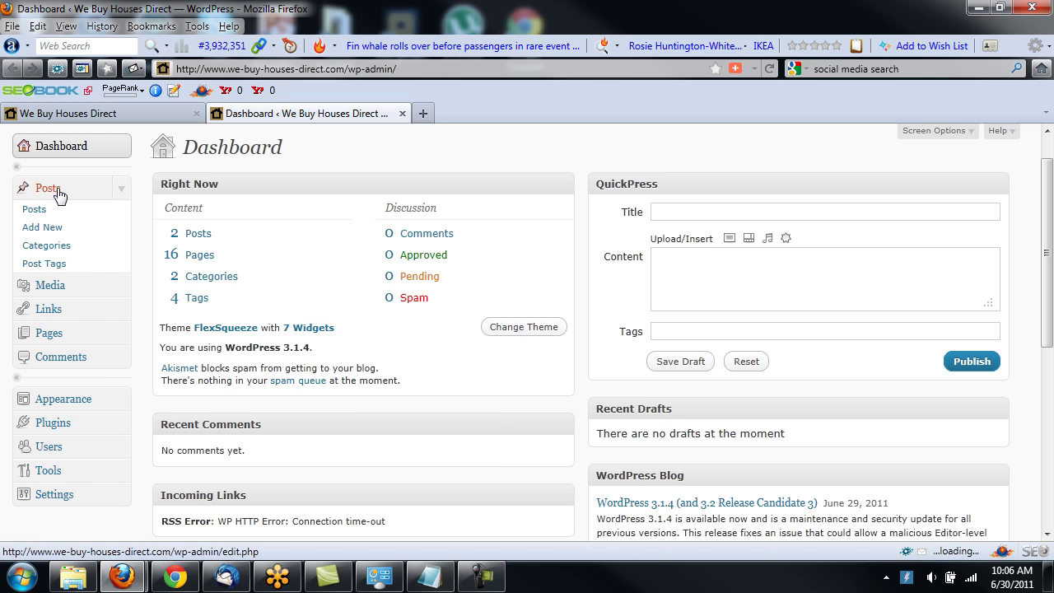
click(49, 247)
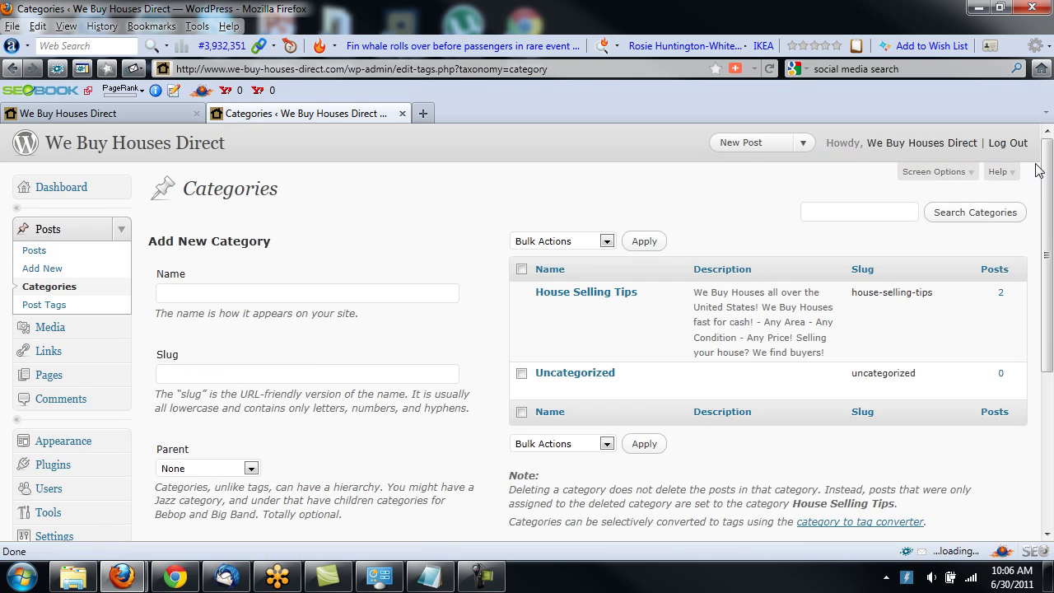
click(97, 118)
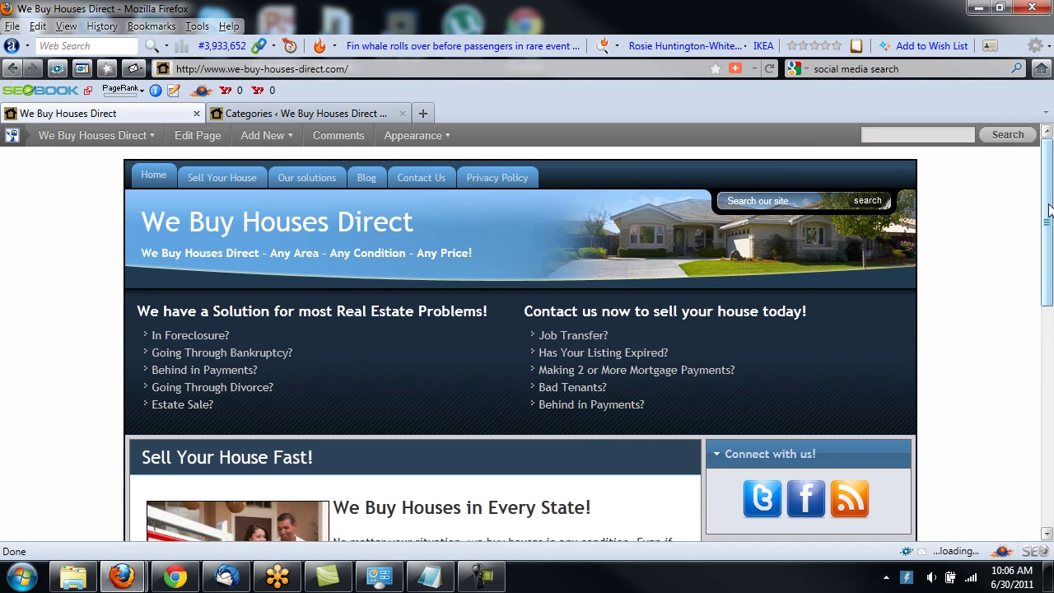
mouse_move(1050, 210)
mouse_down()
mouse_move(1048, 265)
mouse_move(1048, 198)
mouse_up()
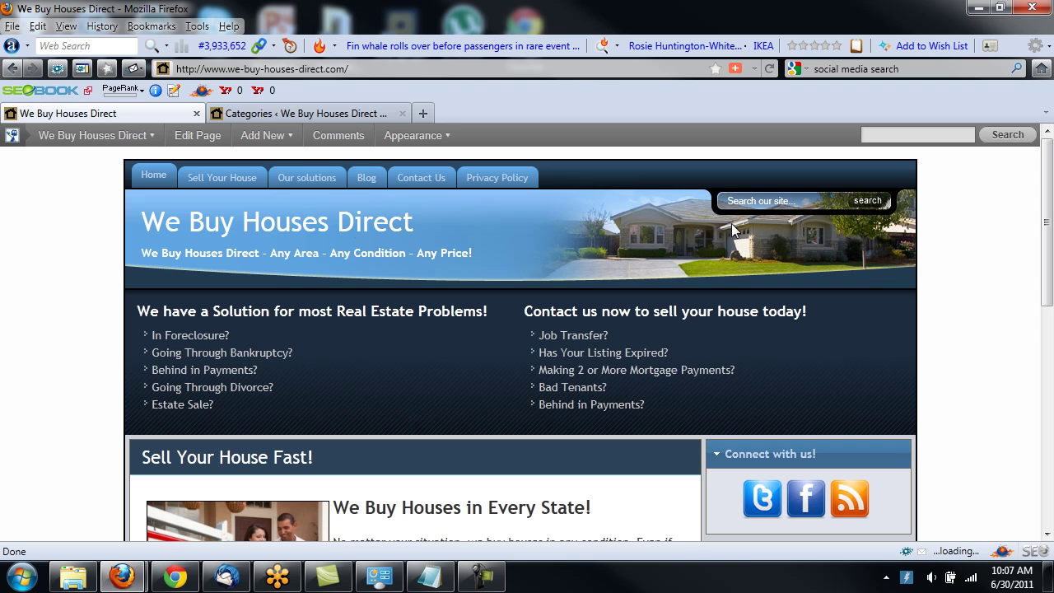
click(289, 112)
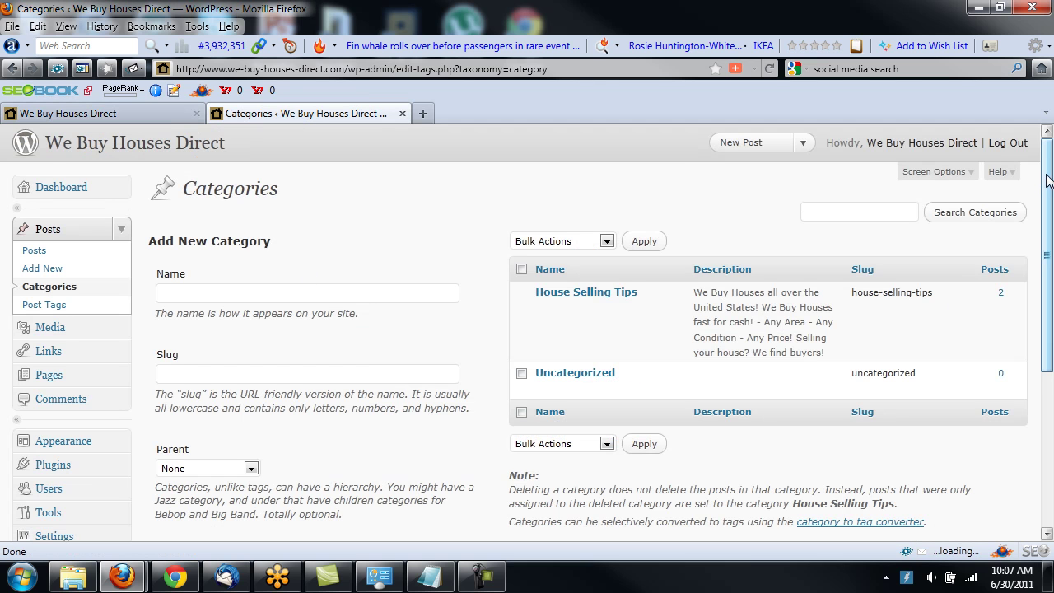
Step: Enter 'Selling Facts' as the new category's name
scroll(1048, 181, down, 2)
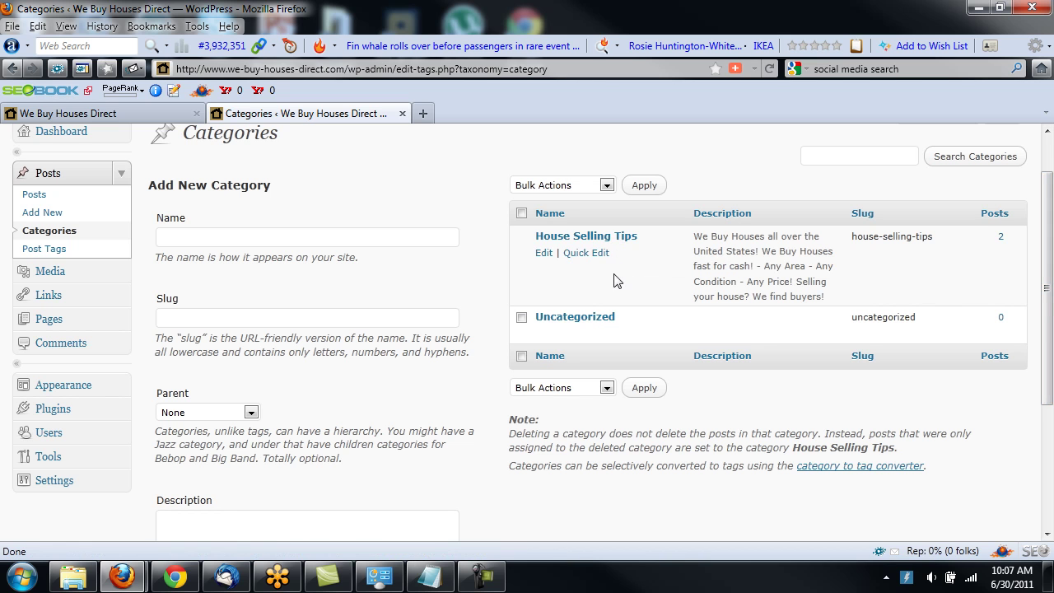
click(373, 236)
text(Selling )
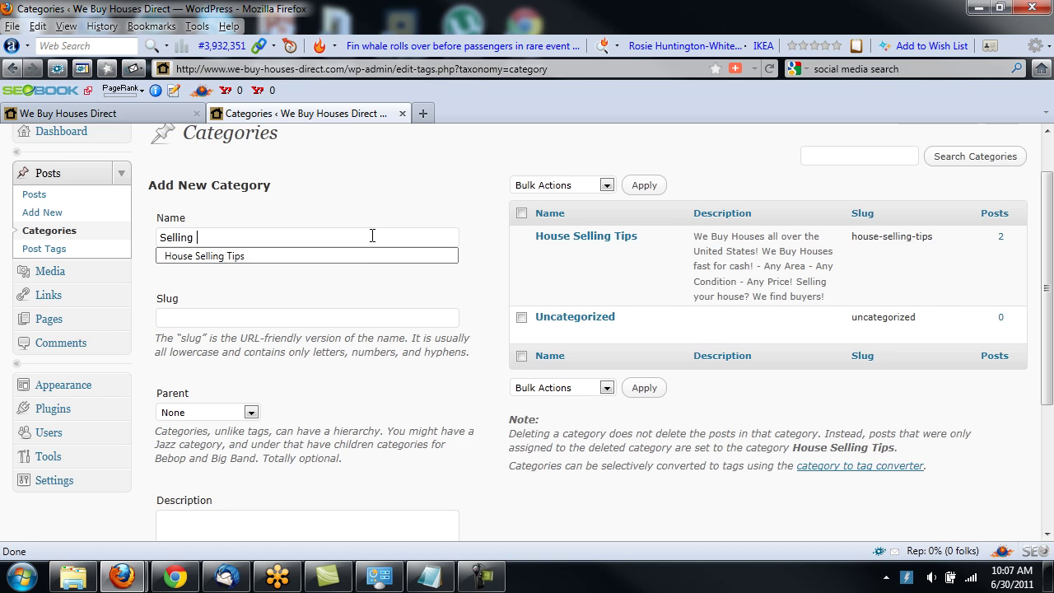
text(facts)
key(BackSpace)
key(BackSpace)
key(BackSpace)
key(BackSpace)
key(BackSpace)
text(Facts)
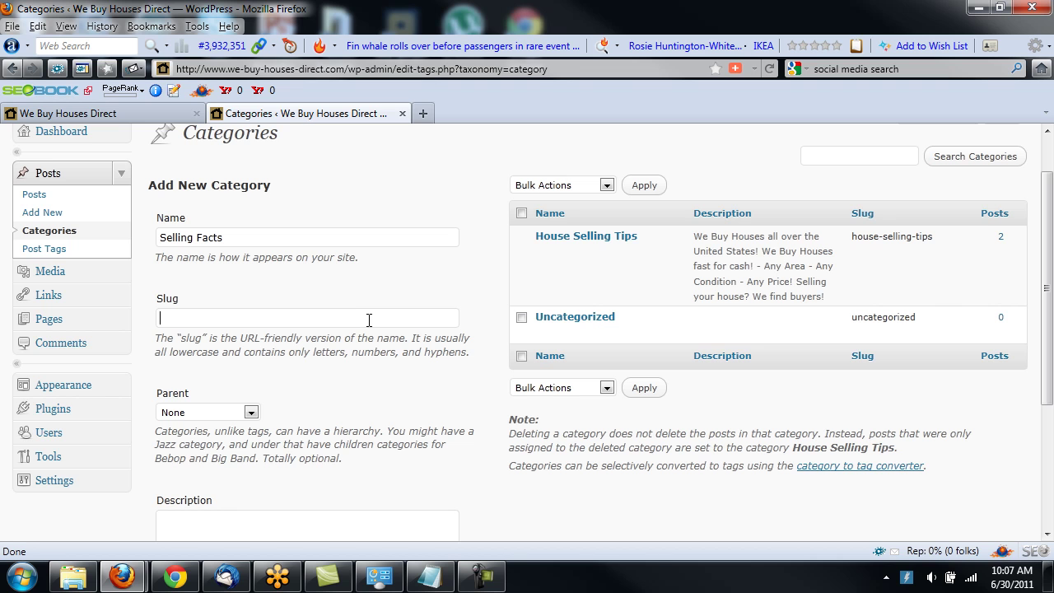
double_click(372, 68)
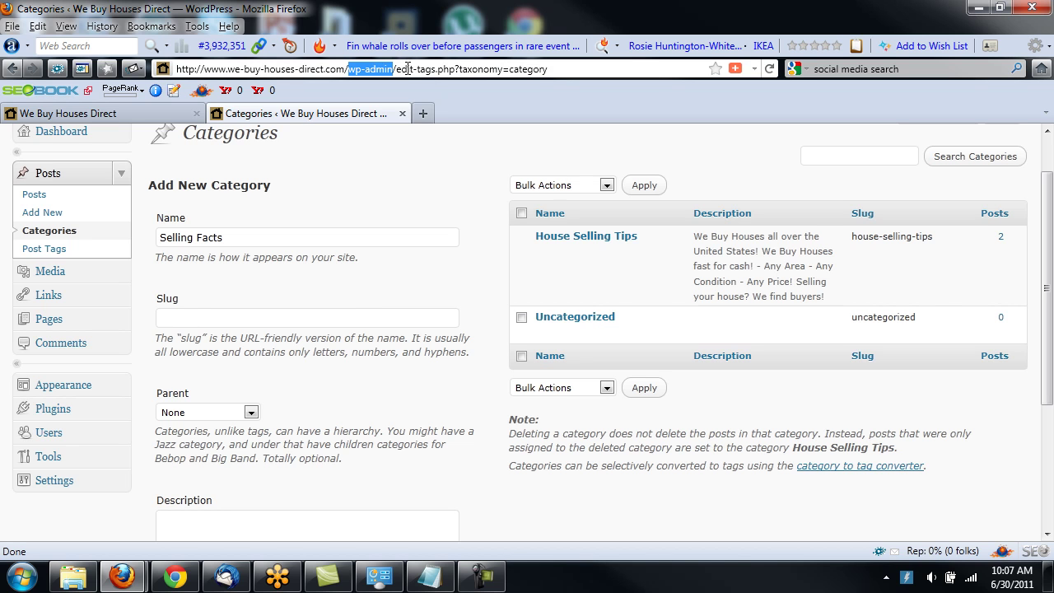
click(394, 68)
drag(350, 68, 393, 68)
Step: Give the category the slug house-selling-facts and leave Parent as None
click(217, 318)
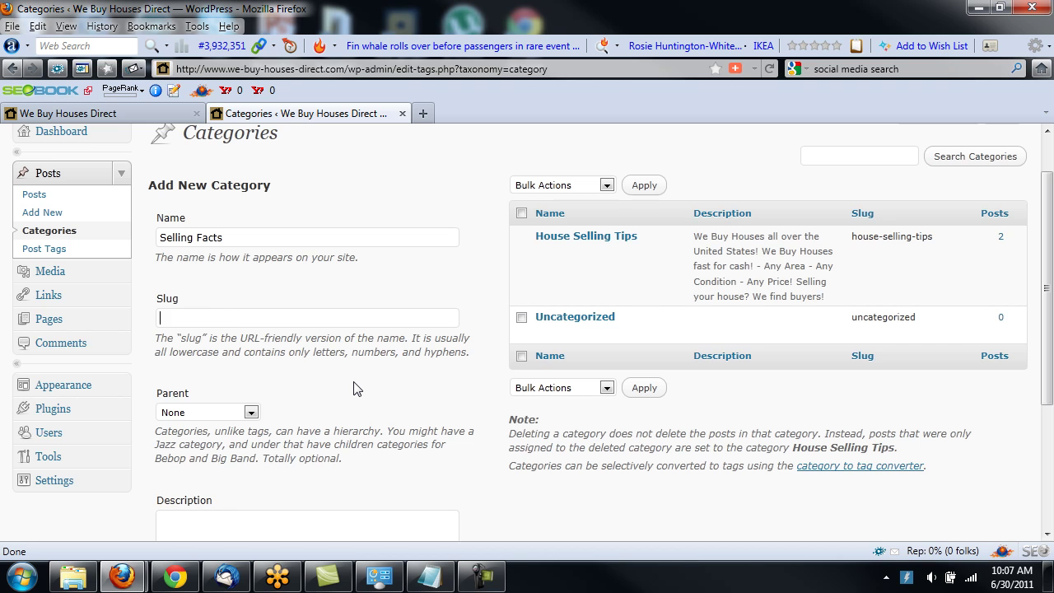
text(house-s)
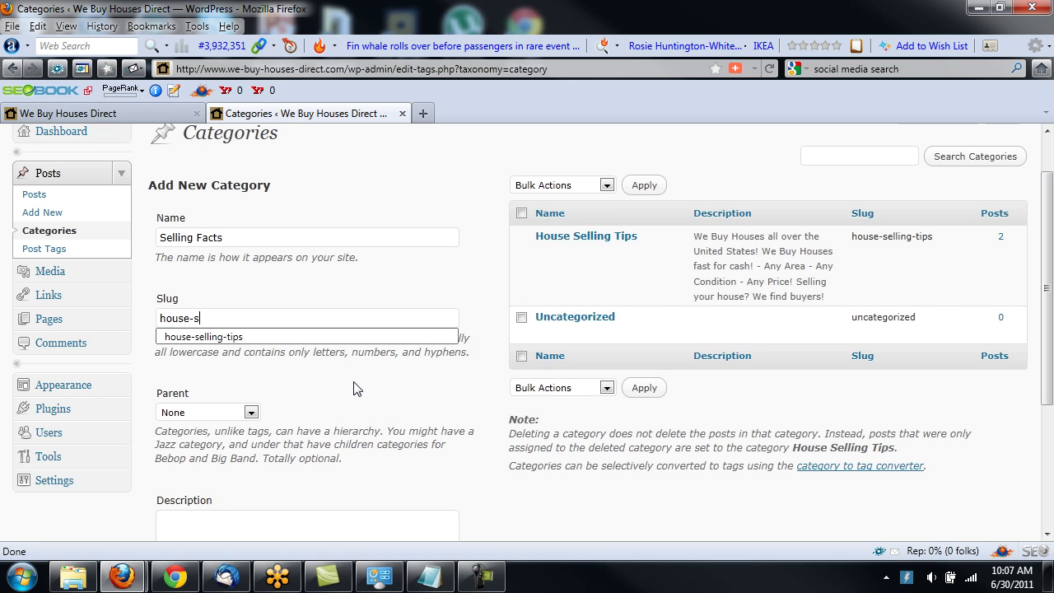
text(elling)
text(-fa)
text(crt)
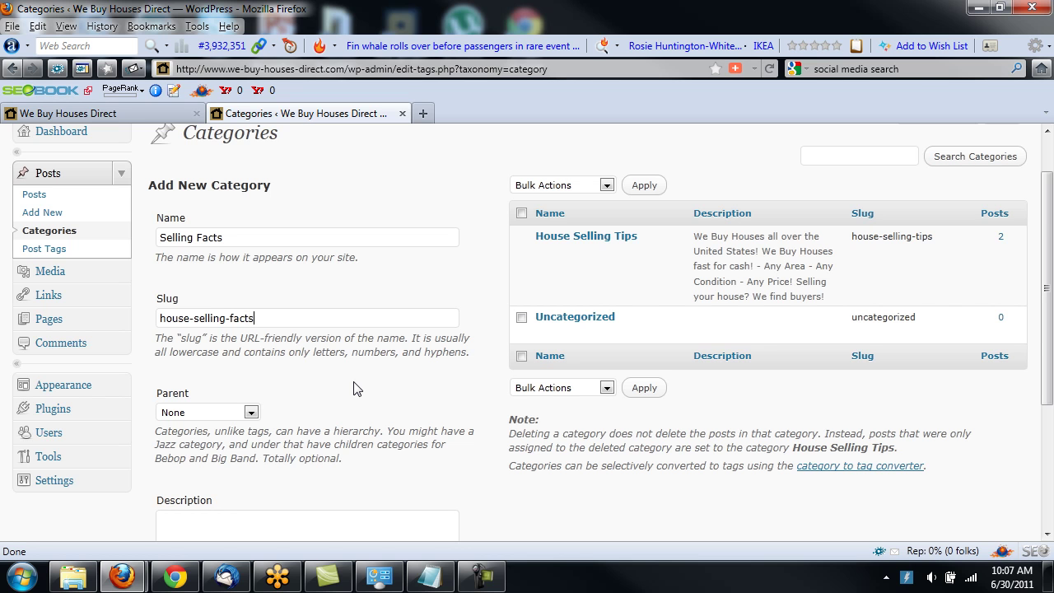
scroll(386, 380, down, 2)
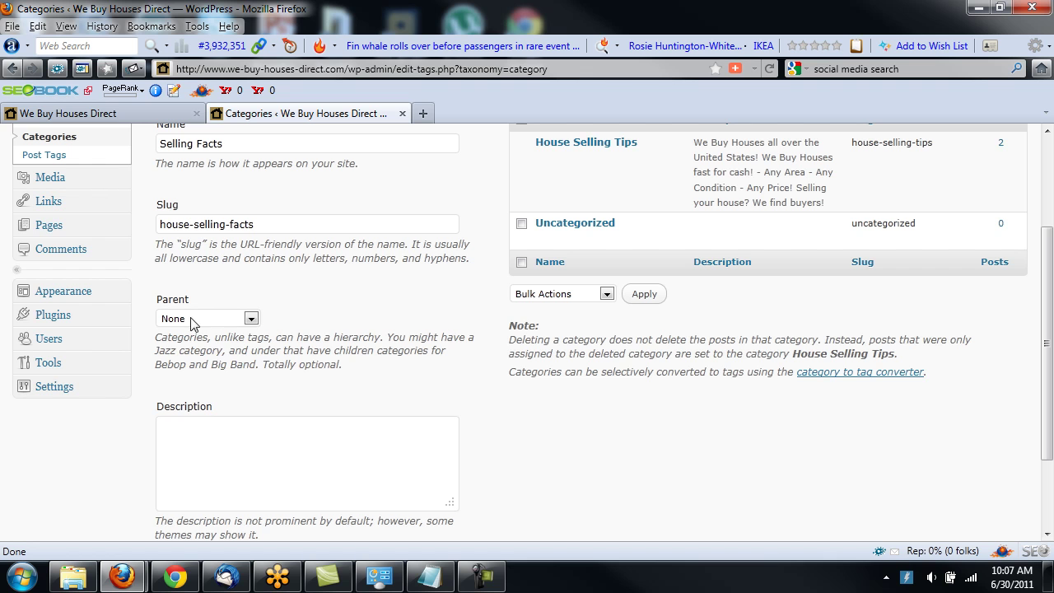
click(249, 319)
click(323, 311)
scroll(379, 419, down, 3)
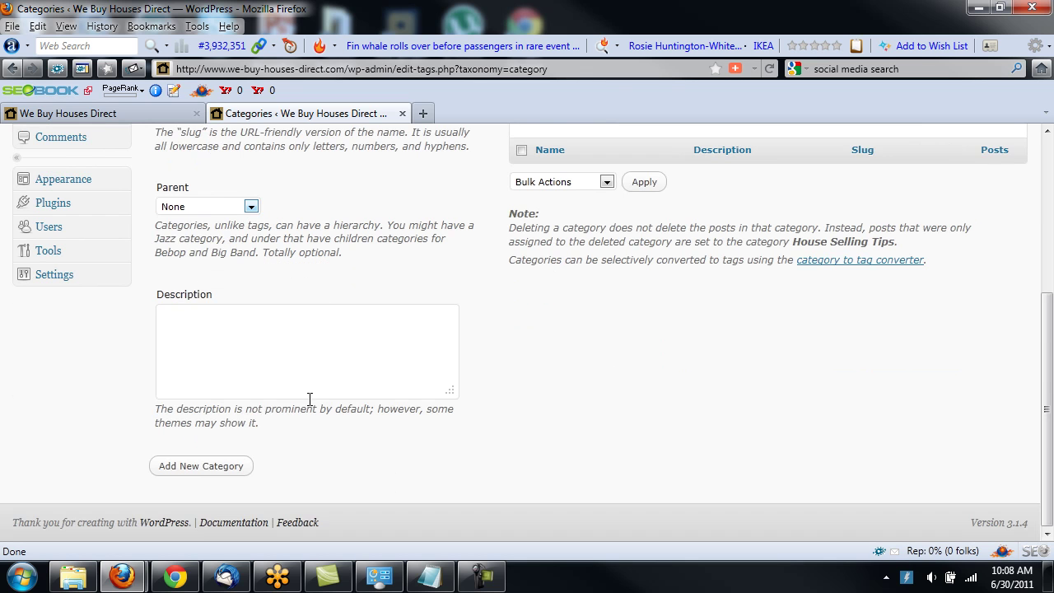
Step: Write the description 'Current House Selling Facts, data, on selling houses' and add the category
click(168, 314)
text(House Selling Facts)
key(Home)
text(current)
key(Home)
key(Delete)
text(C)
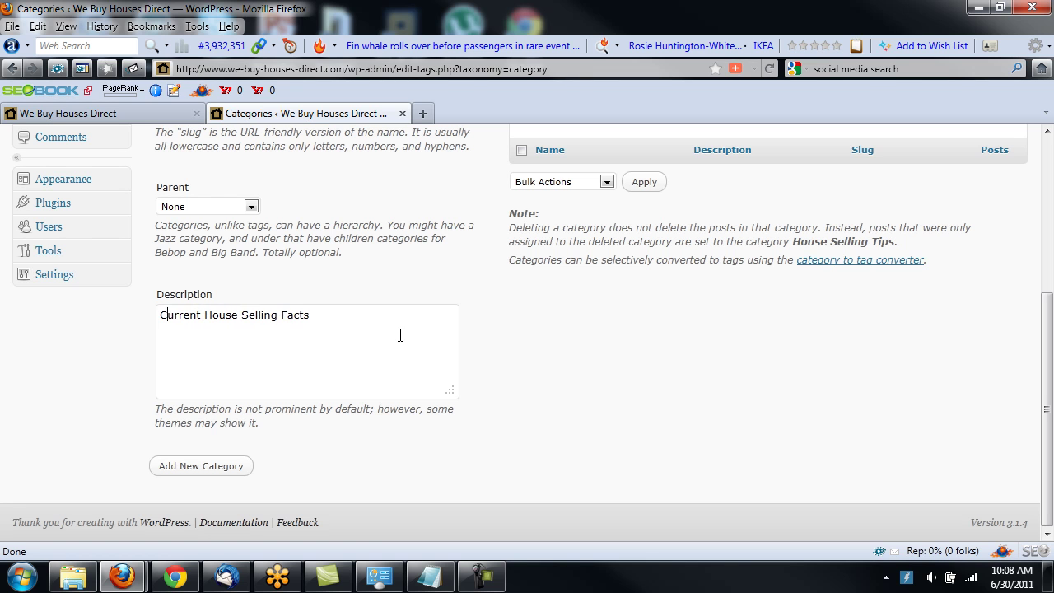
click(377, 313)
text(, data, on selling houses)
scroll(620, 205, up, 5)
scroll(511, 445, down, 3)
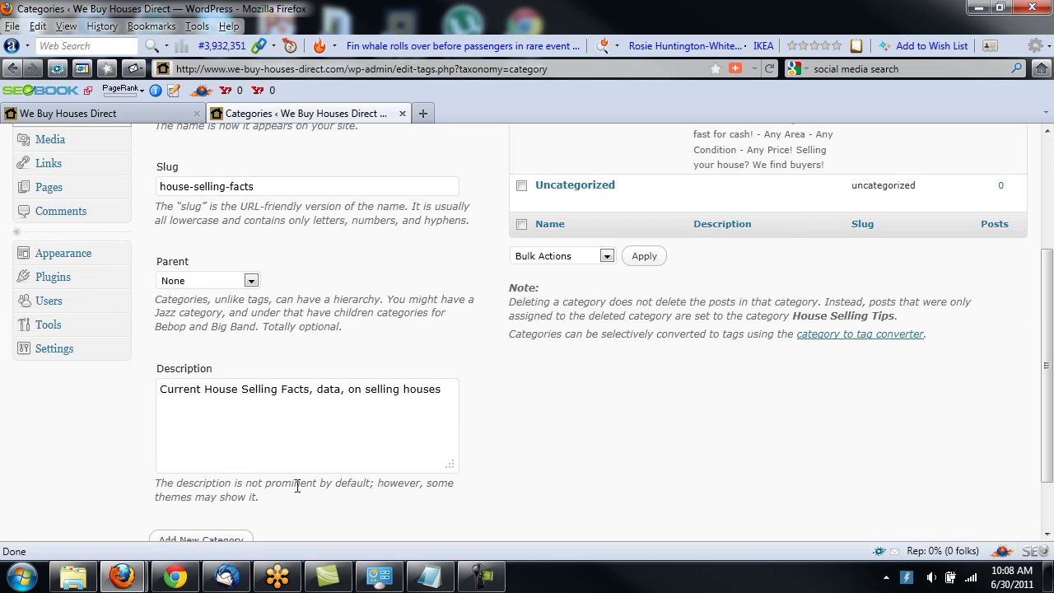
scroll(298, 486, down, 2)
click(182, 466)
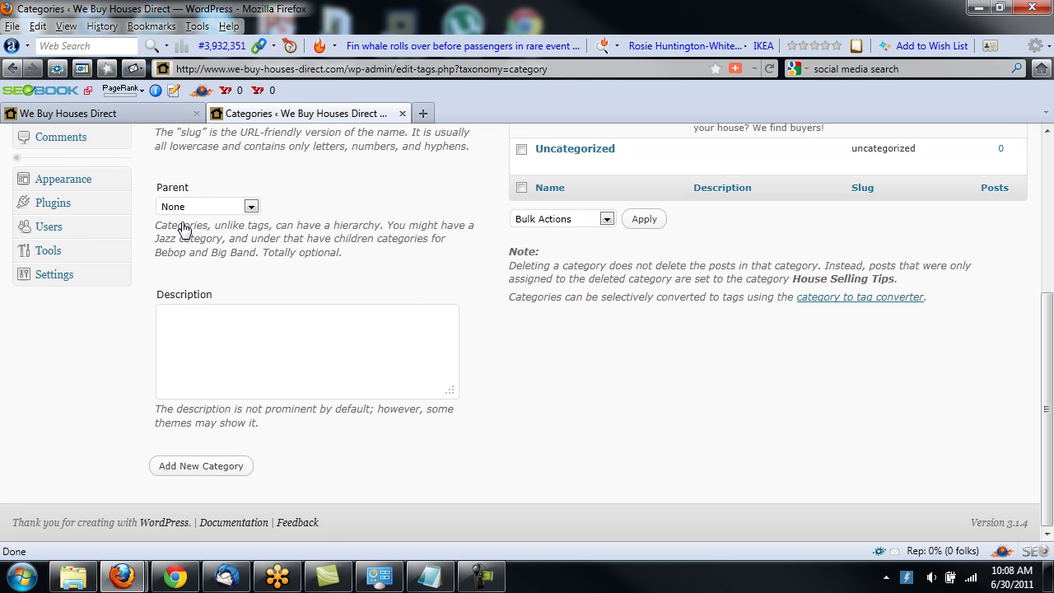
Step: Open Settings > Writing and leave Default Post Category as House Selling Tips
click(121, 276)
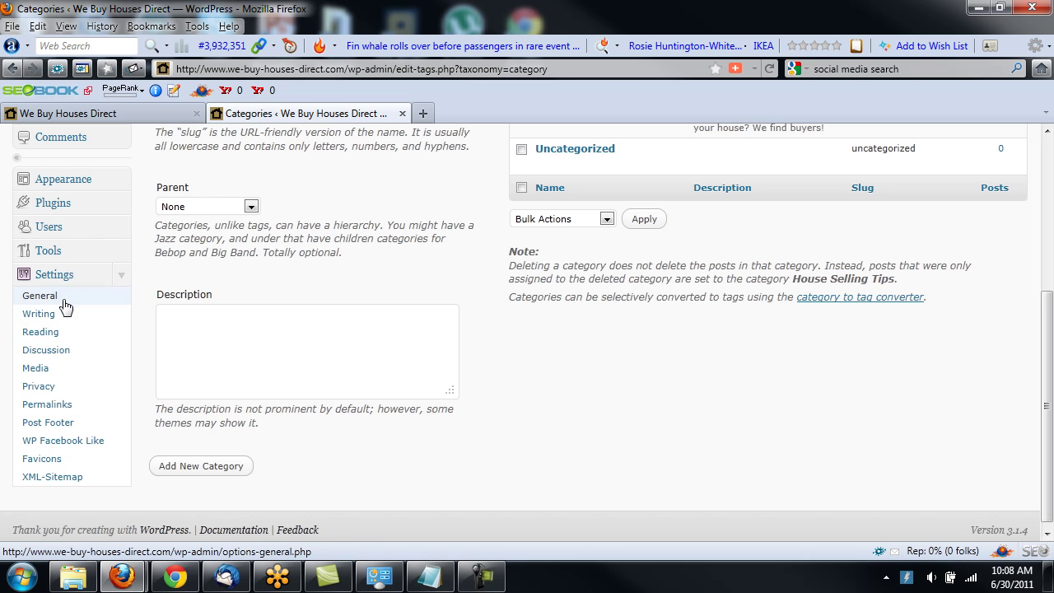
click(43, 314)
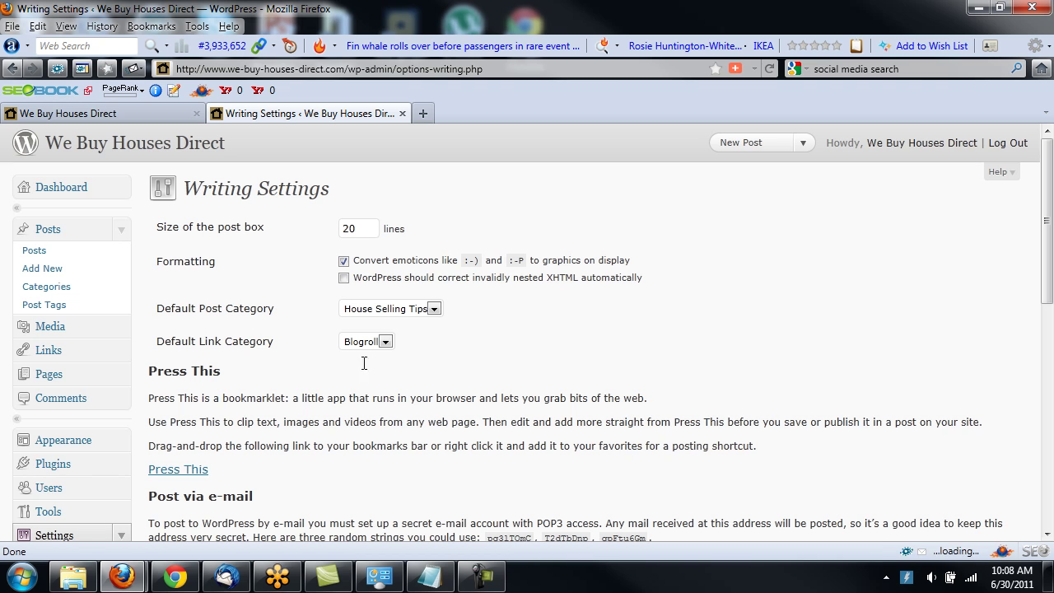
drag(156, 312, 431, 311)
click(433, 309)
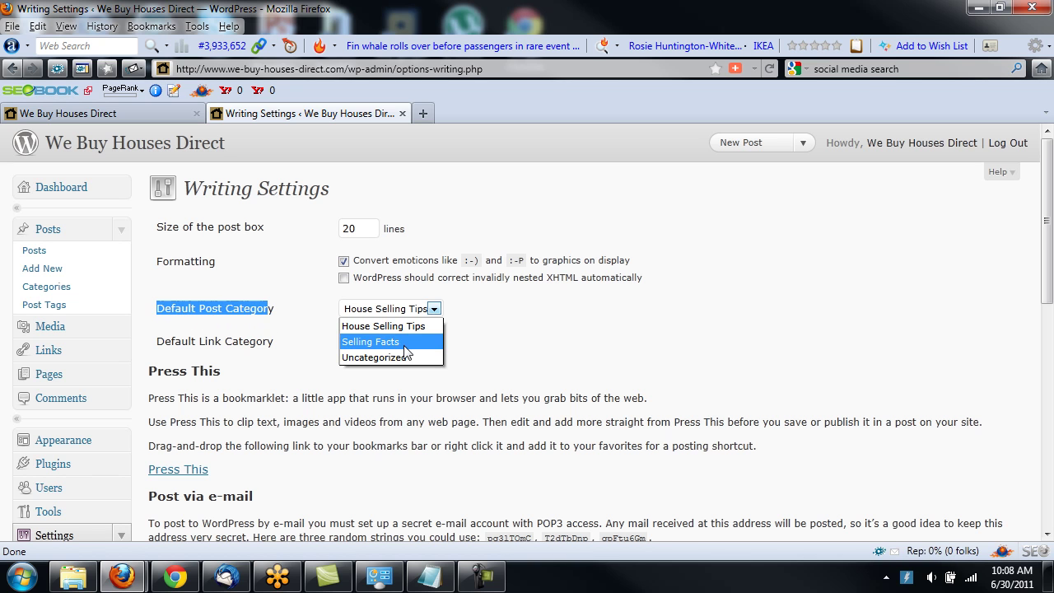
click(410, 329)
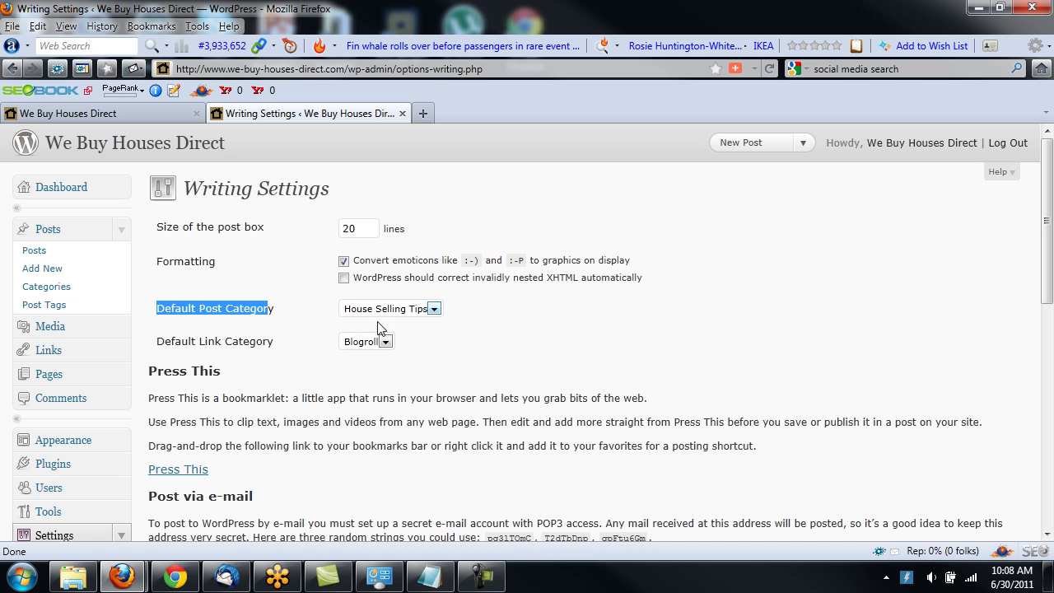
click(540, 358)
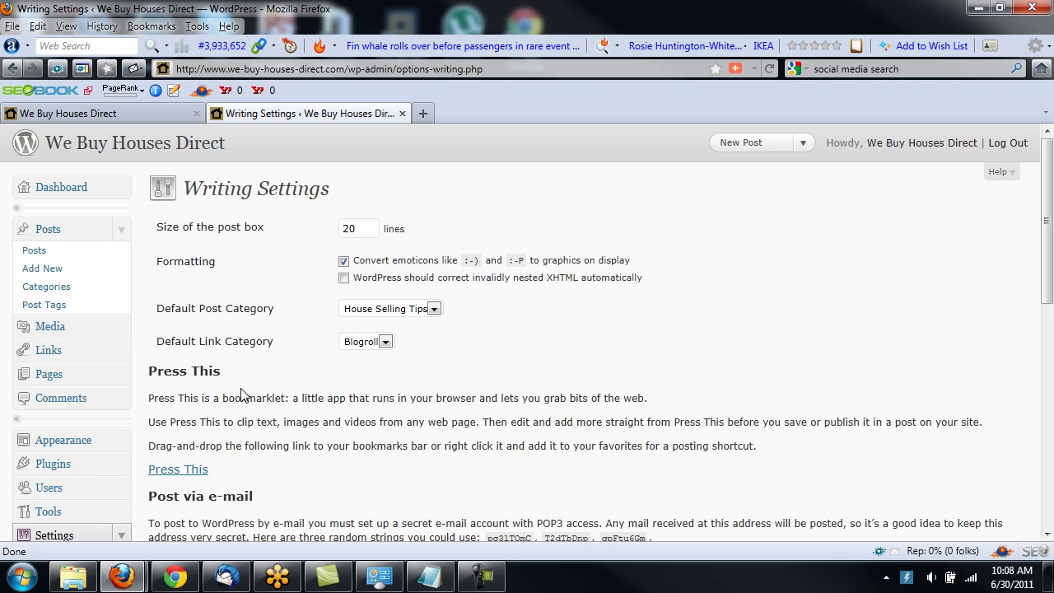
scroll(243, 393, down, 10)
scroll(242, 391, up, 6)
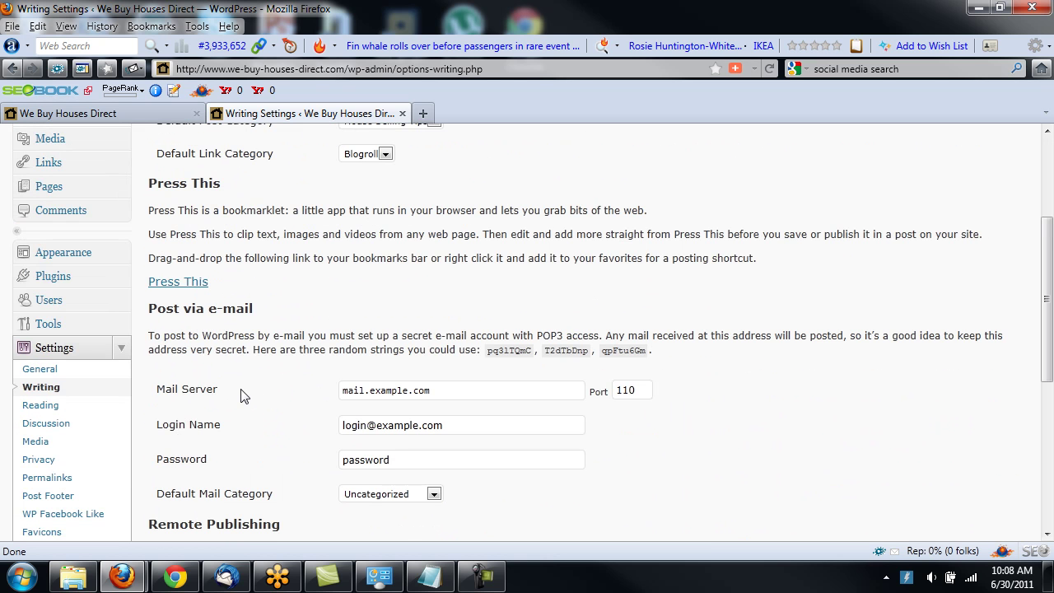
Step: Go to Plugins > Add New and search the plugin directory for 'seo slugs'
click(117, 280)
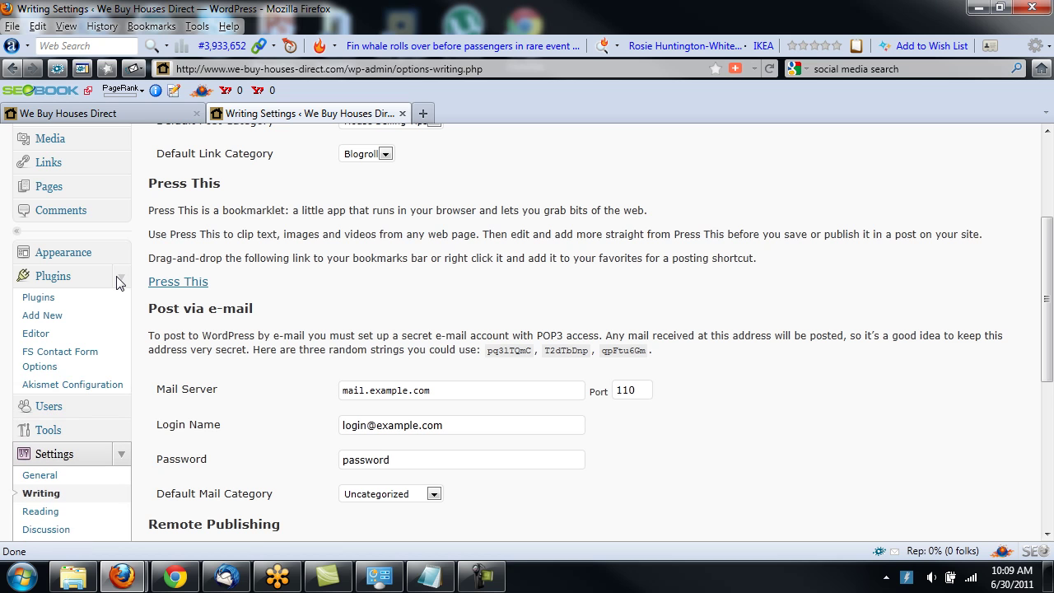
click(37, 316)
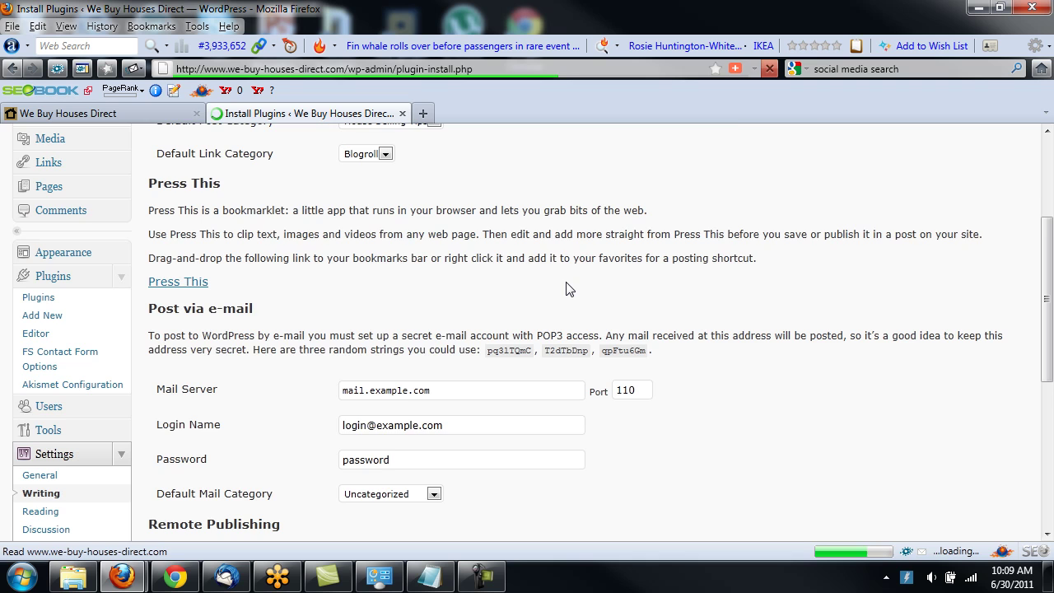
click(243, 352)
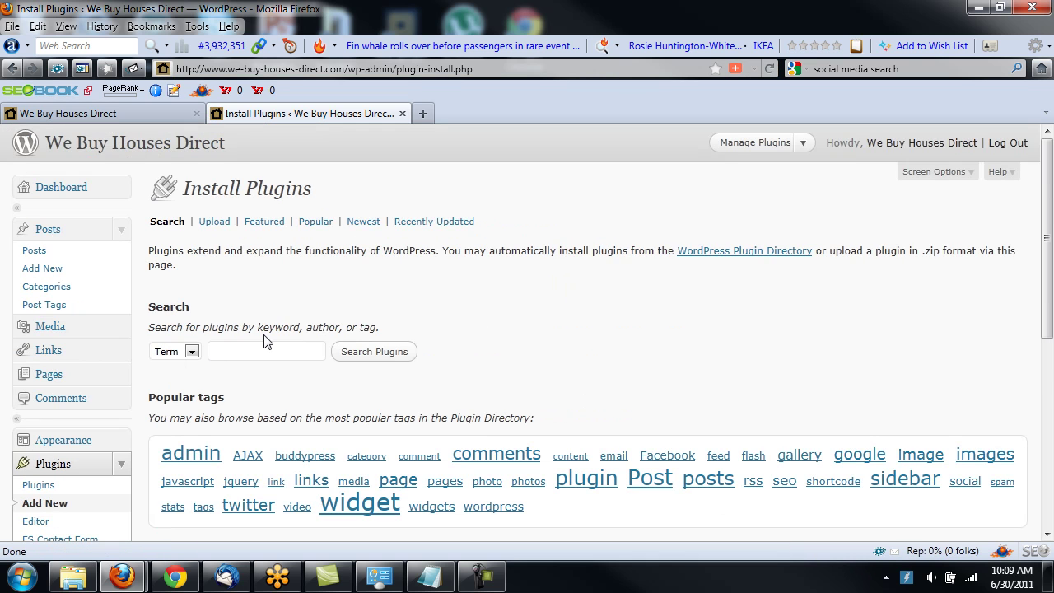
text(seo)
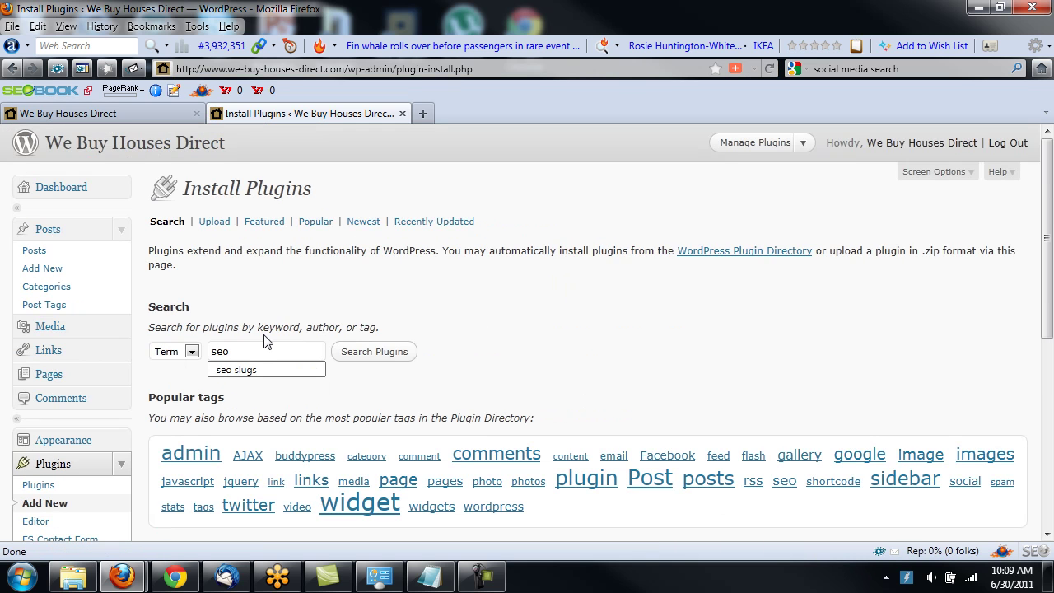
key(Down)
key(Return)
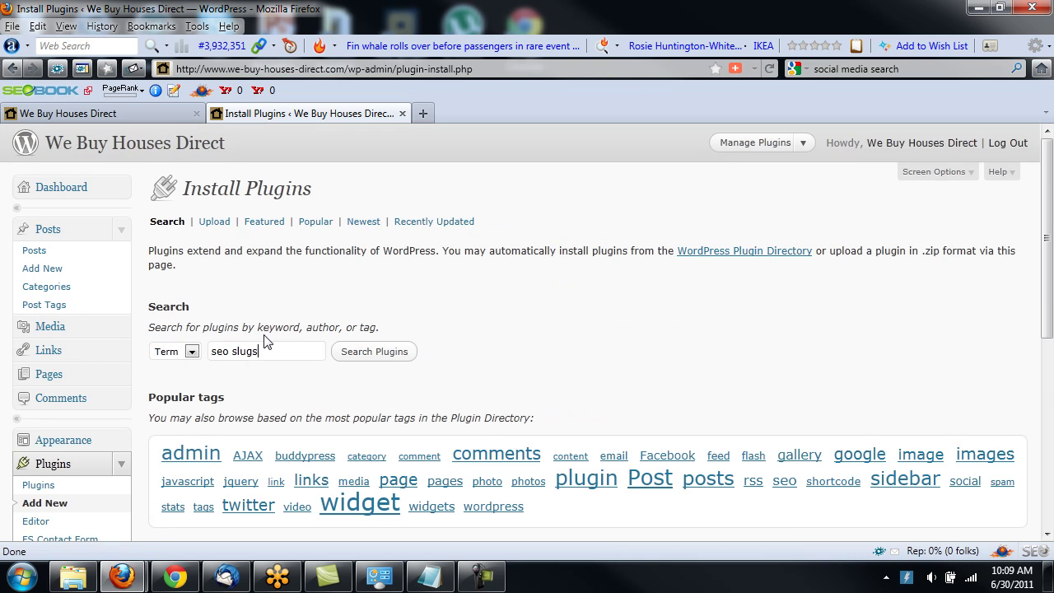
click(374, 352)
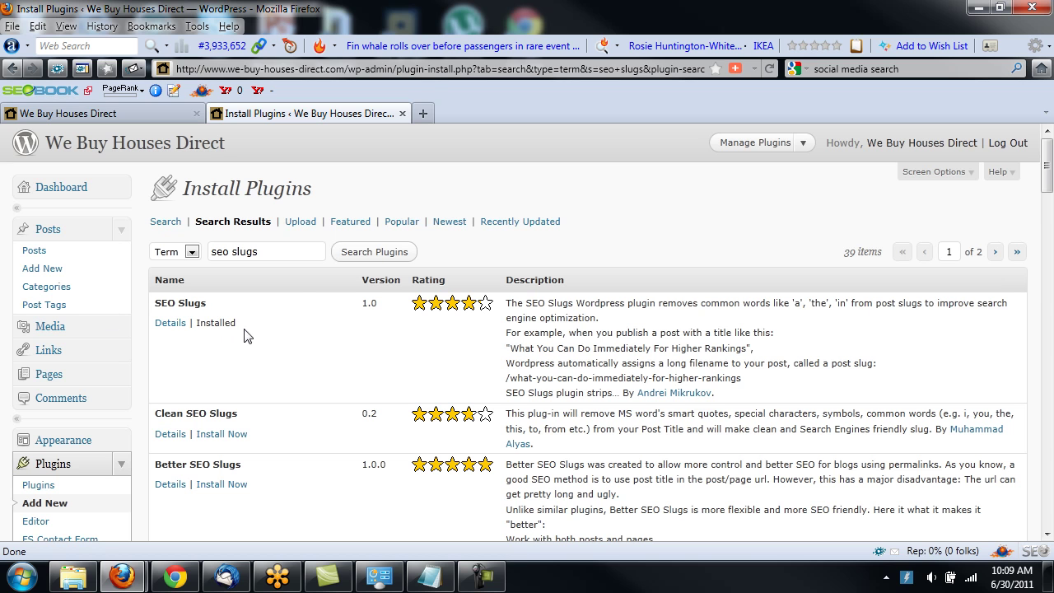
Step: Highlight the admin page address and scroll the results showing SEO Slugs 1.0 installed
click(341, 69)
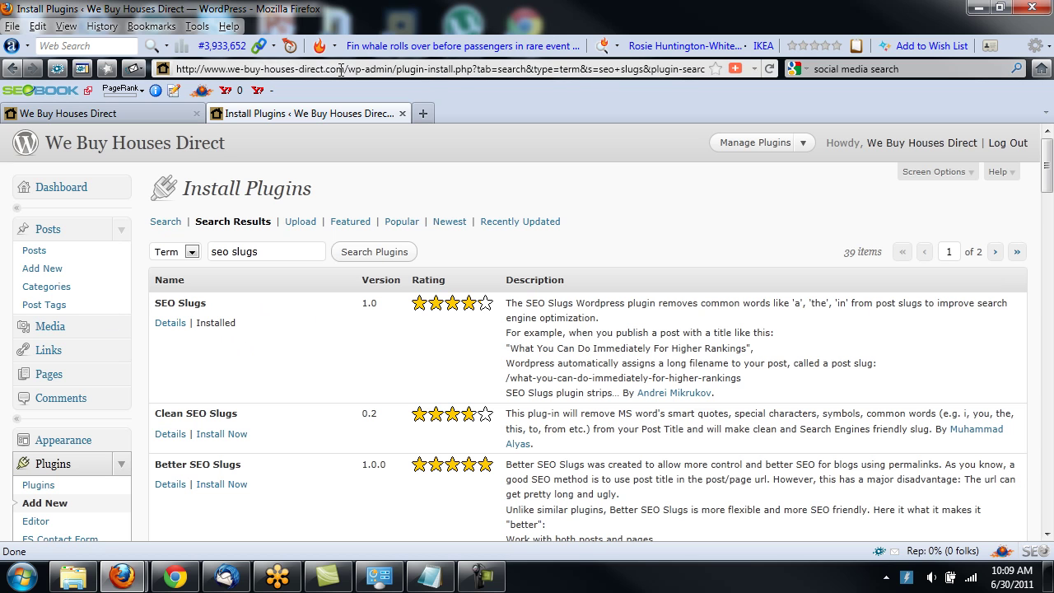
drag(347, 69, 687, 66)
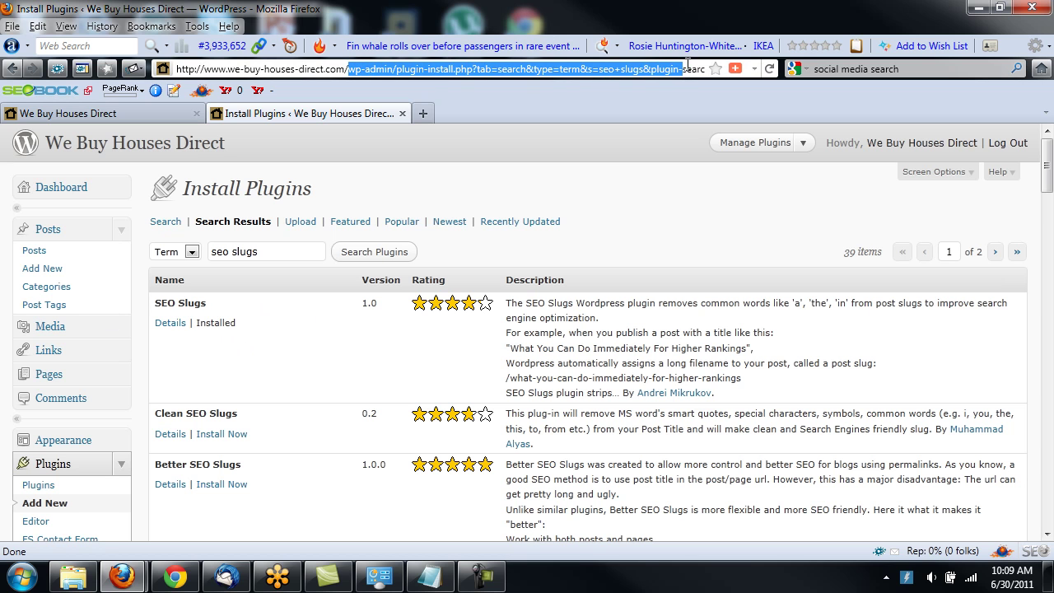
click(655, 140)
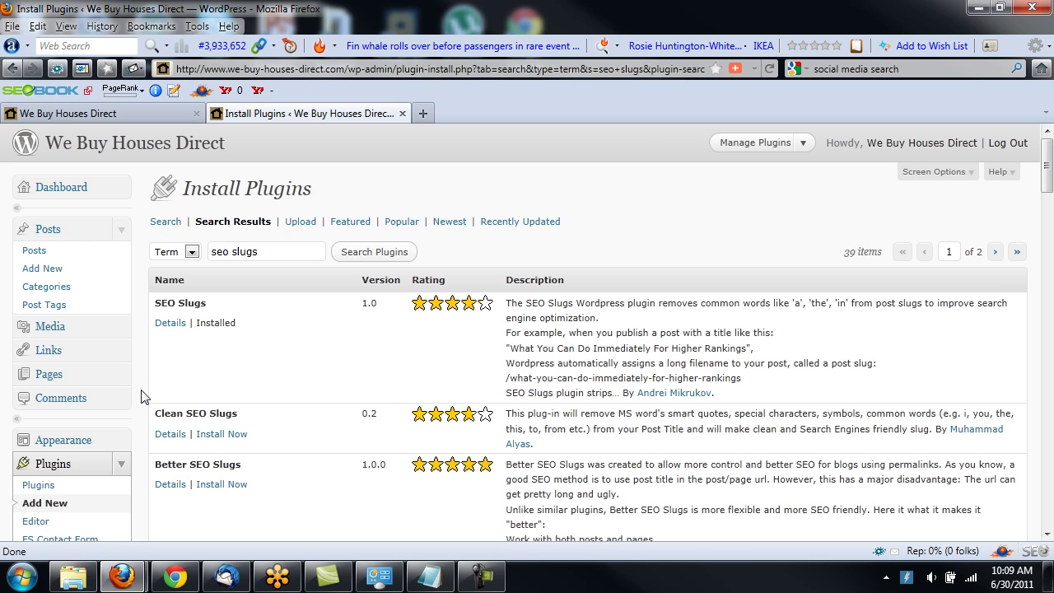
scroll(141, 397, down, 8)
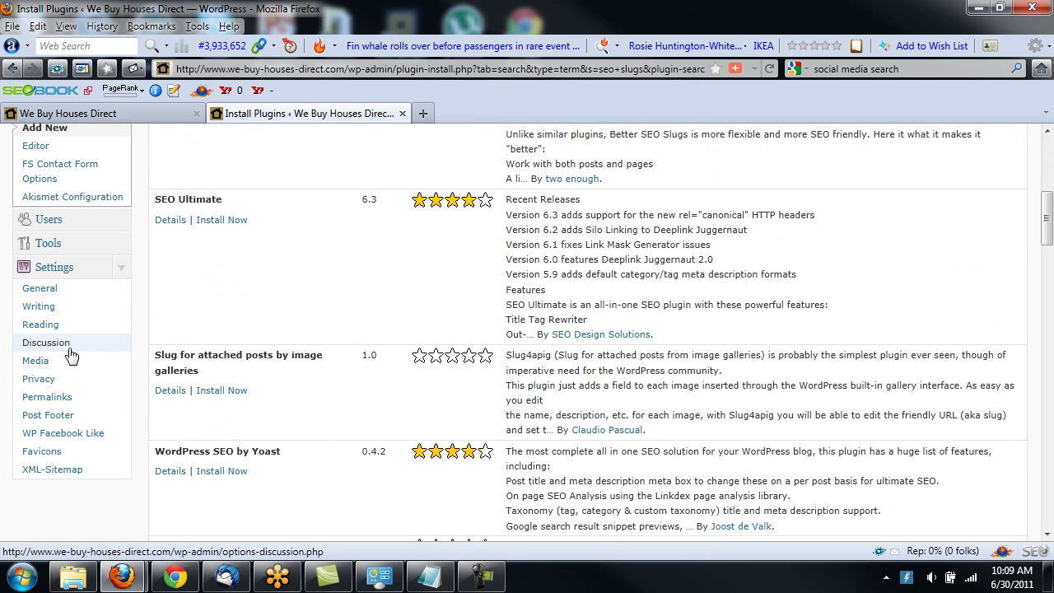
Step: Open Settings > Permalinks and review the custom structure /%category%/%postname%/, zooming in to read it
click(54, 400)
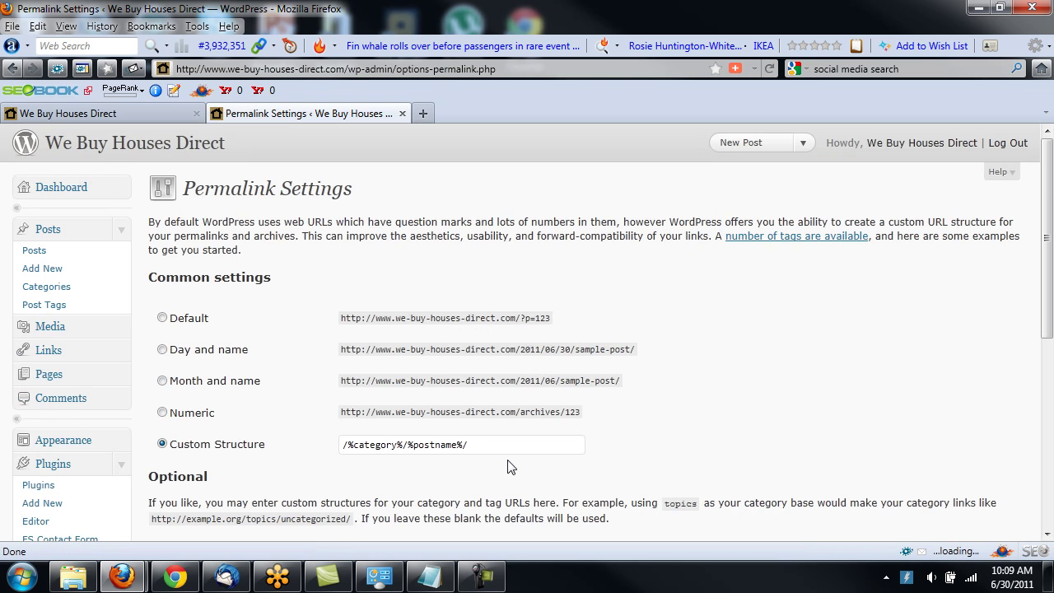
drag(342, 444, 487, 444)
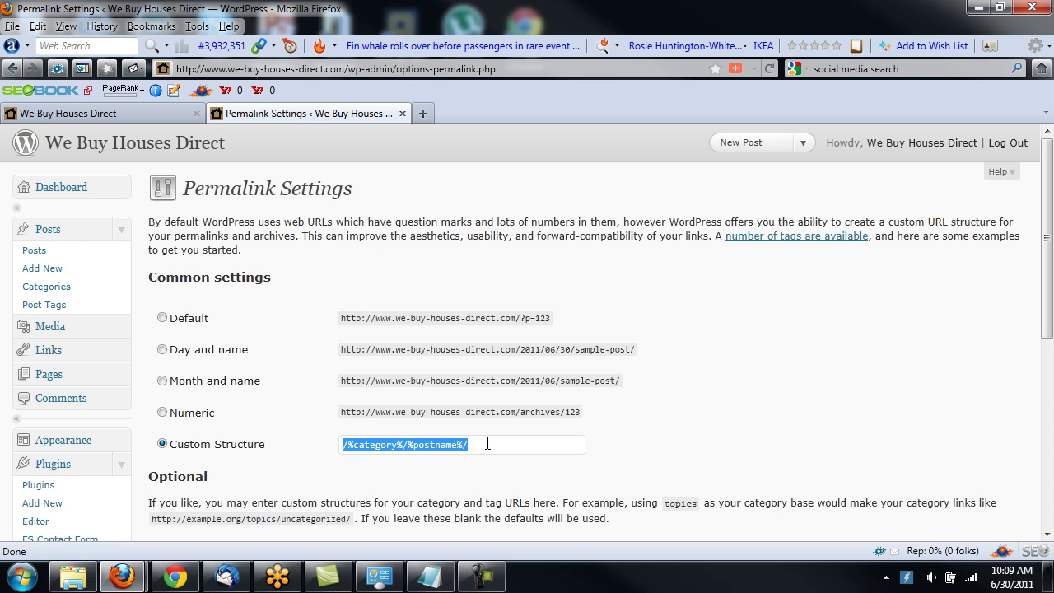
click(488, 443)
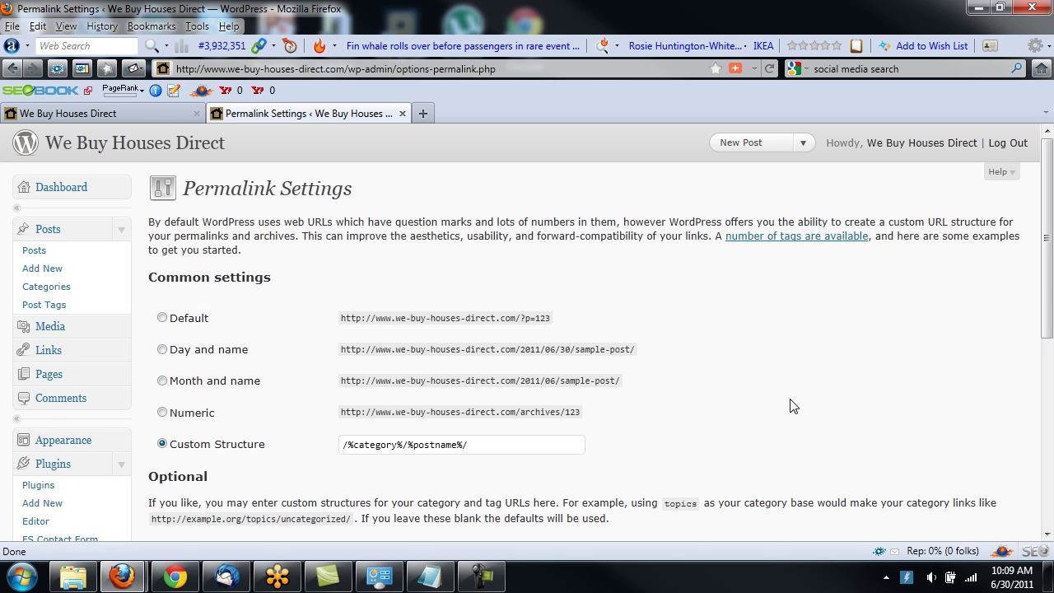
key(ctrl+plus)
key(ctrl+plus)
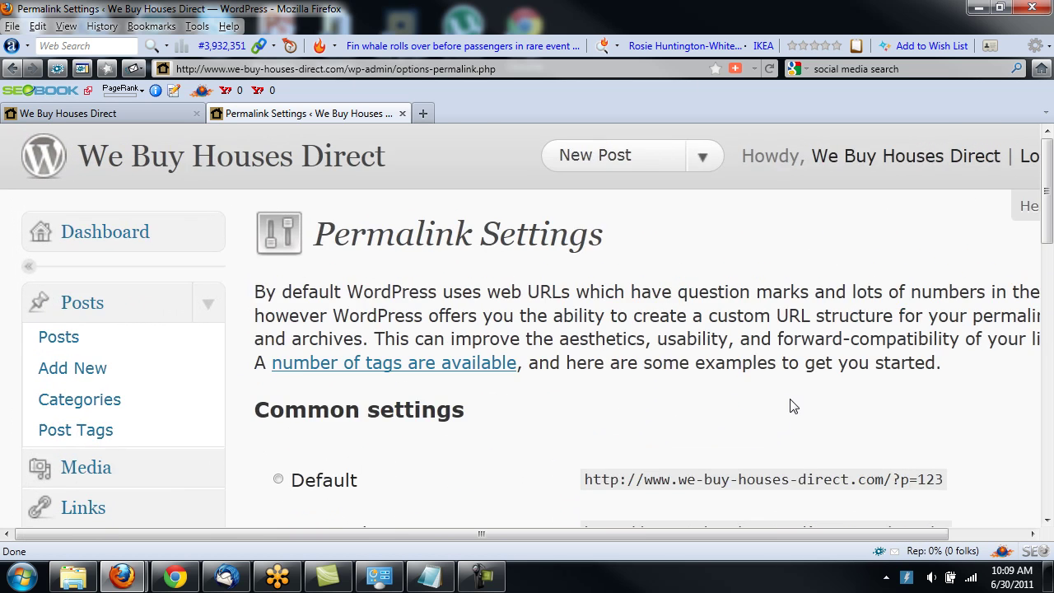
key(ctrl+plus)
drag(1049, 209, 1048, 356)
drag(670, 536, 906, 535)
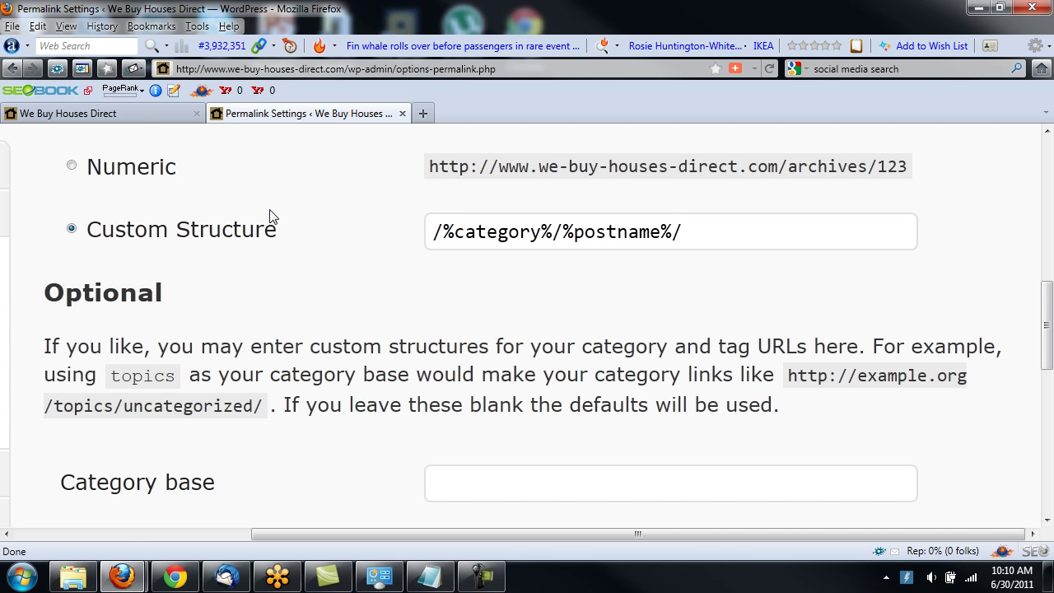
key(ctrl+0)
scroll(204, 168, up, 2)
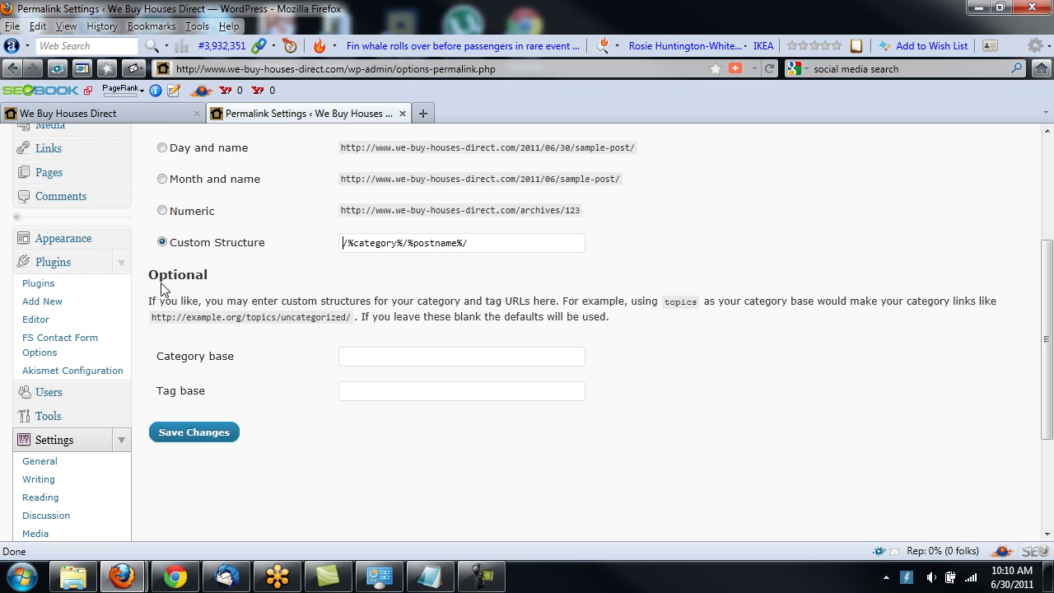
drag(493, 245, 290, 239)
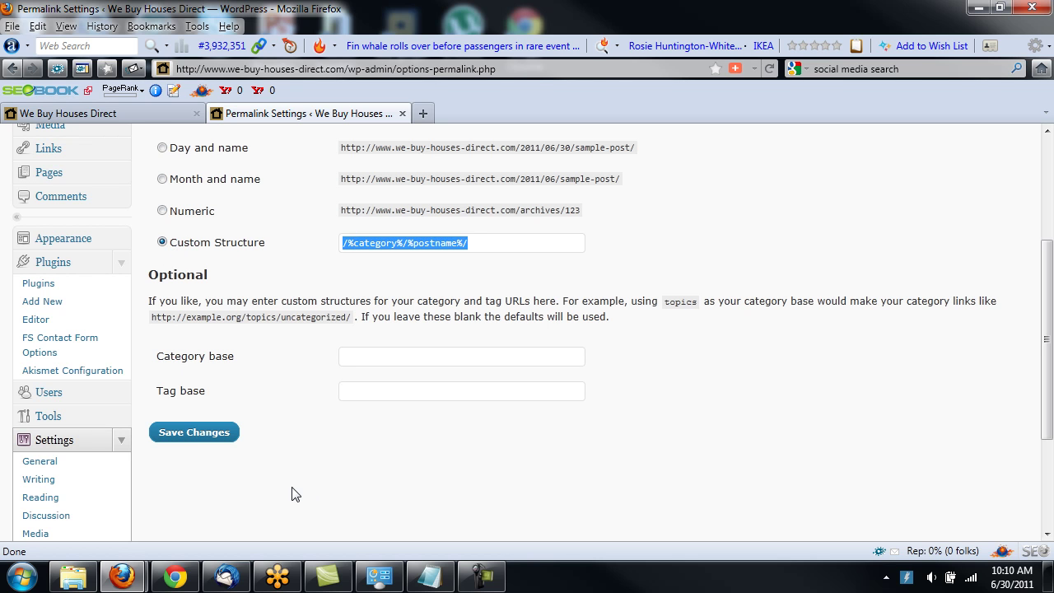
scroll(295, 494, up, 2)
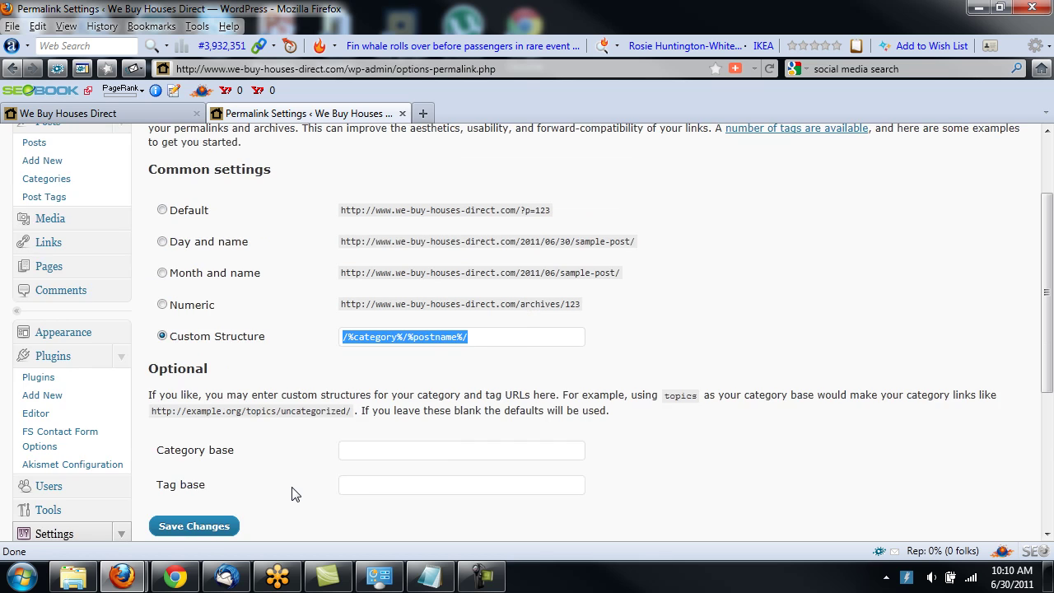
scroll(295, 494, up, 2)
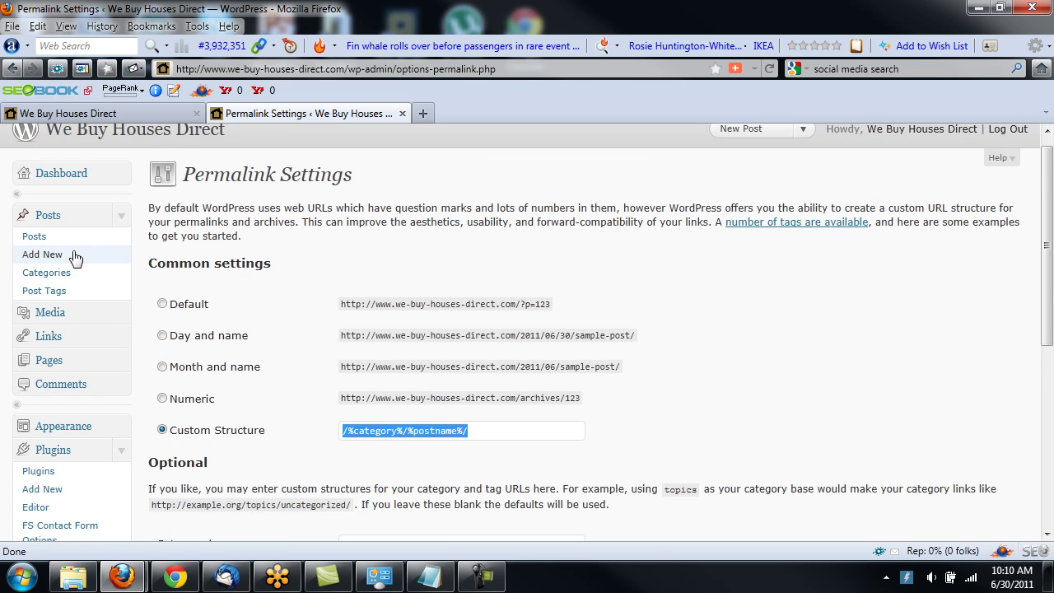
Step: Go to Posts and choose Add New to get a blank post editor
click(47, 238)
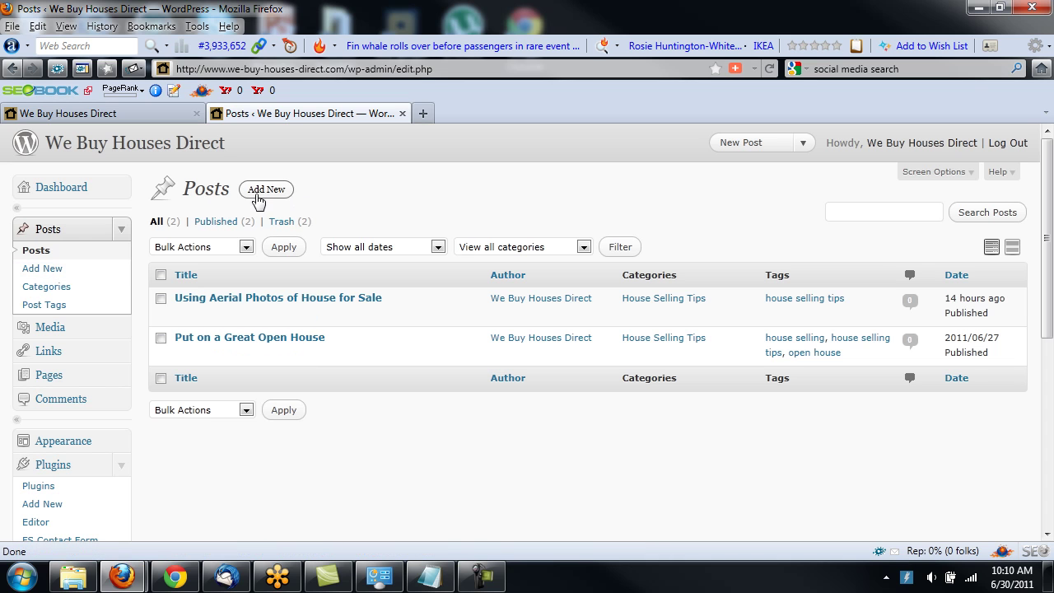
click(38, 272)
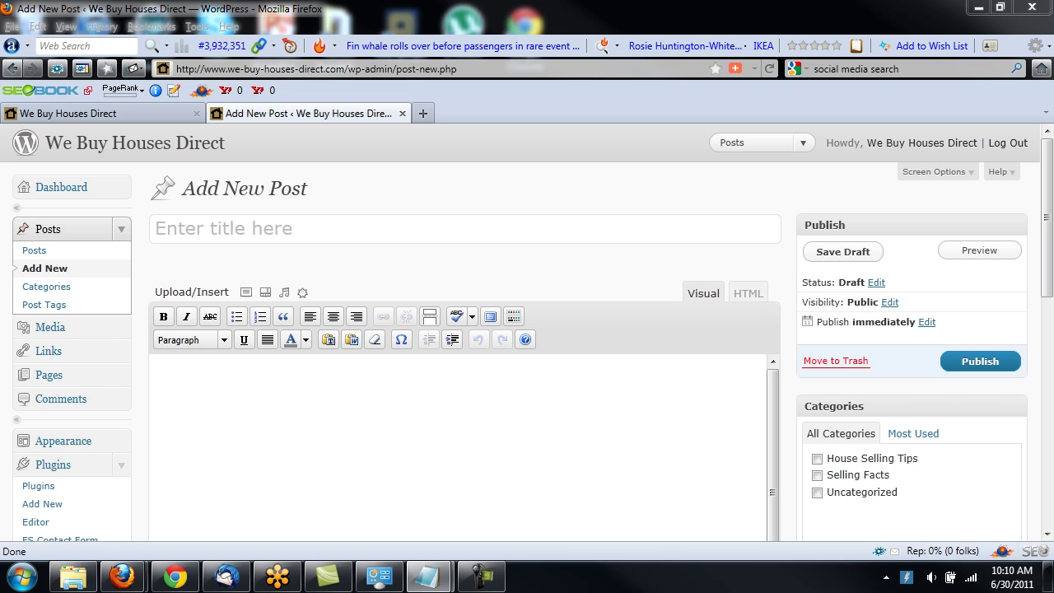
Step: Paste the article copied from the Notepad notes into the post body's HTML view
click(427, 576)
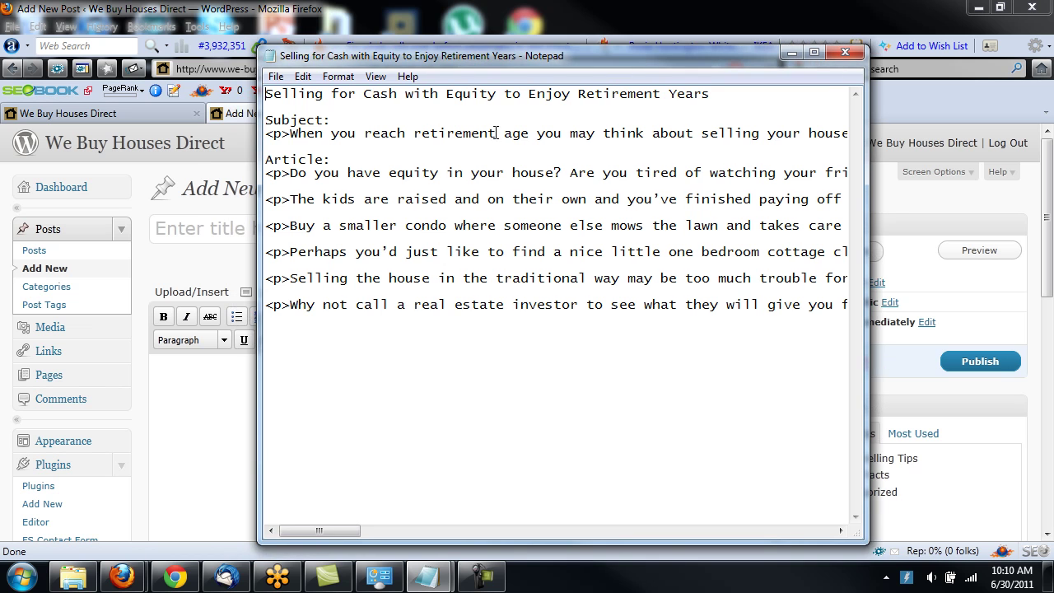
drag(290, 306, 265, 176)
click(311, 324)
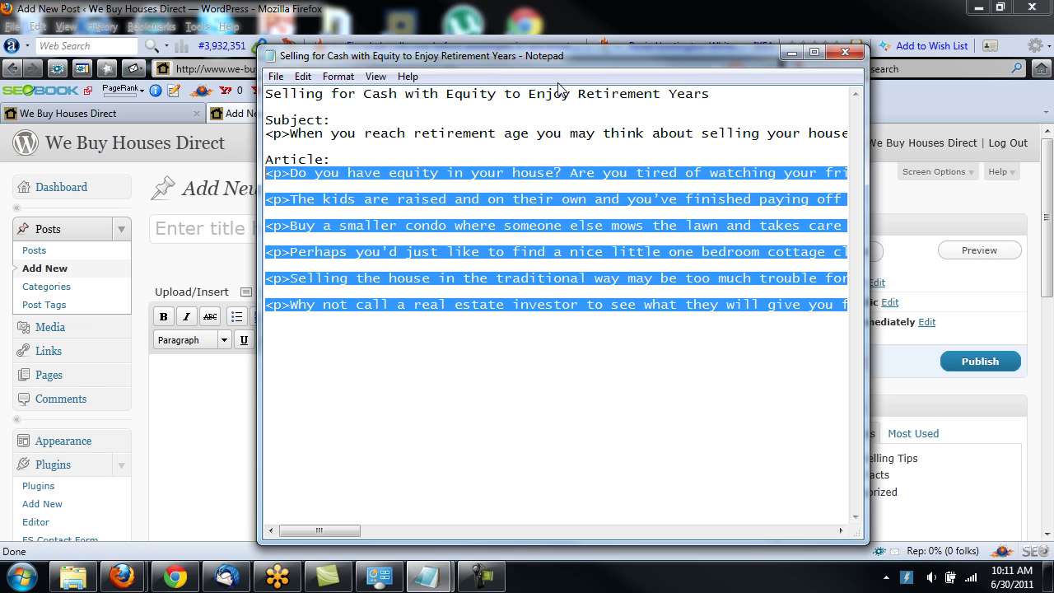
drag(595, 52, 1053, 54)
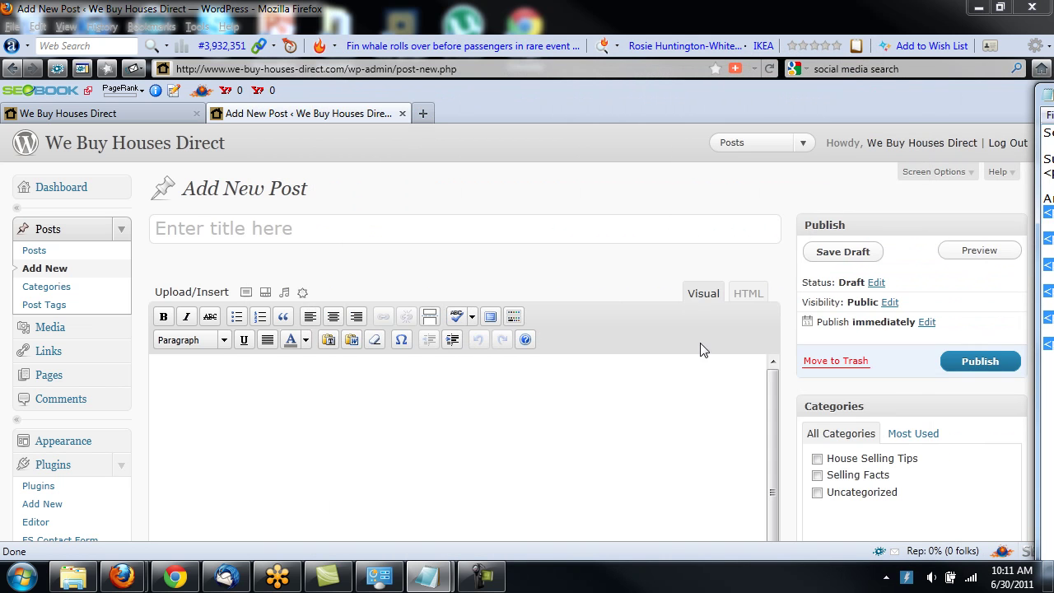
click(361, 374)
click(748, 296)
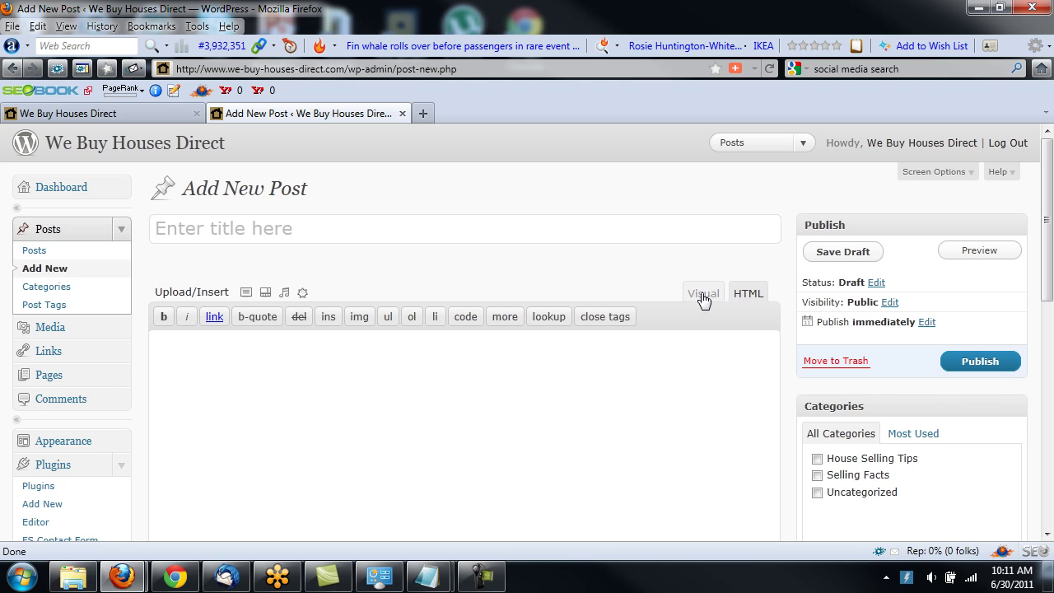
click(388, 378)
key(ctrl+v)
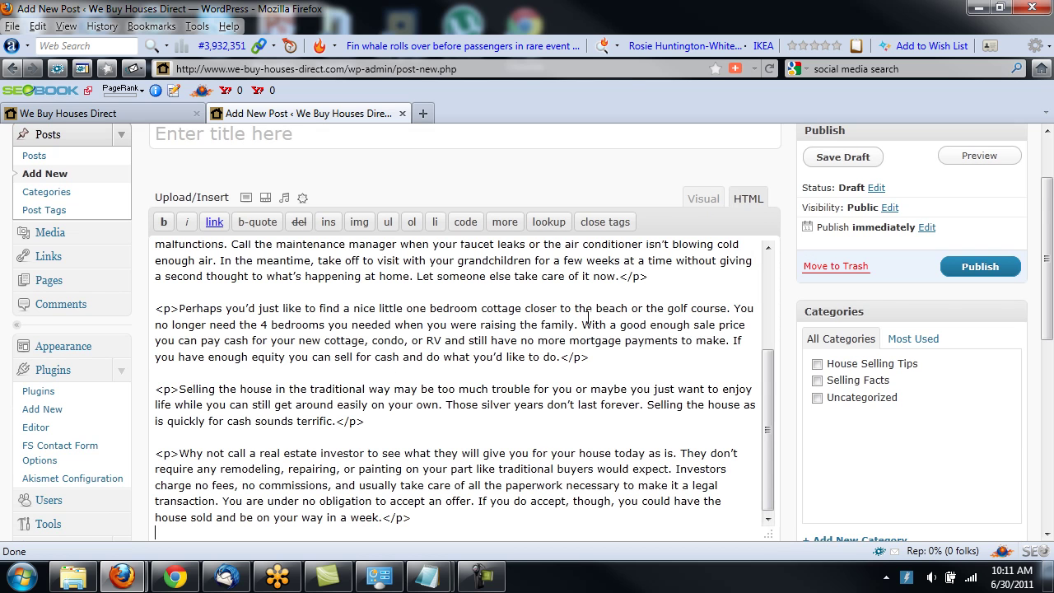
Step: Back in the Visual editor, justify the entire article text
click(702, 199)
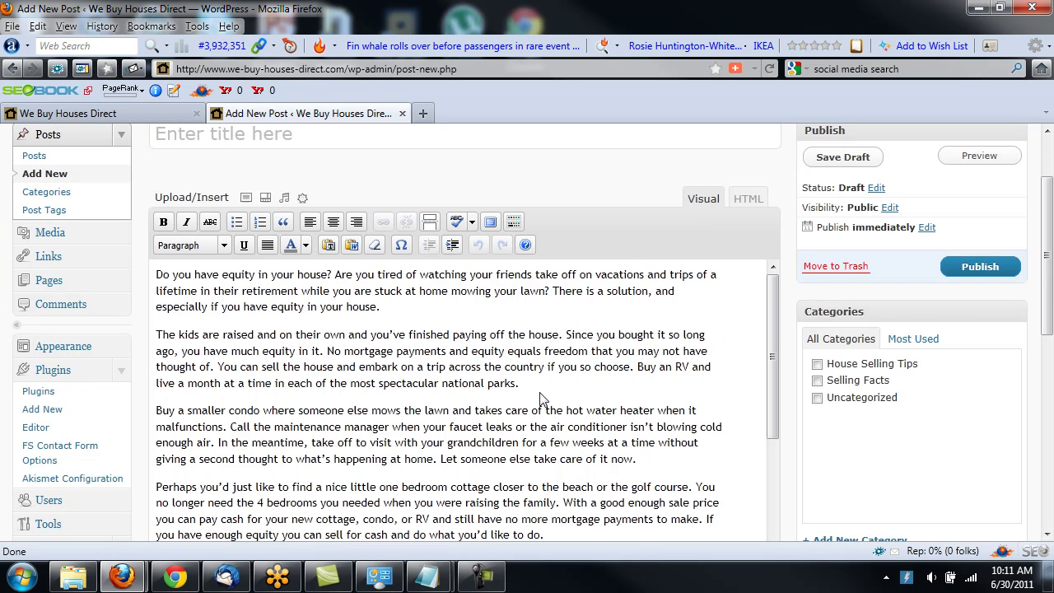
key(ctrl+a)
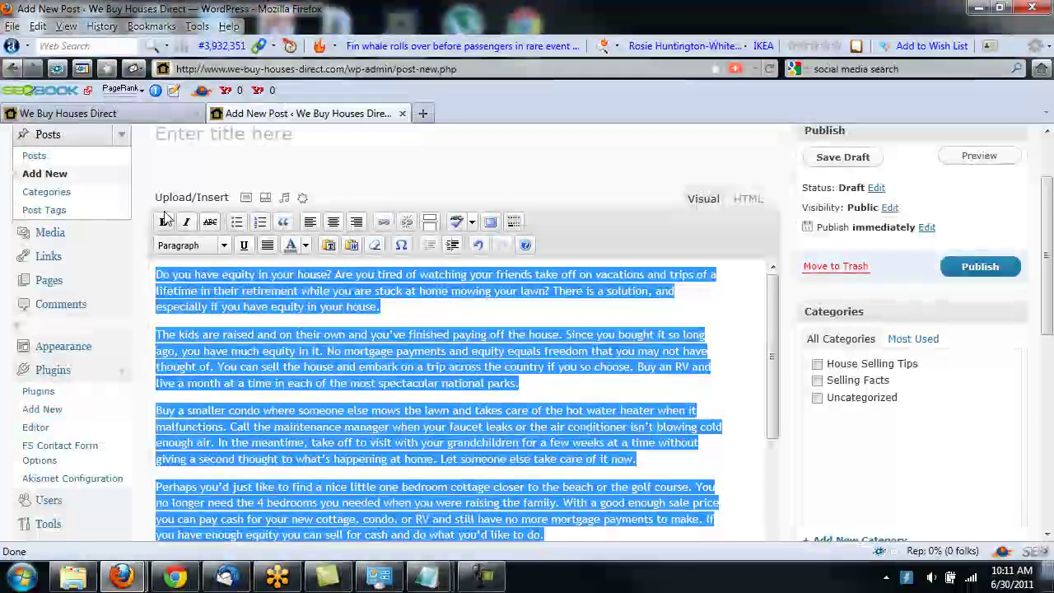
click(267, 245)
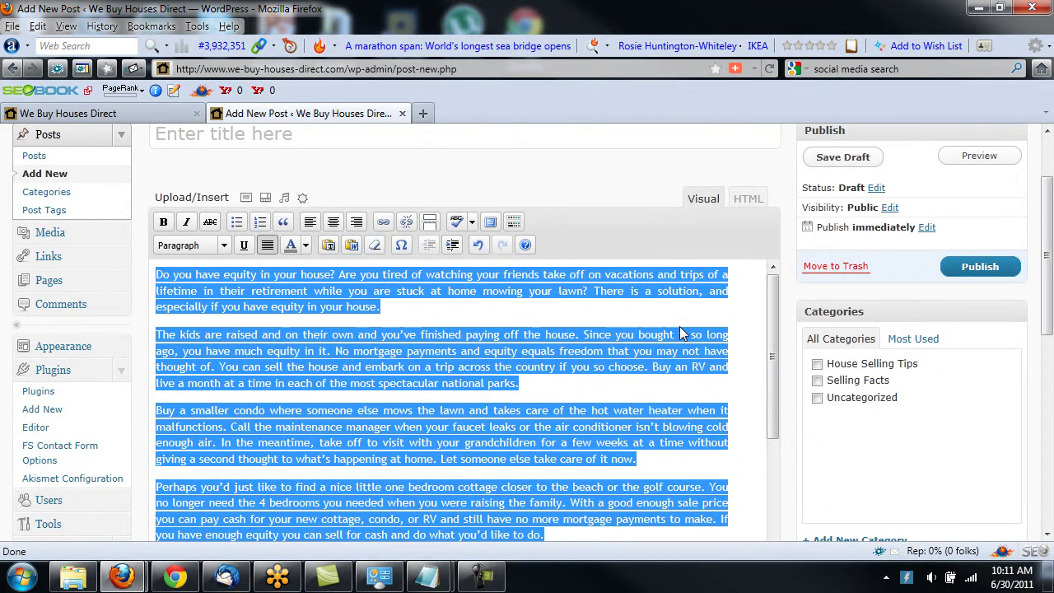
click(740, 313)
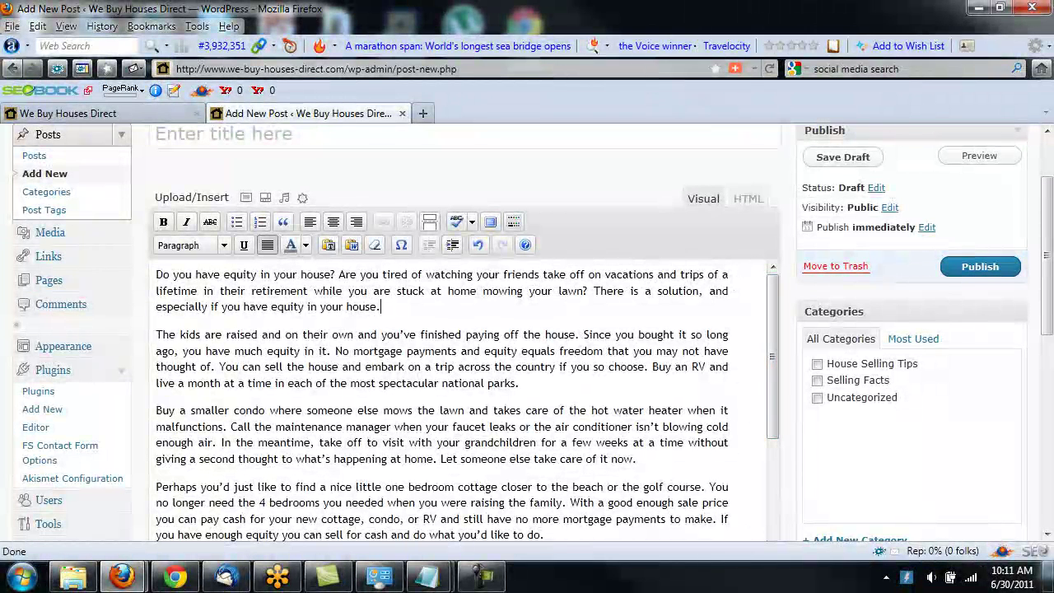
Step: Paste 'Selling for Cash with Equity to Enjoy Retirement Years' from the notes as the post title and open a blank tab
click(426, 576)
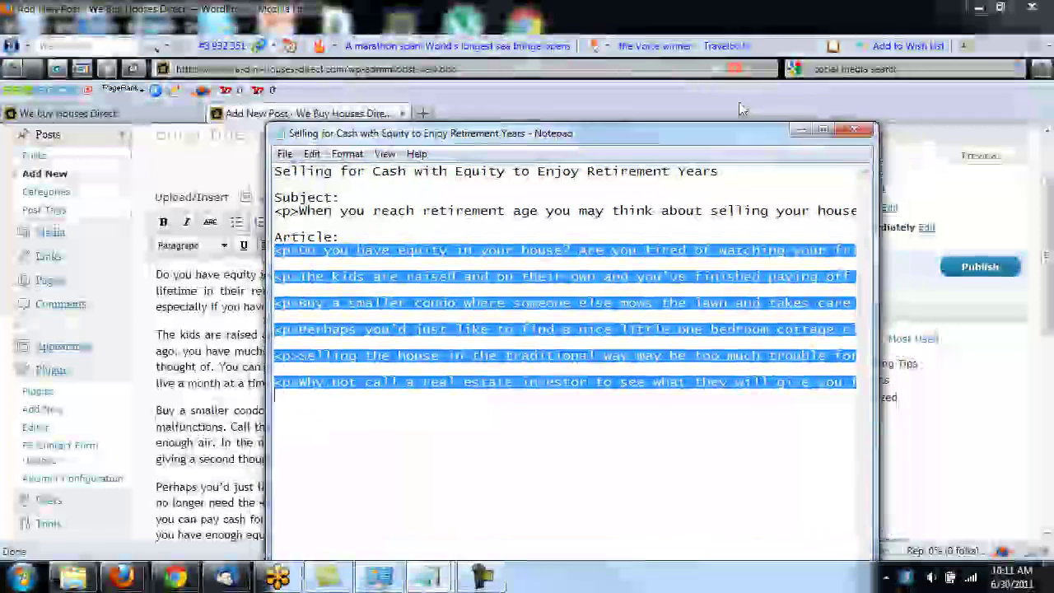
click(741, 108)
drag(742, 108, 183, 130)
key(ctrl+c)
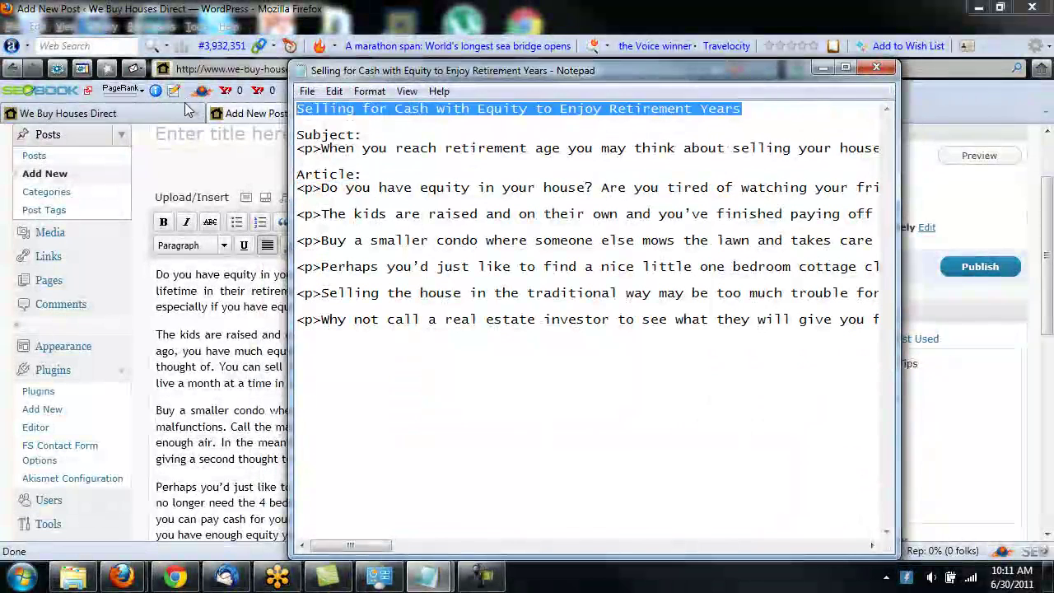
click(183, 130)
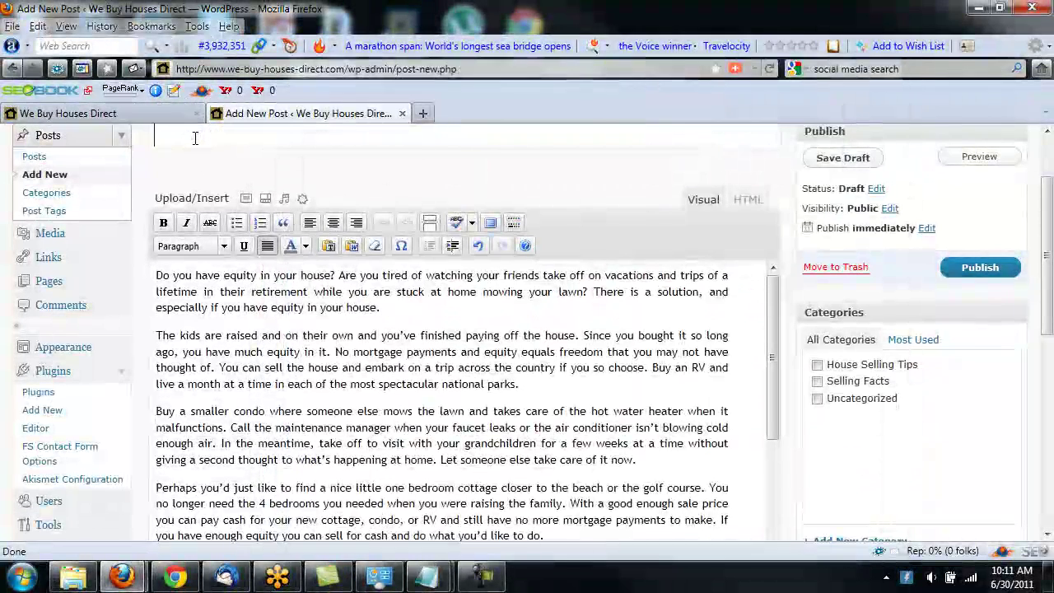
key(ctrl+v)
scroll(1044, 185, up, 2)
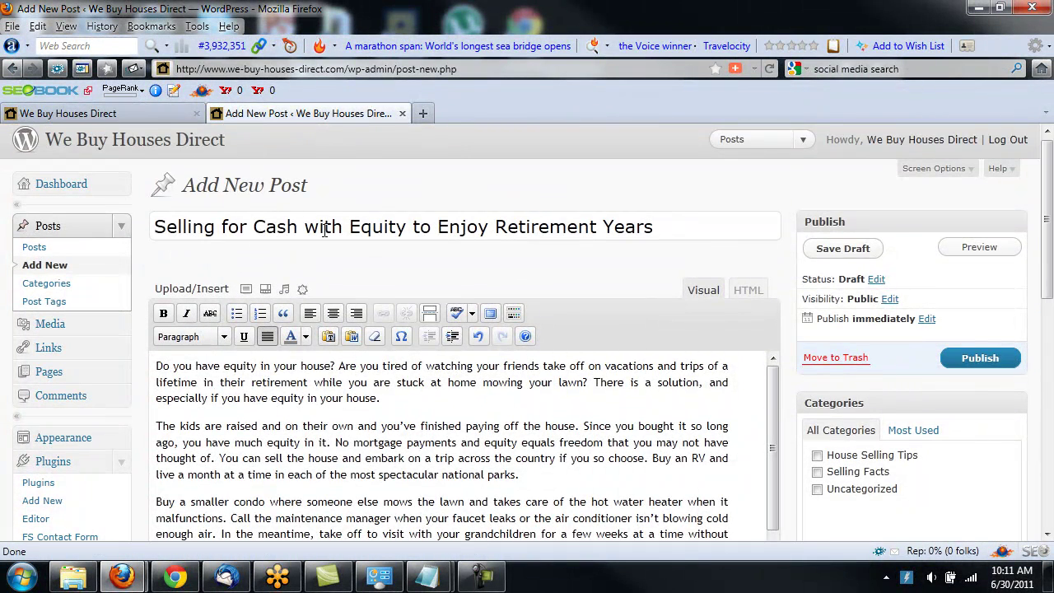
click(429, 111)
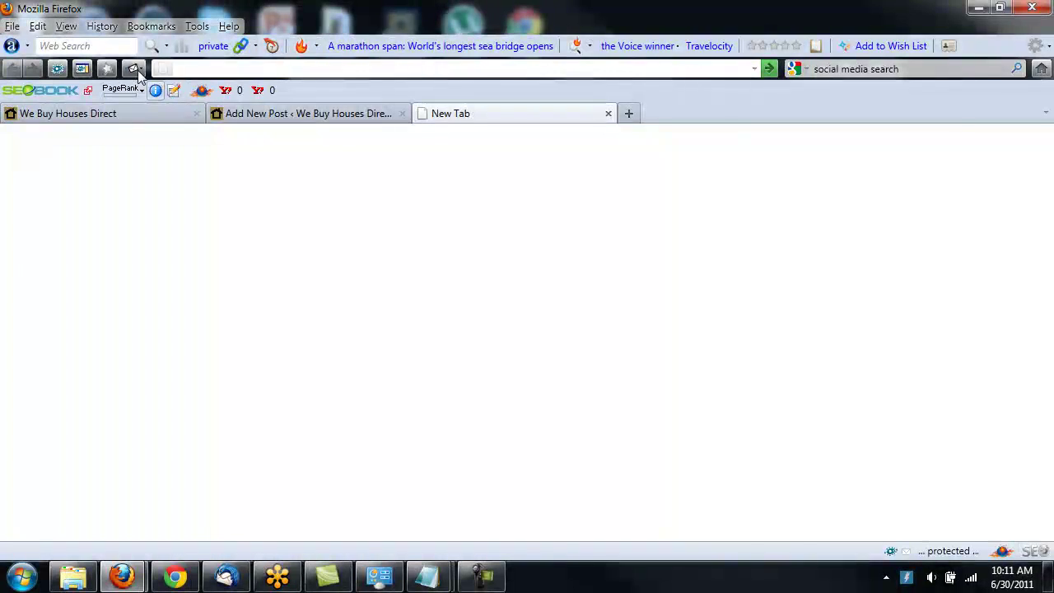
Step: Search Google for 'selling for cash', trimming 'with eq', and note about 326,000,000 results
click(1042, 70)
click(309, 113)
drag(154, 227, 407, 229)
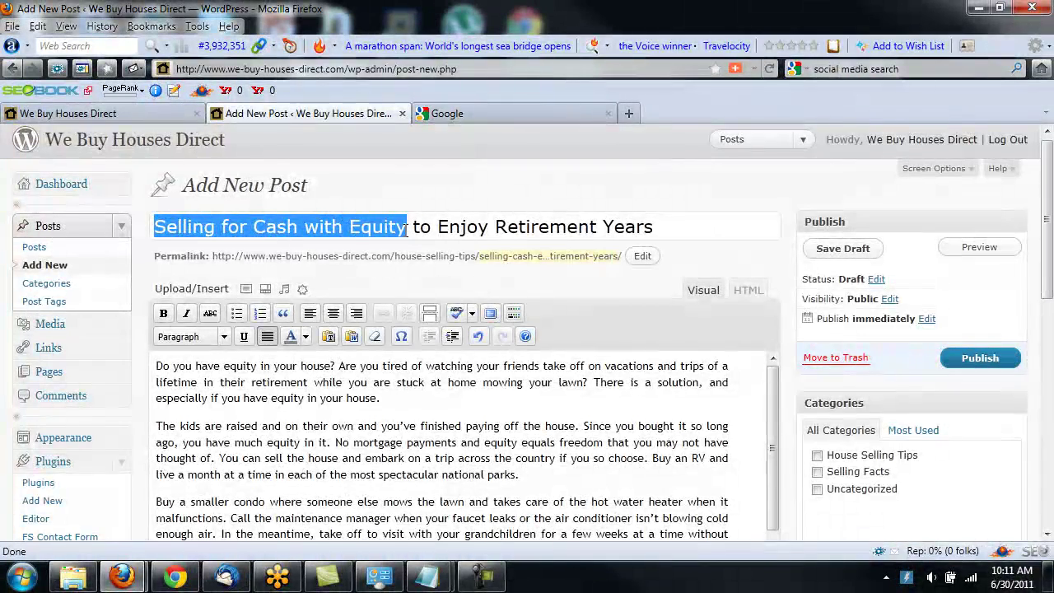
click(489, 112)
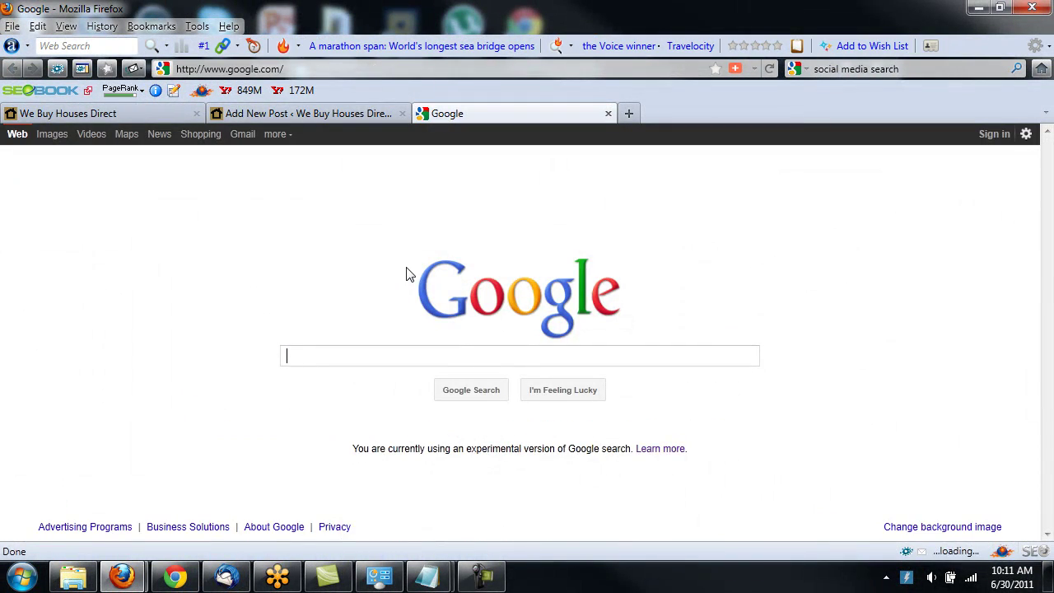
text(selling for cash with eq)
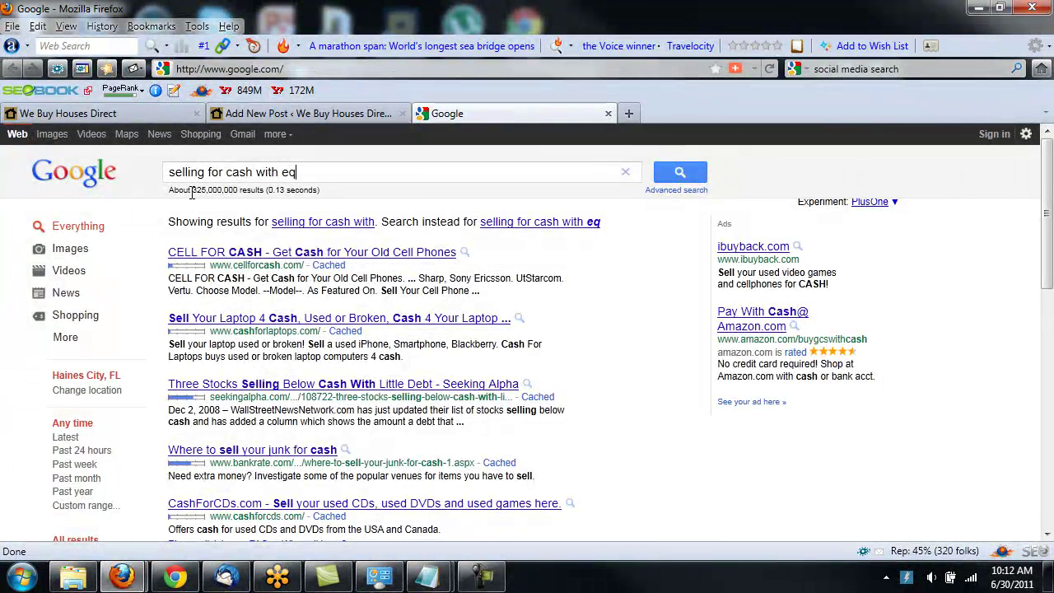
drag(193, 189, 239, 190)
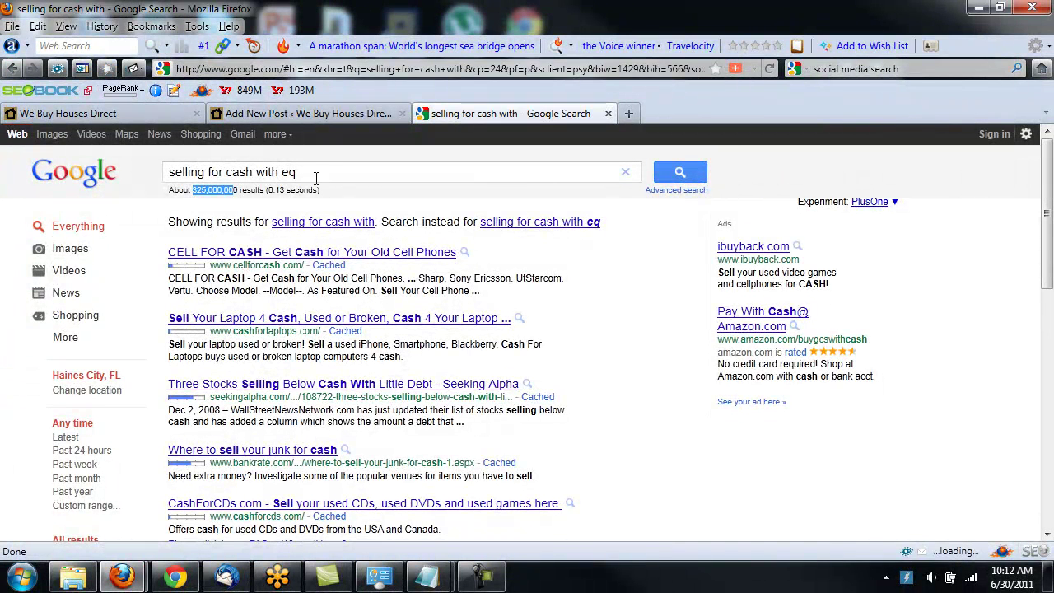
drag(327, 172, 255, 172)
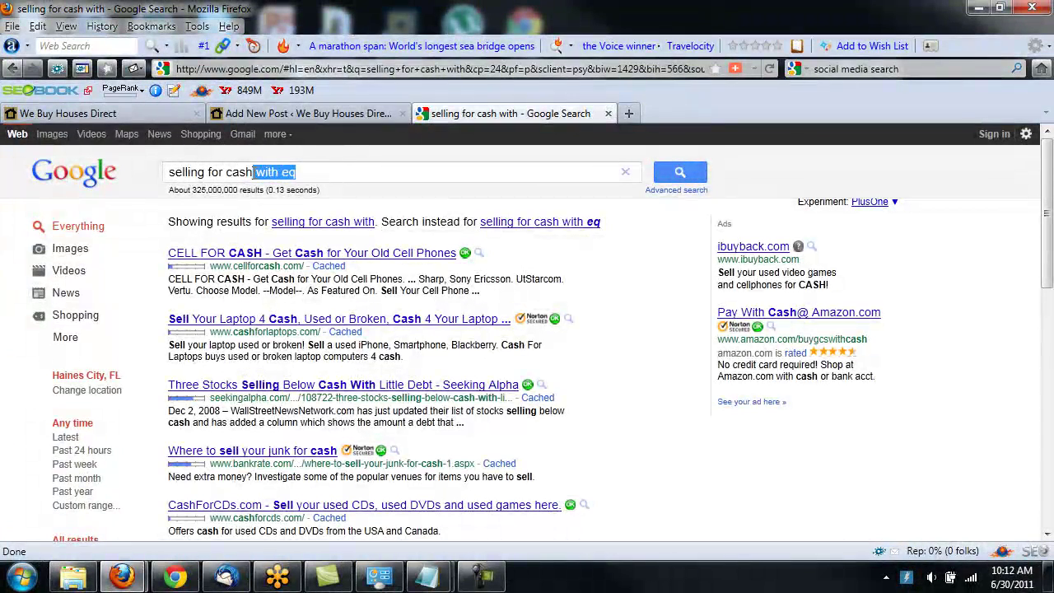
key(BackSpace)
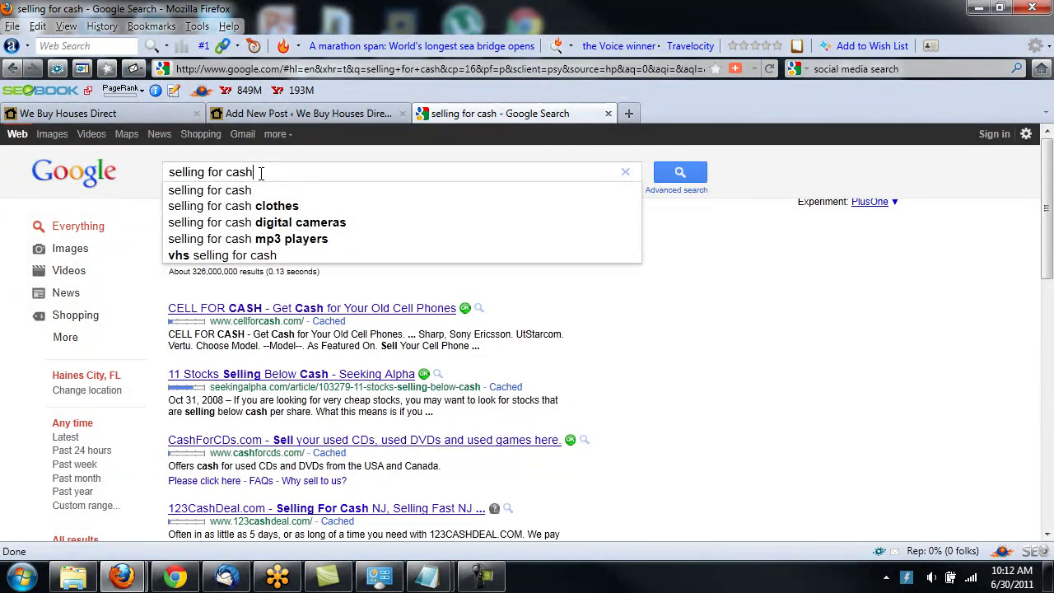
Step: Insert 'Your House' after Selling and delete 'to Enjoy Retirement Years' from the post title
click(319, 116)
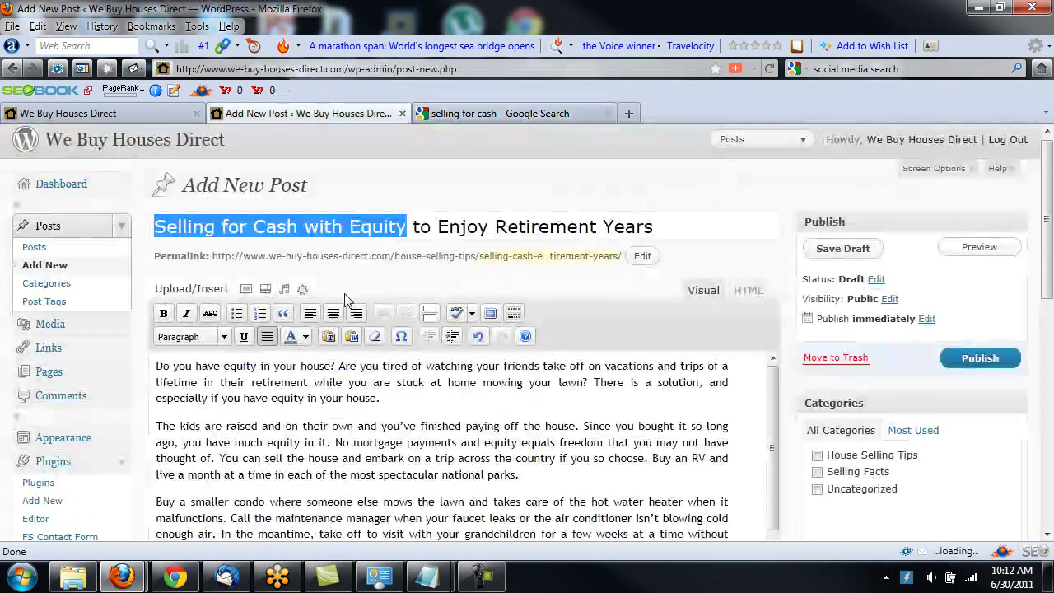
click(325, 256)
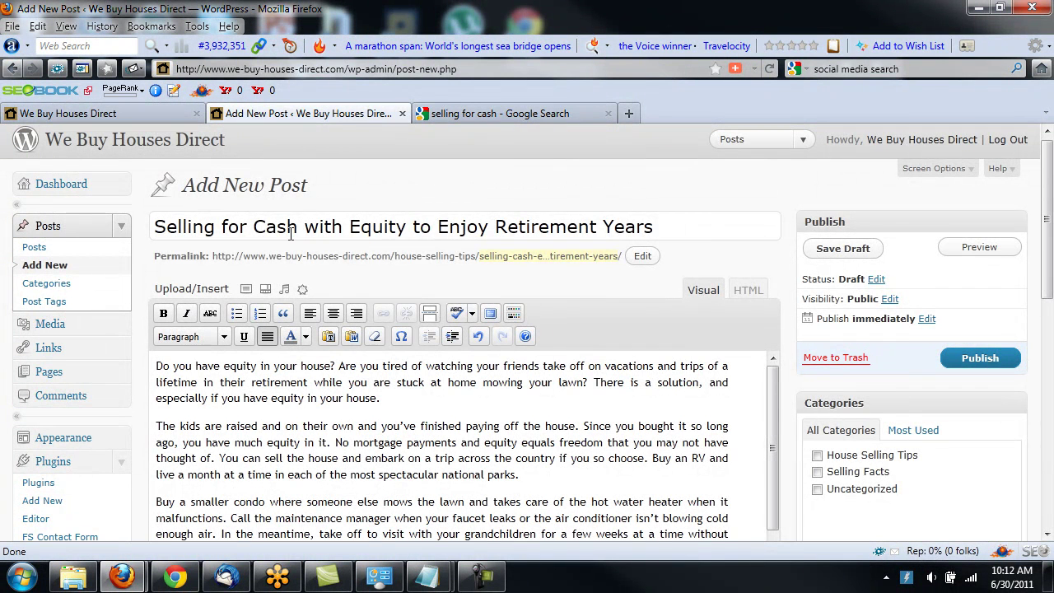
text(Your House)
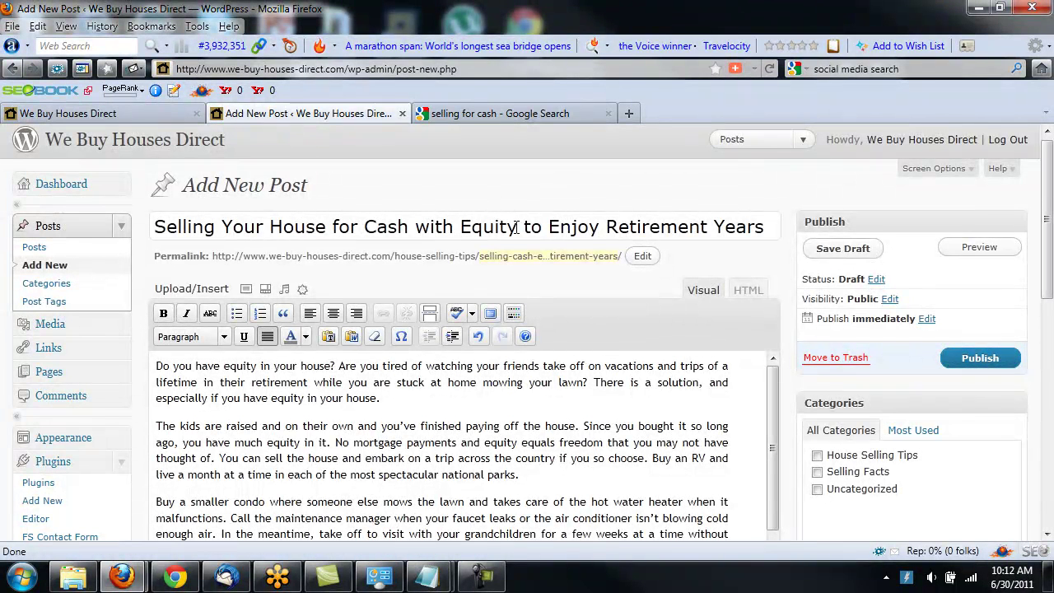
drag(519, 225, 879, 232)
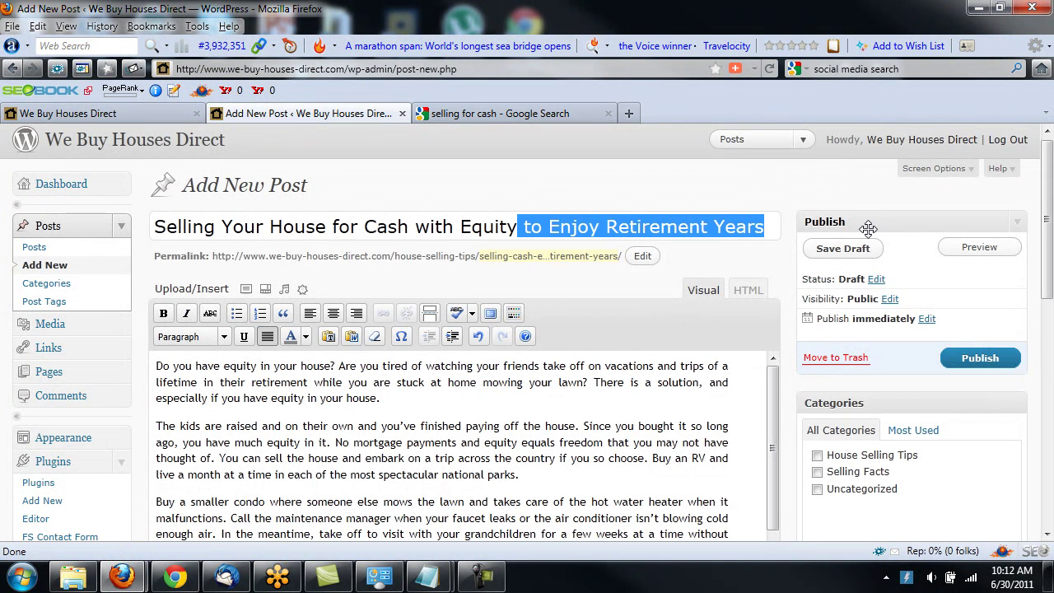
key(Delete)
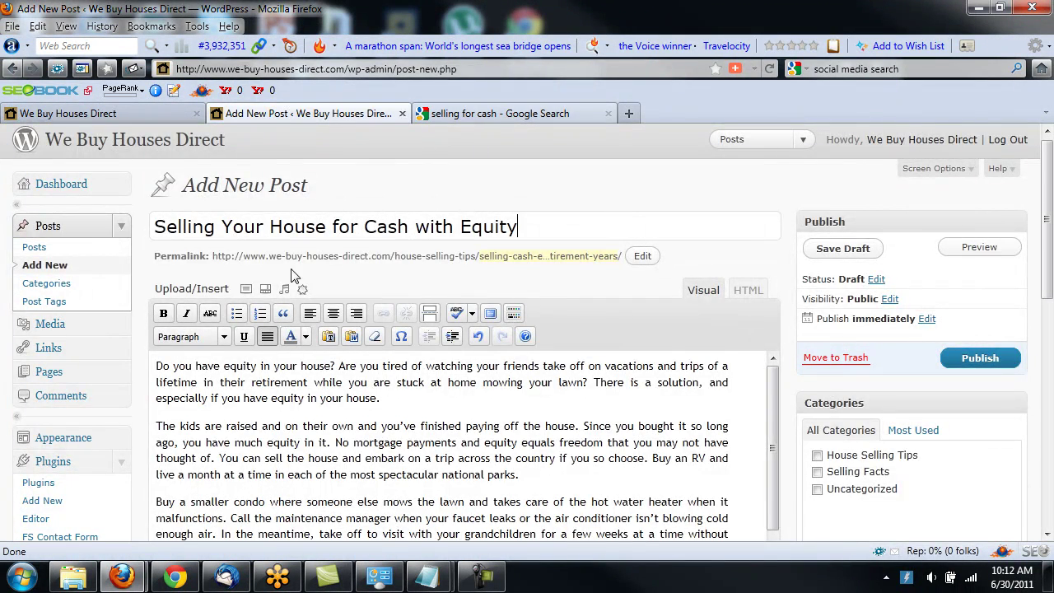
Step: Change the Google query to 'selling your house for c', showing about 75,300,000 results
key(ctrl+Tab)
key(BackSpace)
key(BackSpace)
key(BackSpace)
key(BackSpace)
key(BackSpace)
key(BackSpace)
key(BackSpace)
key(BackSpace)
text(your house for c)
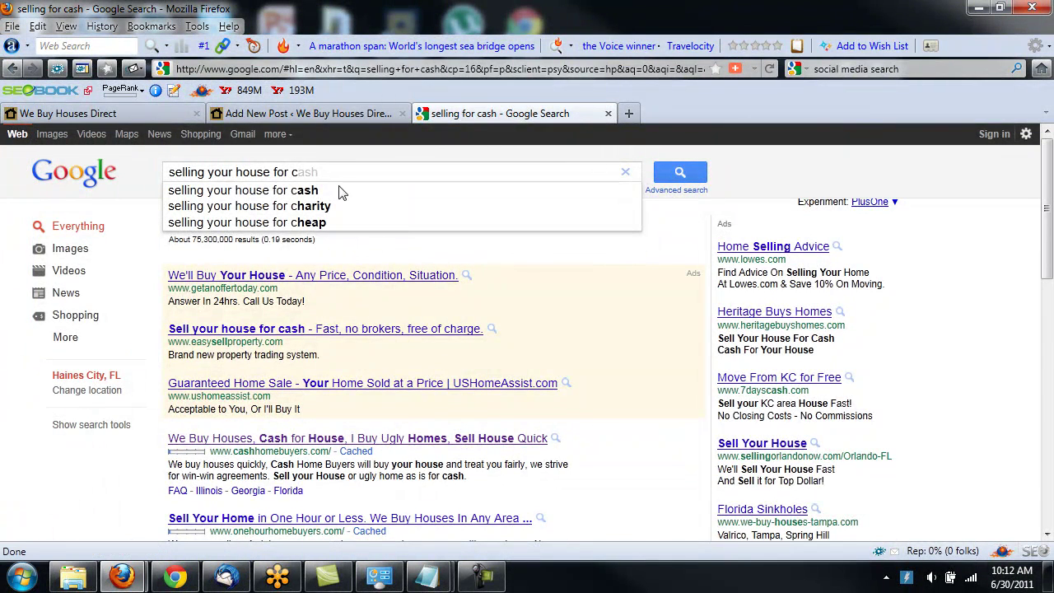
Step: Search Google for 'selling your house for cash' and highlight its about 75,300,000 result count
double_click(293, 173)
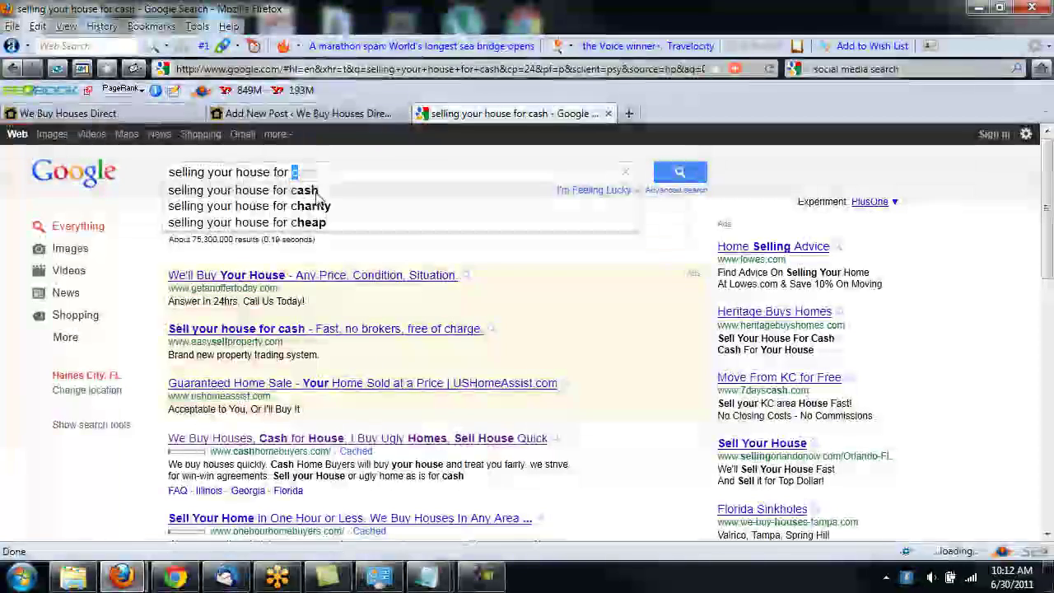
click(307, 194)
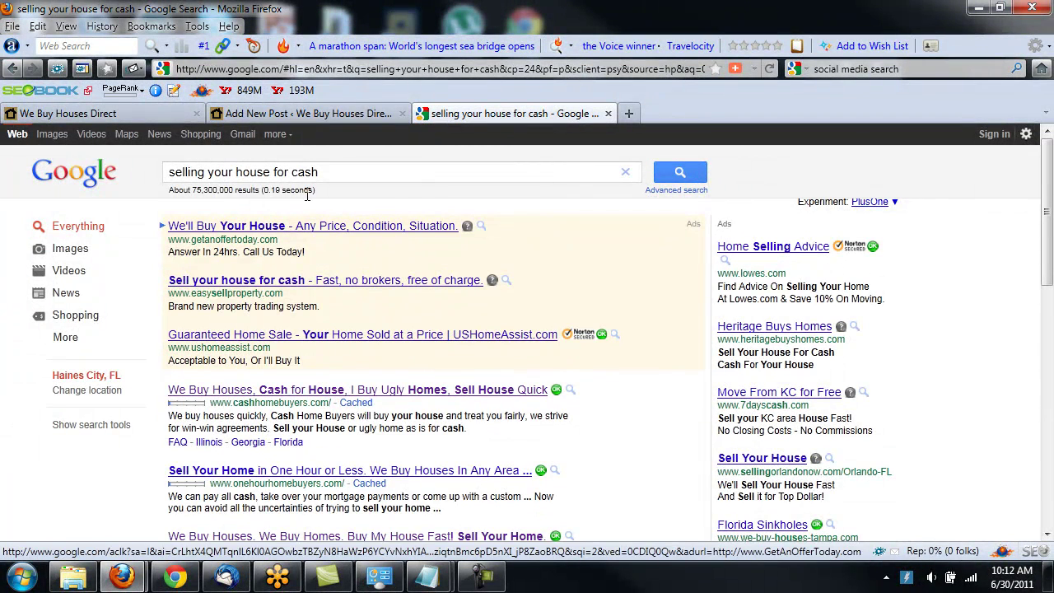
drag(195, 191, 218, 193)
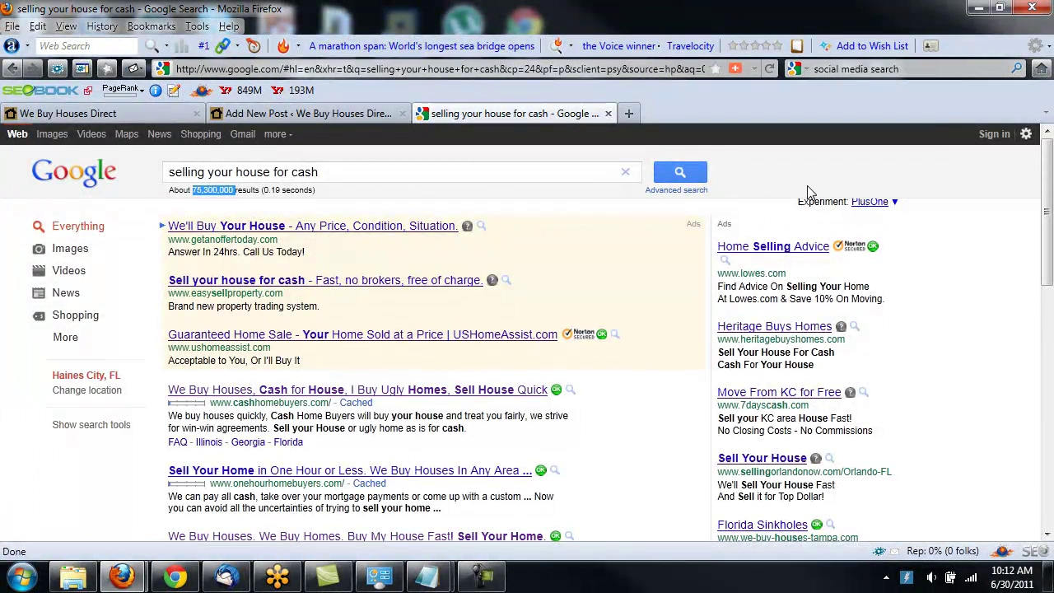
click(808, 188)
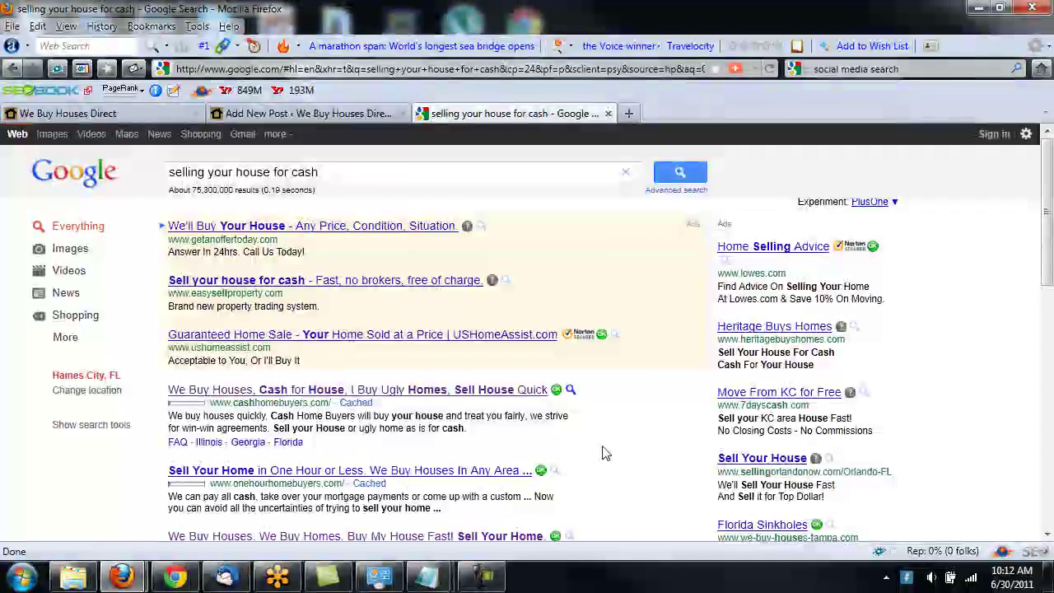
scroll(605, 453, down, 2)
scroll(605, 454, up, 2)
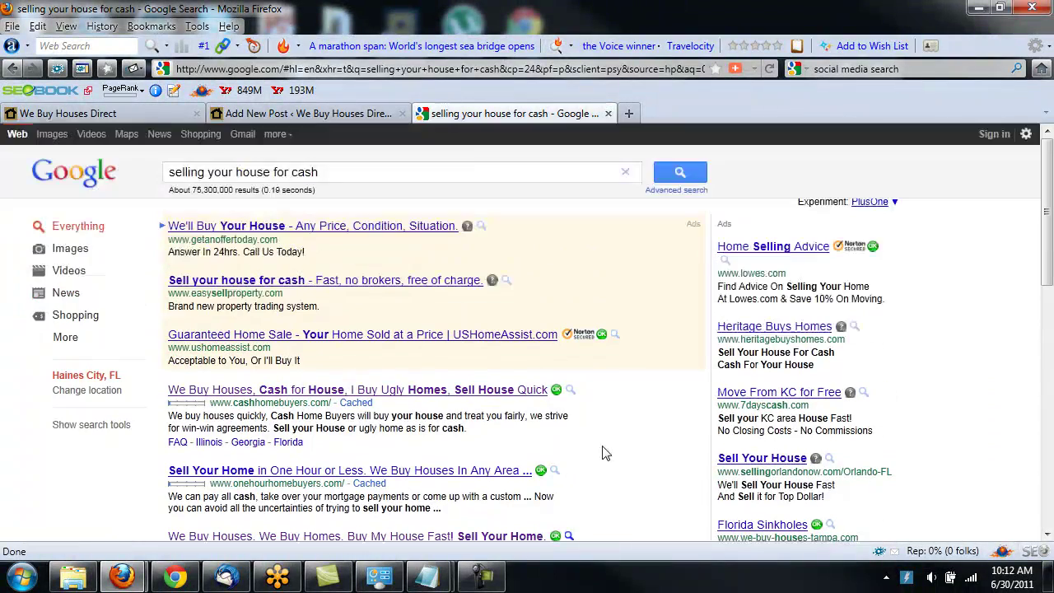
Step: Return to the 'Selling Your House for Cash with Equity' draft, dismiss the Norton popup, and scroll down
click(326, 119)
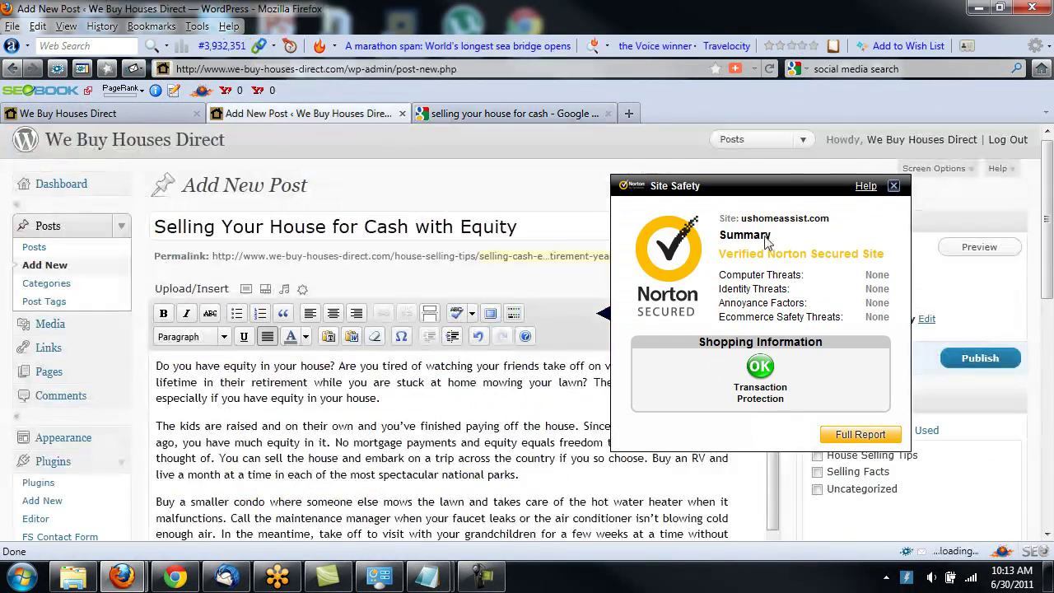
click(895, 187)
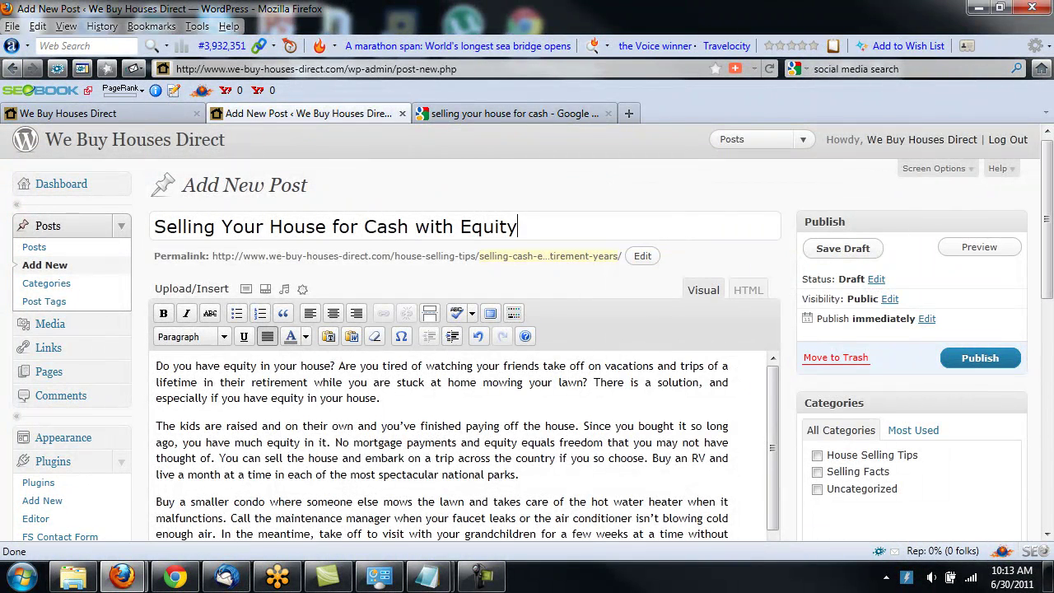
drag(1047, 173, 1047, 239)
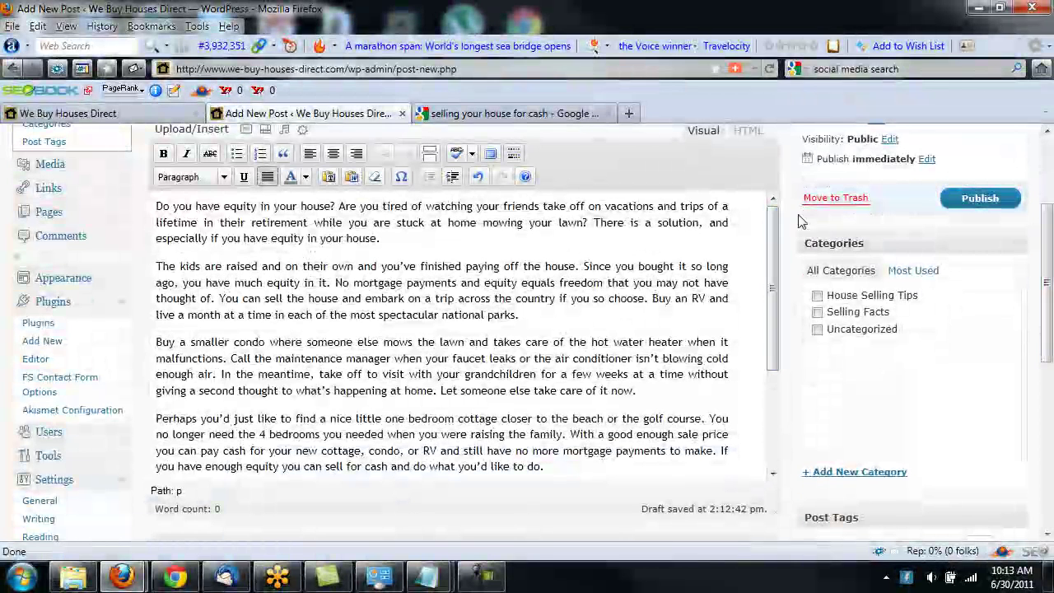
drag(1047, 252, 1047, 243)
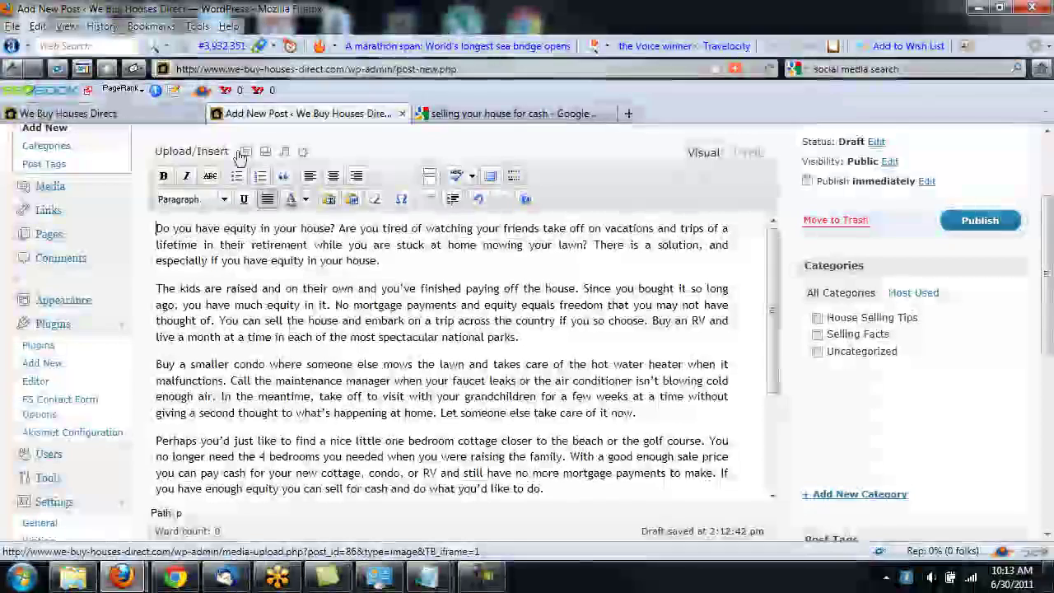
Step: Upload Home-Buying-Tips.jpg from the computer through the Add an Image dialog
click(245, 153)
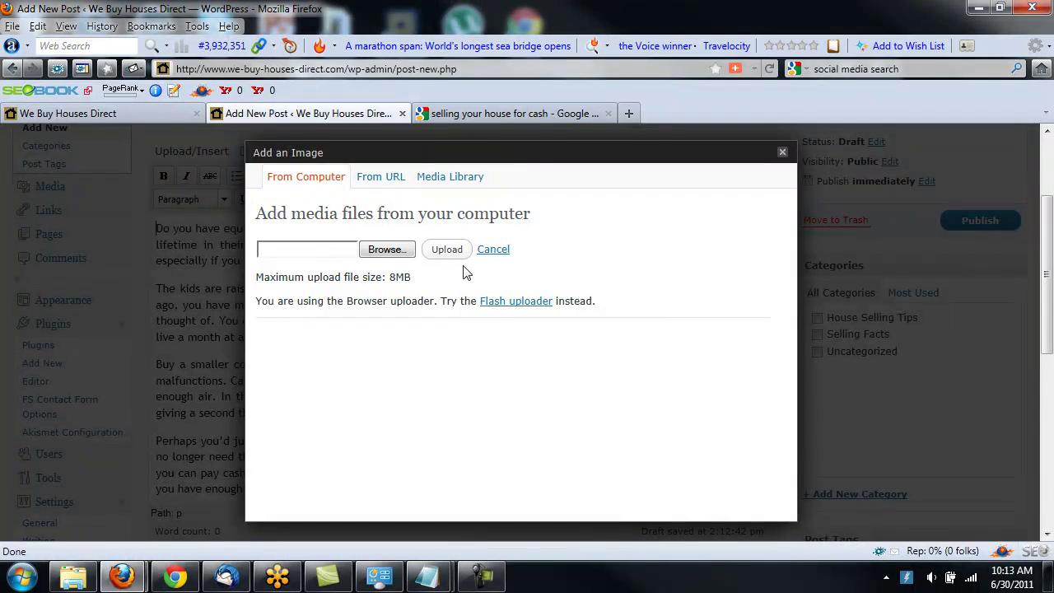
click(379, 250)
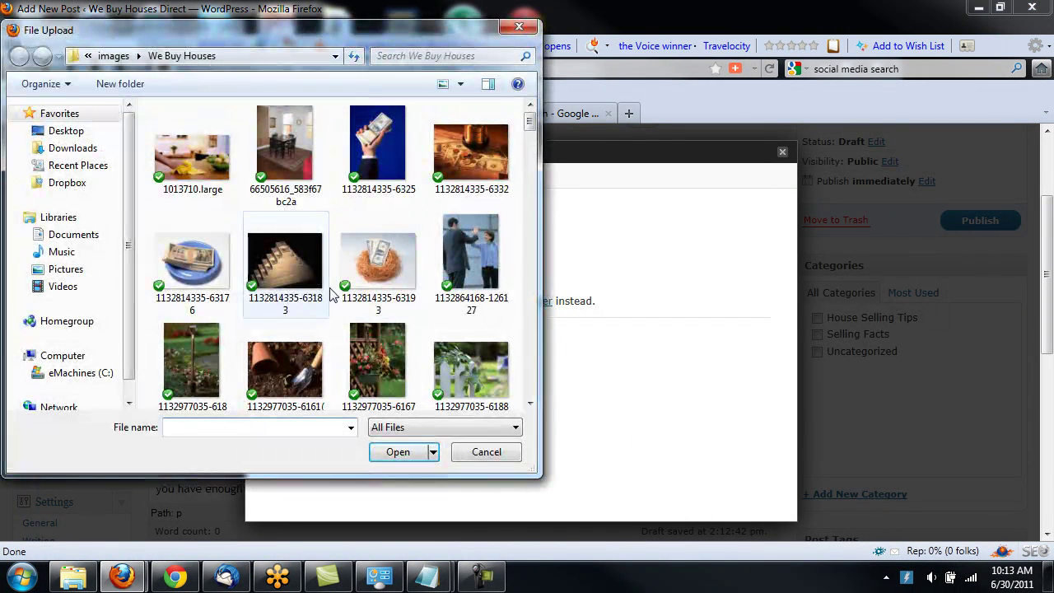
drag(531, 120, 528, 295)
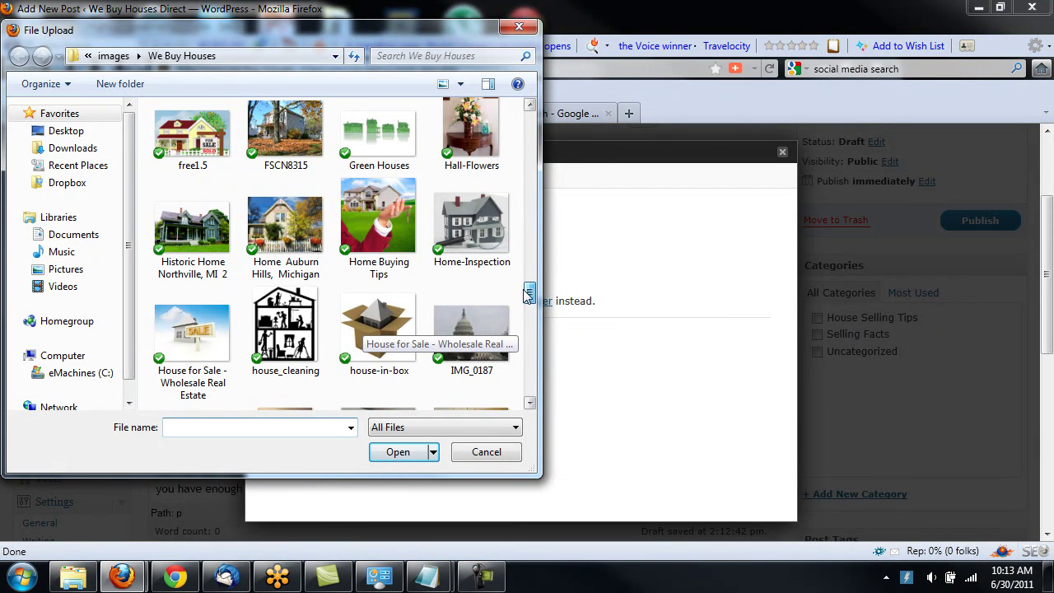
double_click(366, 220)
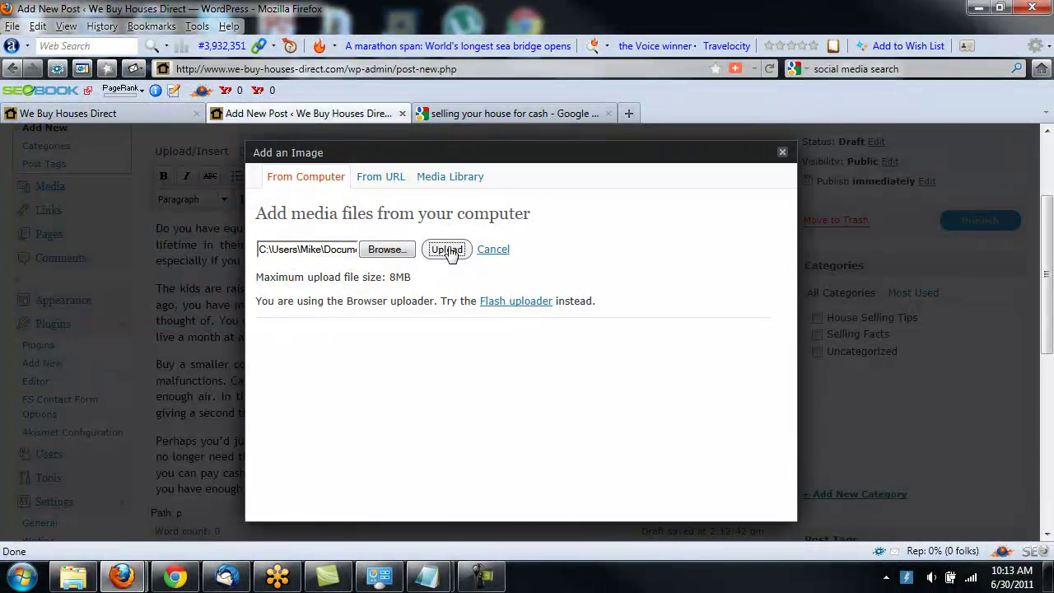
click(447, 250)
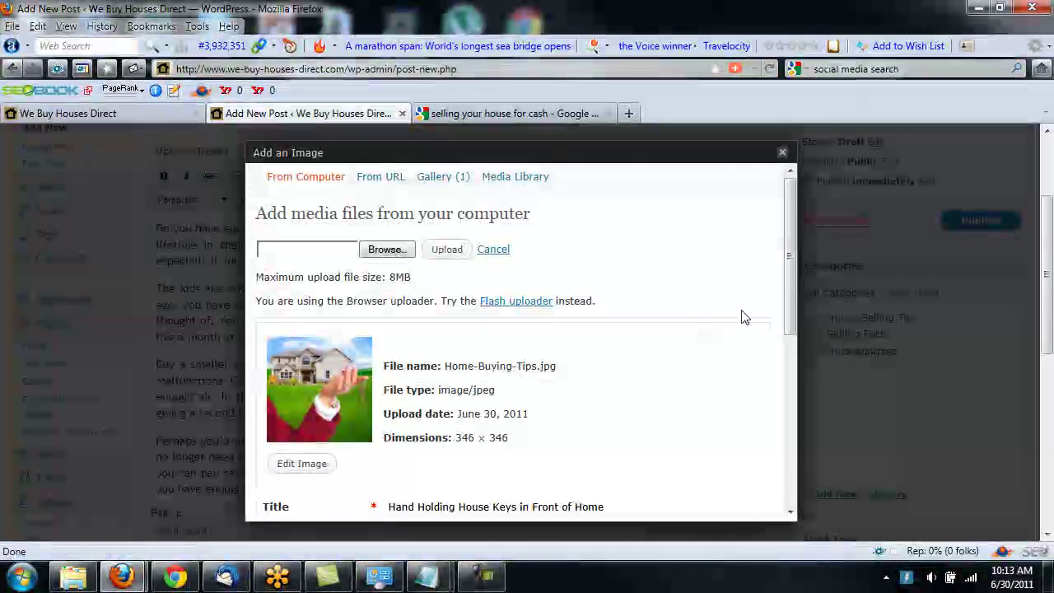
Step: Title the image 'Selling Your House for Cash' with alt text 'Selling Your House Fast in a bad market'
drag(787, 286, 787, 368)
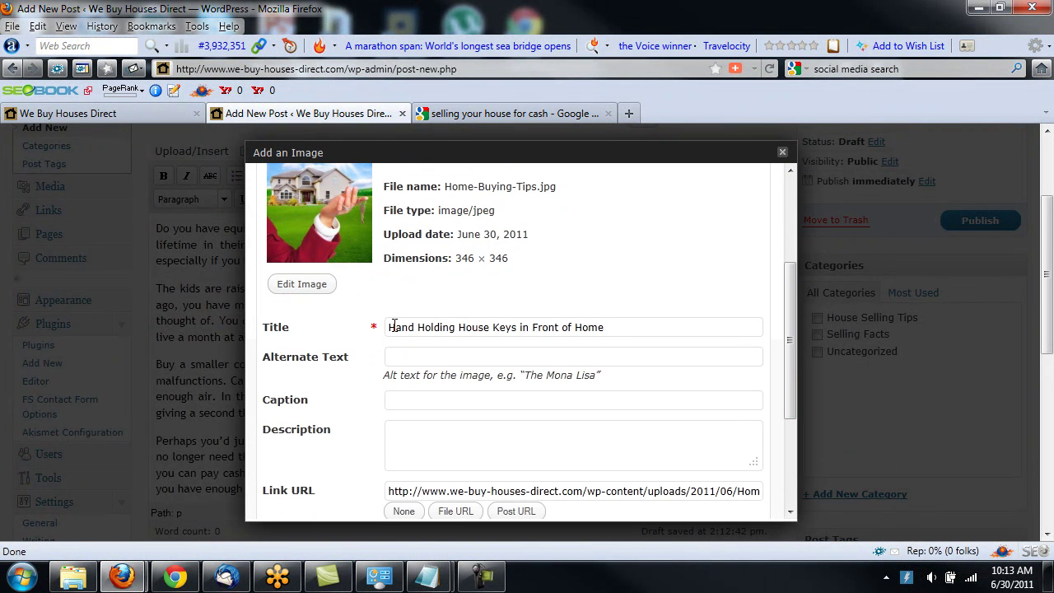
drag(390, 327, 650, 330)
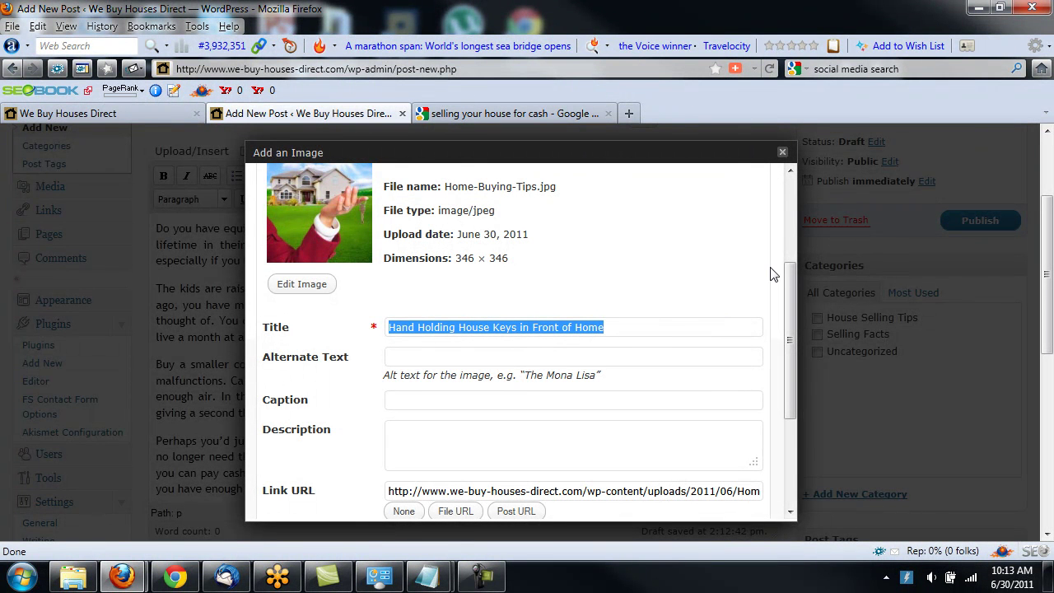
text(Selling Your House for Cash)
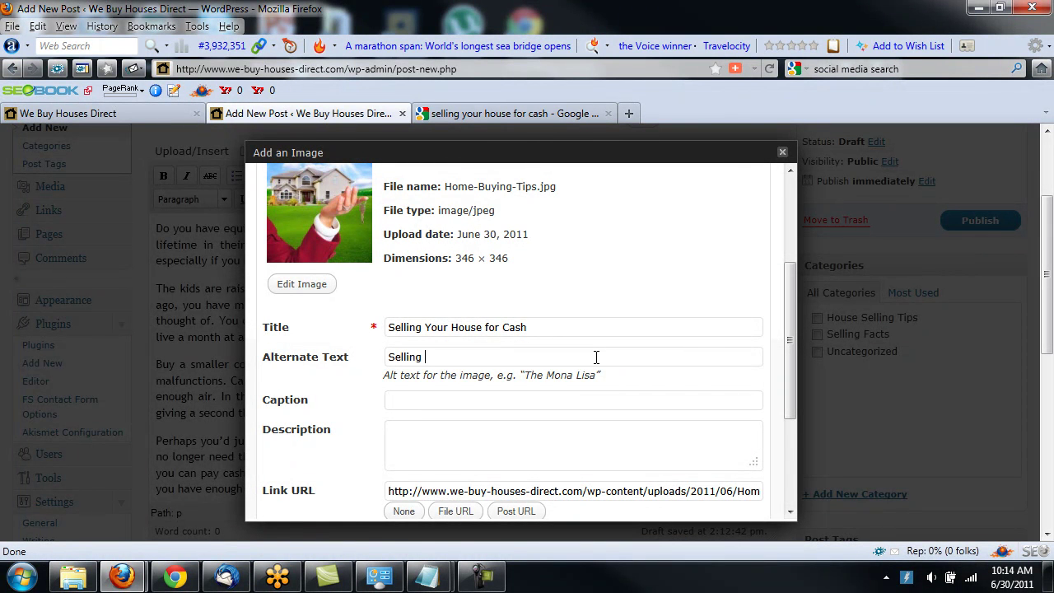
text(fast)
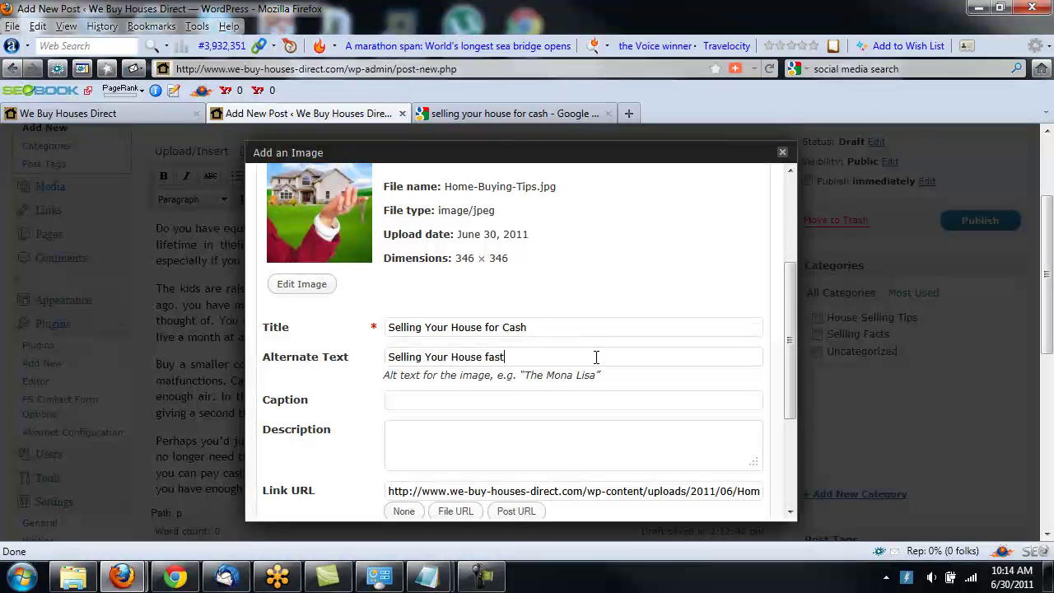
key(BackSpace)
key(BackSpace)
key(BackSpace)
key(BackSpace)
key(BackSpace)
text(Fast in a bad market)
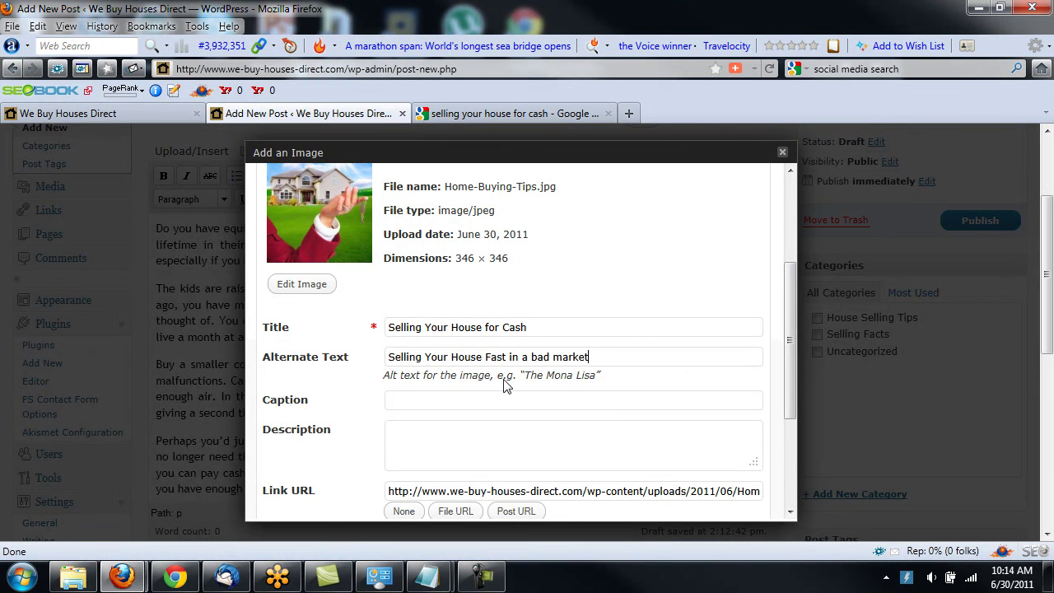
click(419, 435)
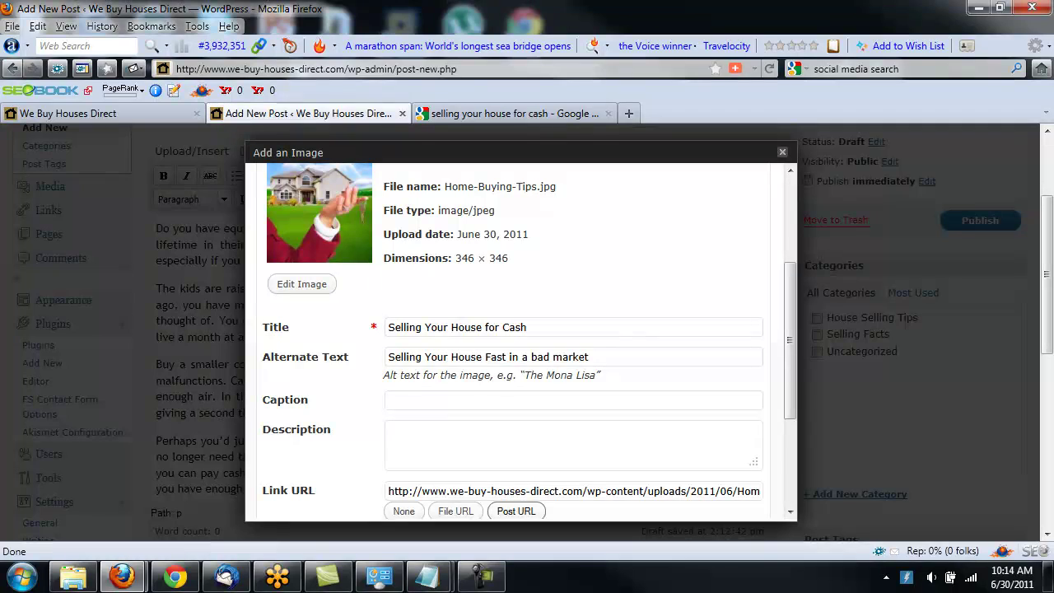
Step: Copy the subject sentence from the Notepad notes and paste it into the image Description
mouse_move(429, 560)
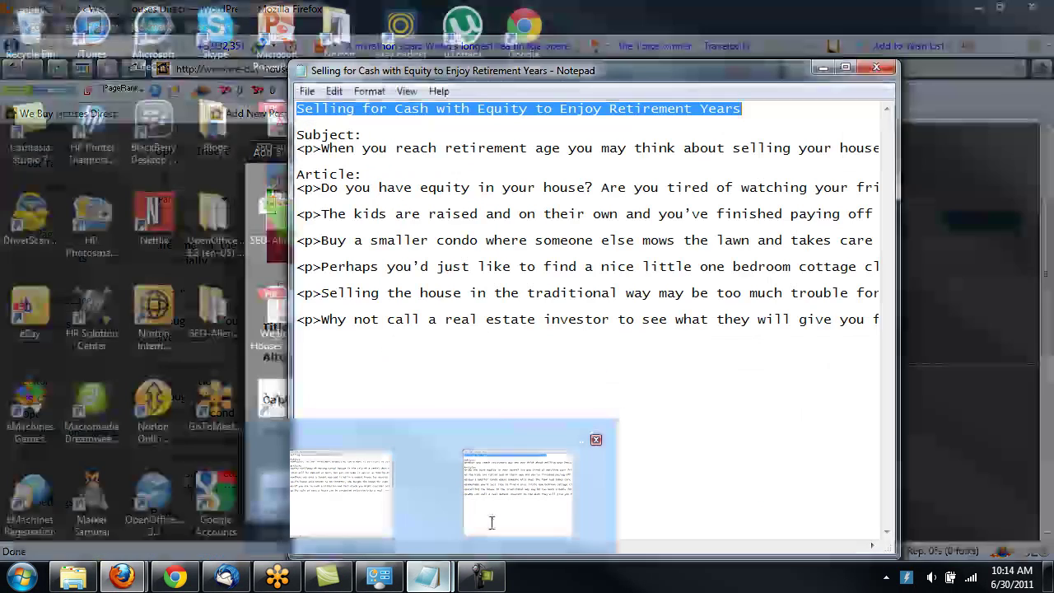
click(492, 522)
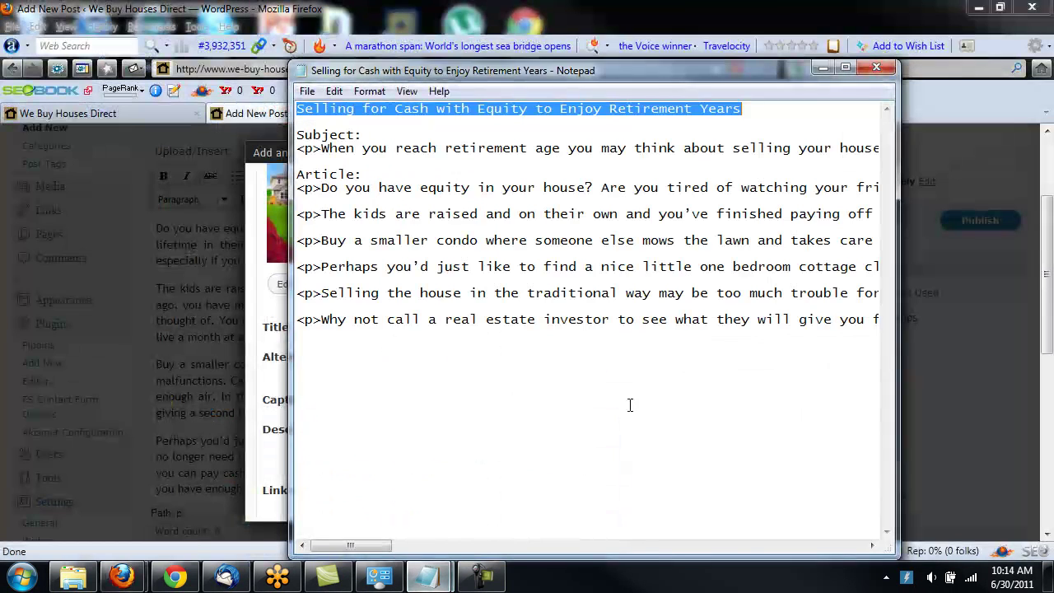
click(431, 115)
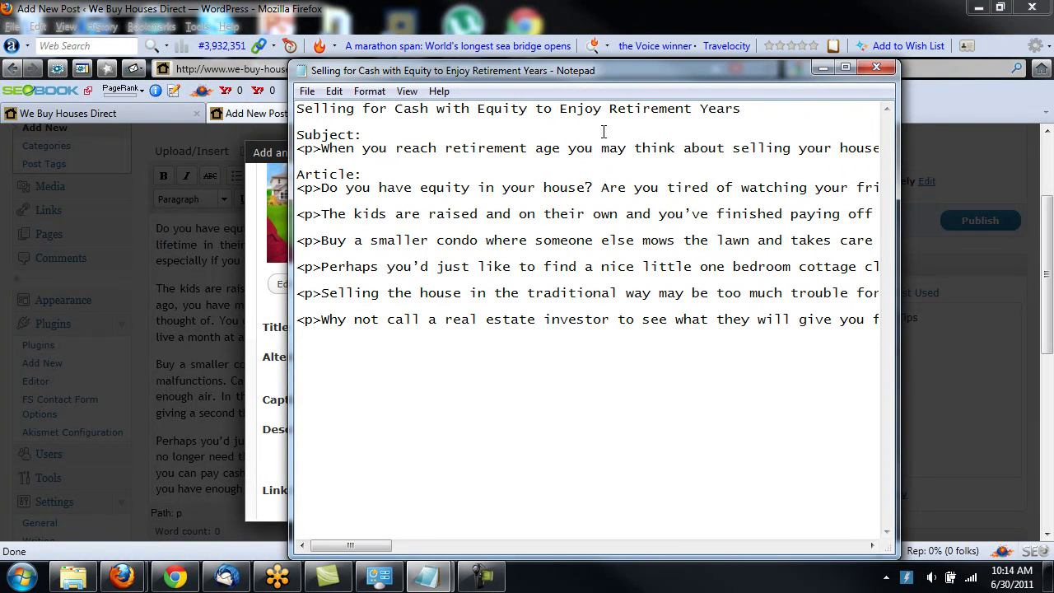
drag(321, 148, 647, 148)
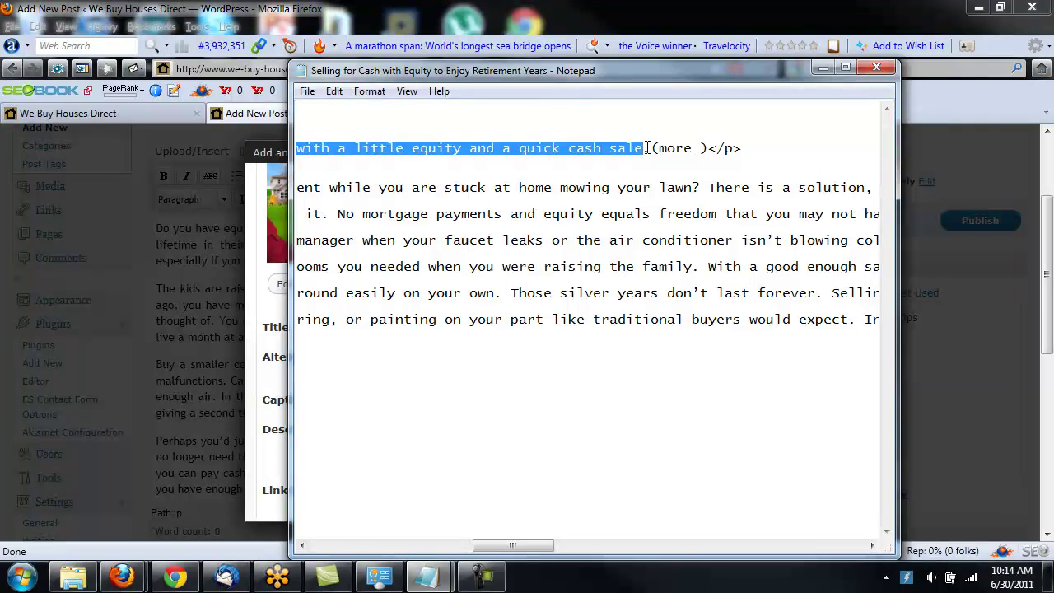
key(ctrl+c)
click(262, 328)
click(442, 443)
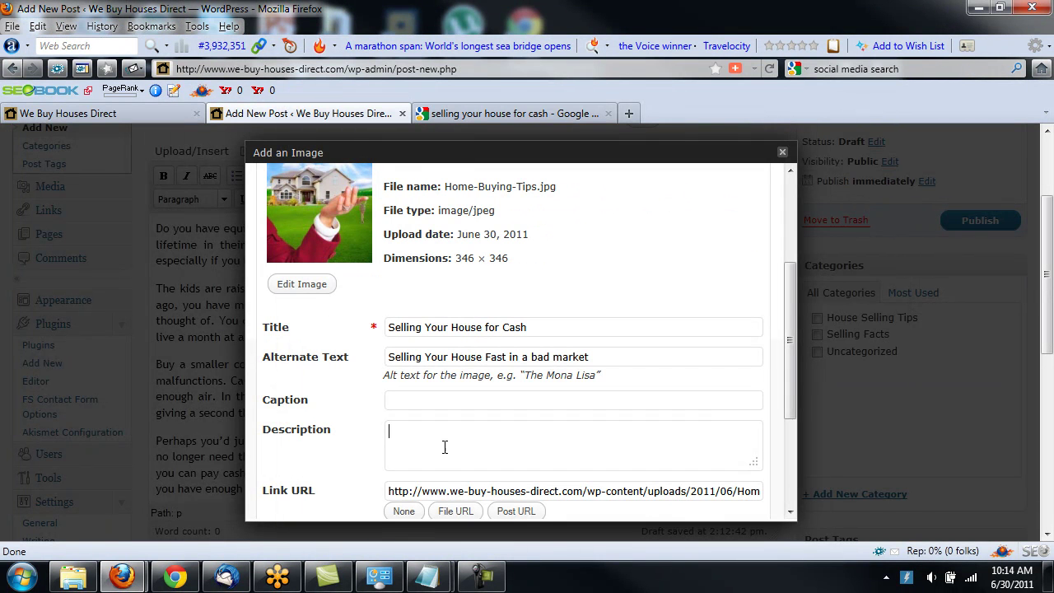
key(ctrl+v)
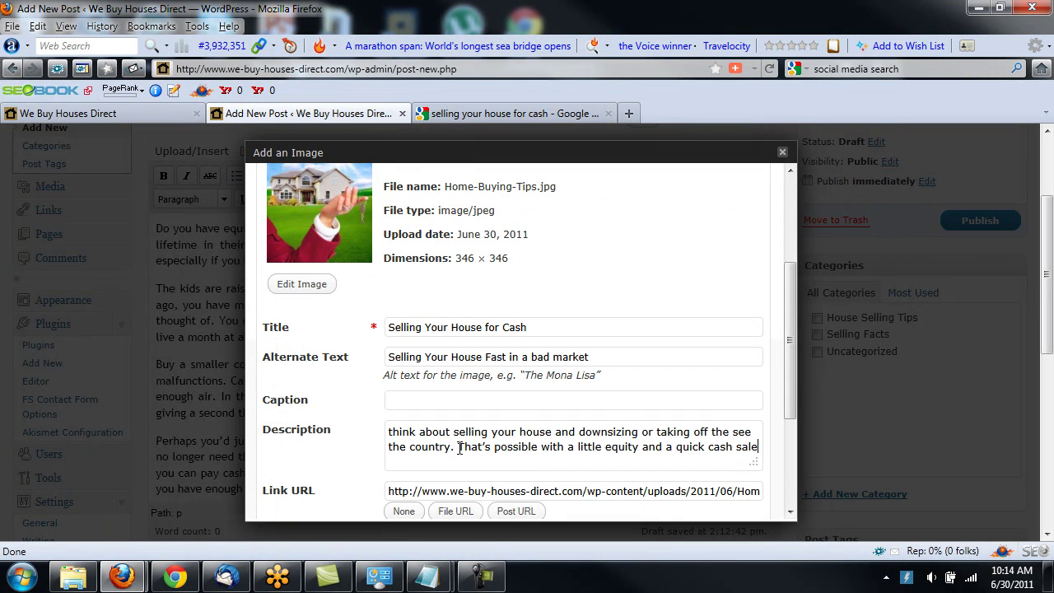
Step: Trim the image description to 'Thinking about selling your house and downsizing?'
drag(458, 447, 748, 447)
key(BackSpace)
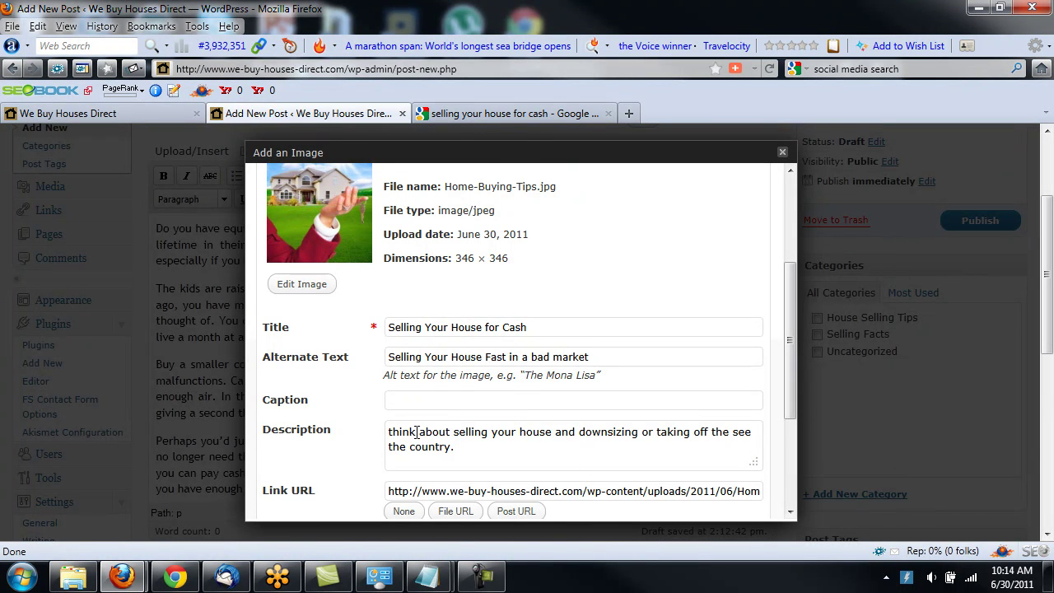
text(ing-)
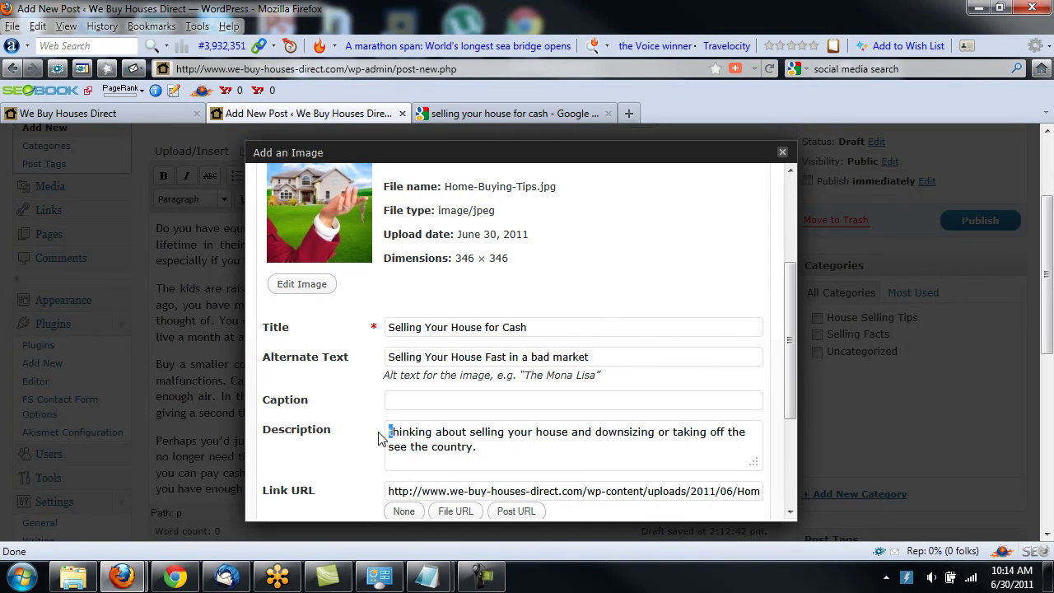
text(T)
drag(492, 461, 663, 432)
text(?)
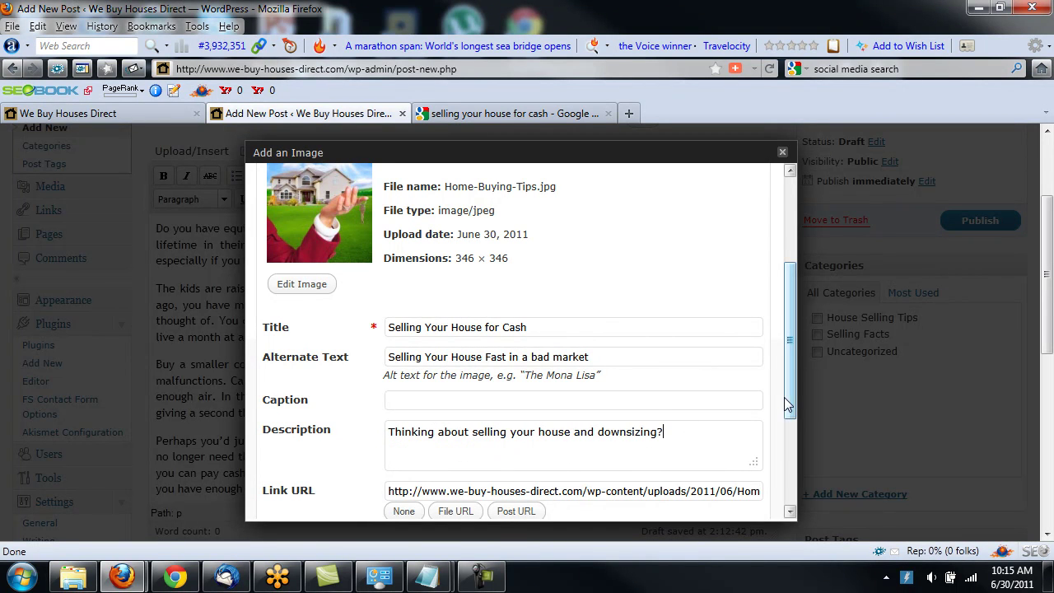
Step: Clear the image's existing Link URL
drag(791, 391, 769, 486)
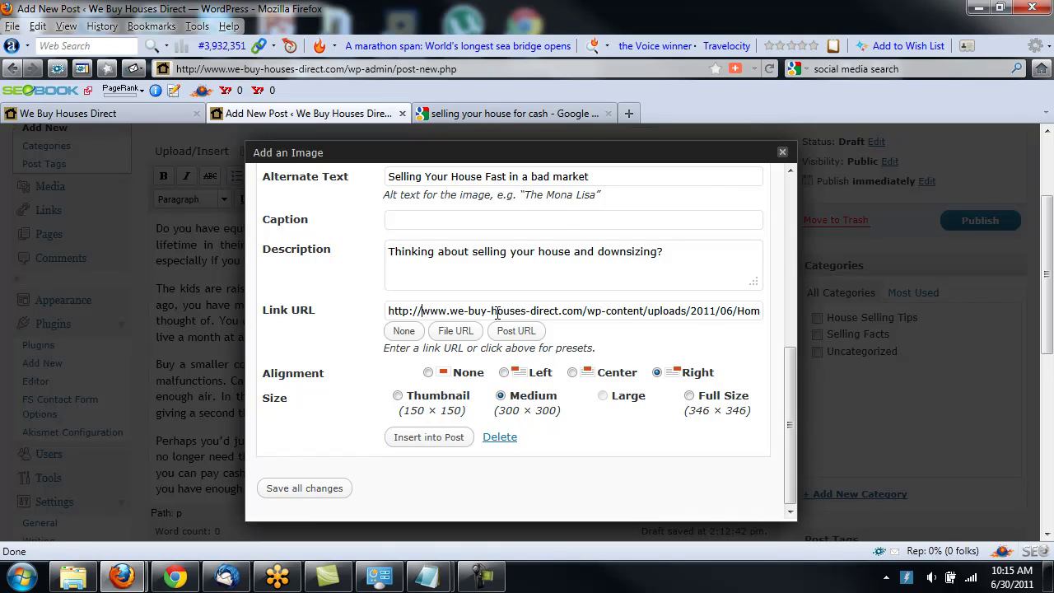
triple_click(682, 311)
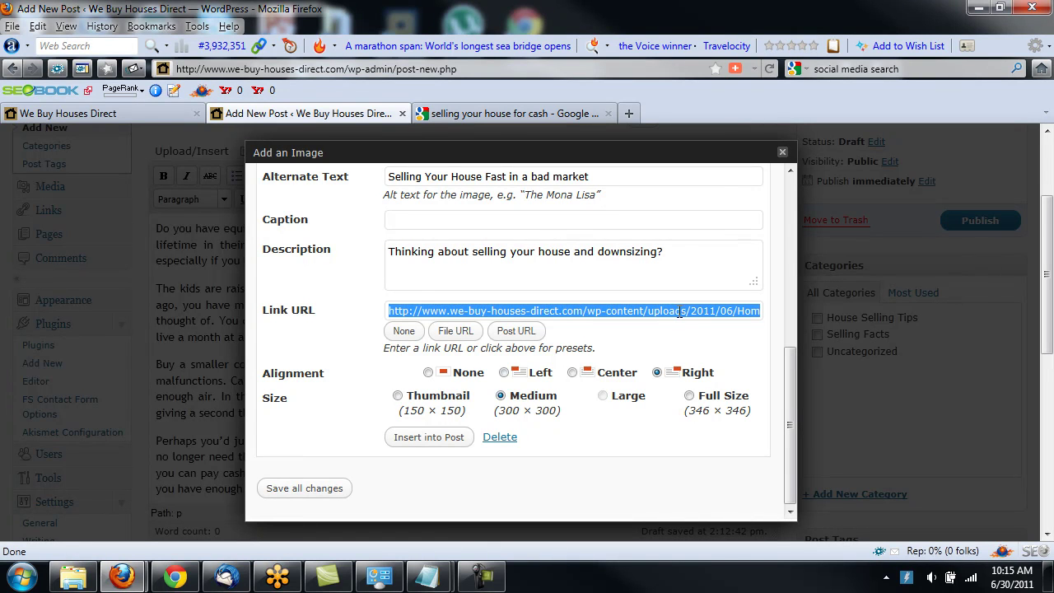
key(BackSpace)
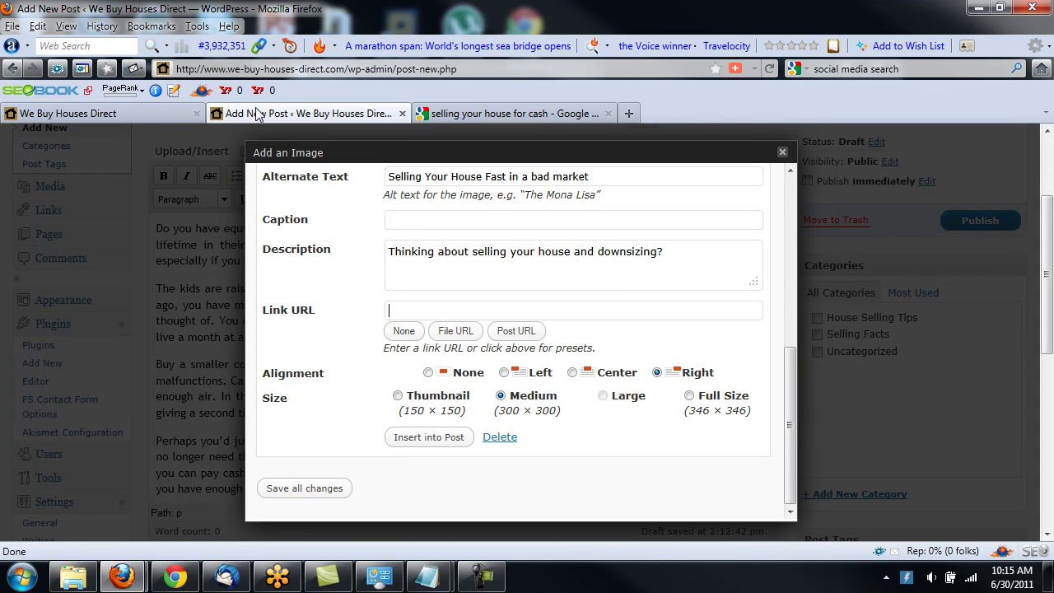
click(57, 116)
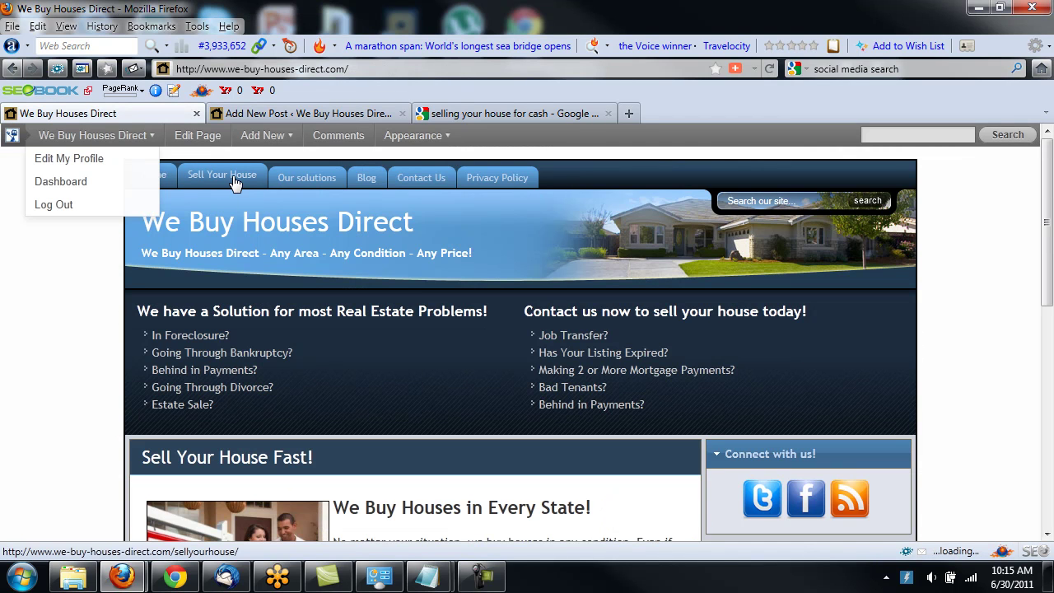
click(233, 179)
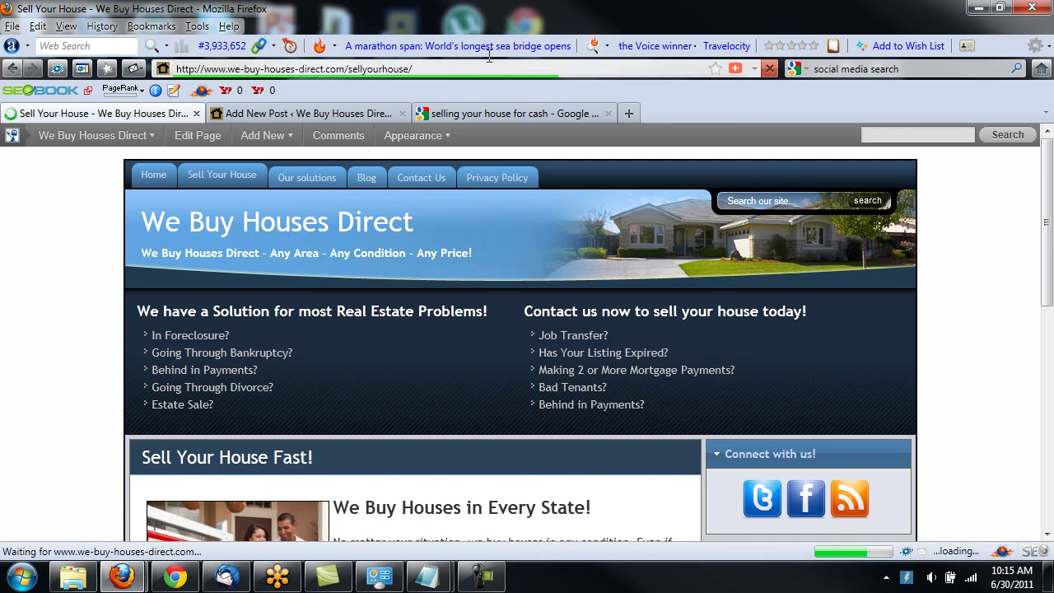
click(471, 69)
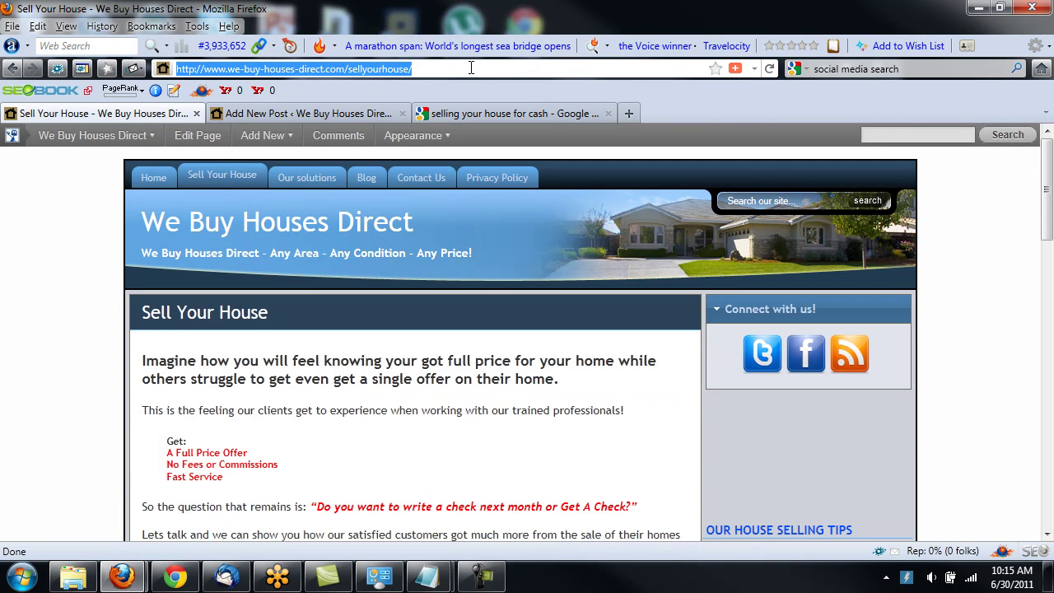
click(459, 69)
drag(485, 68, 175, 68)
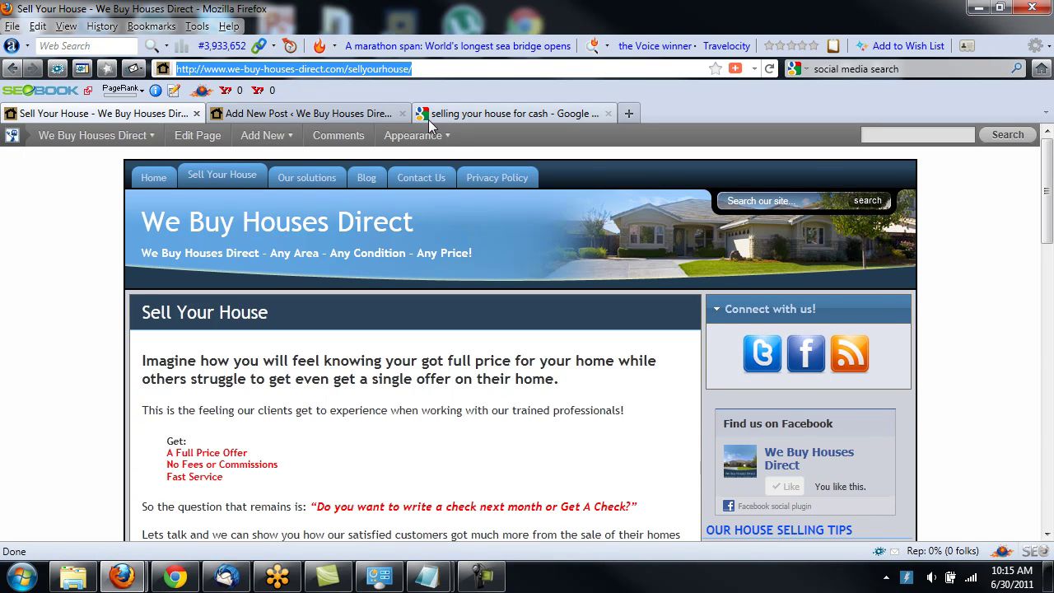
click(327, 116)
click(432, 311)
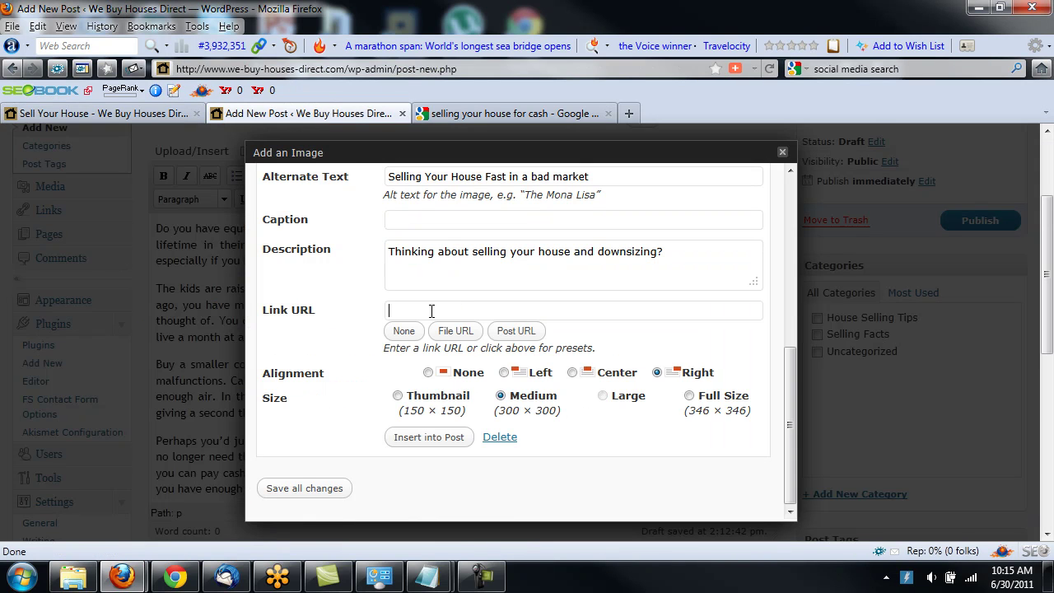
key(ctrl+v)
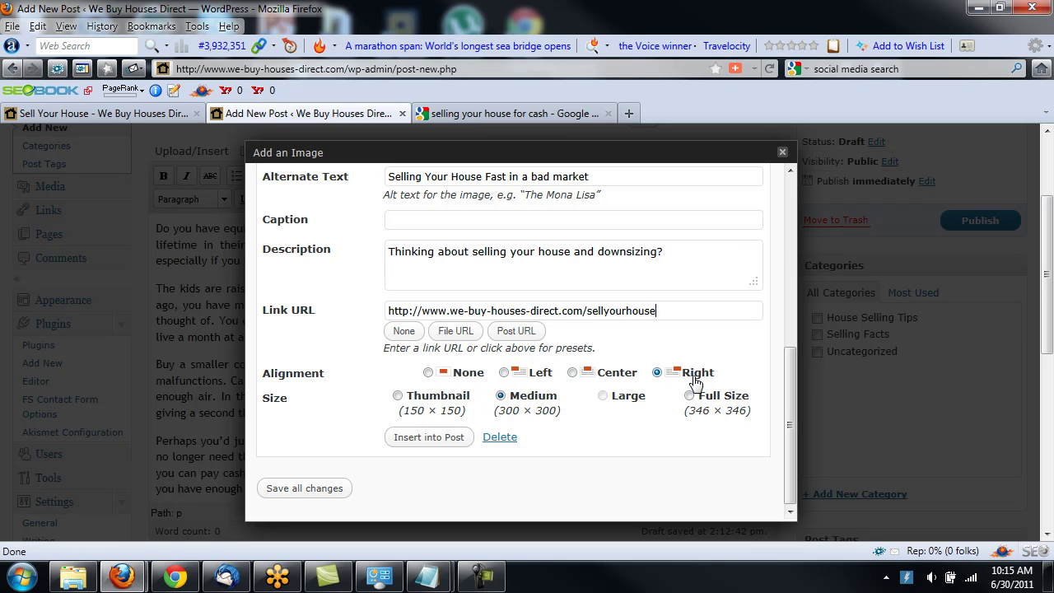
Step: Insert the right-aligned house image into the post and shrink it to about 150x150 pixels
click(427, 437)
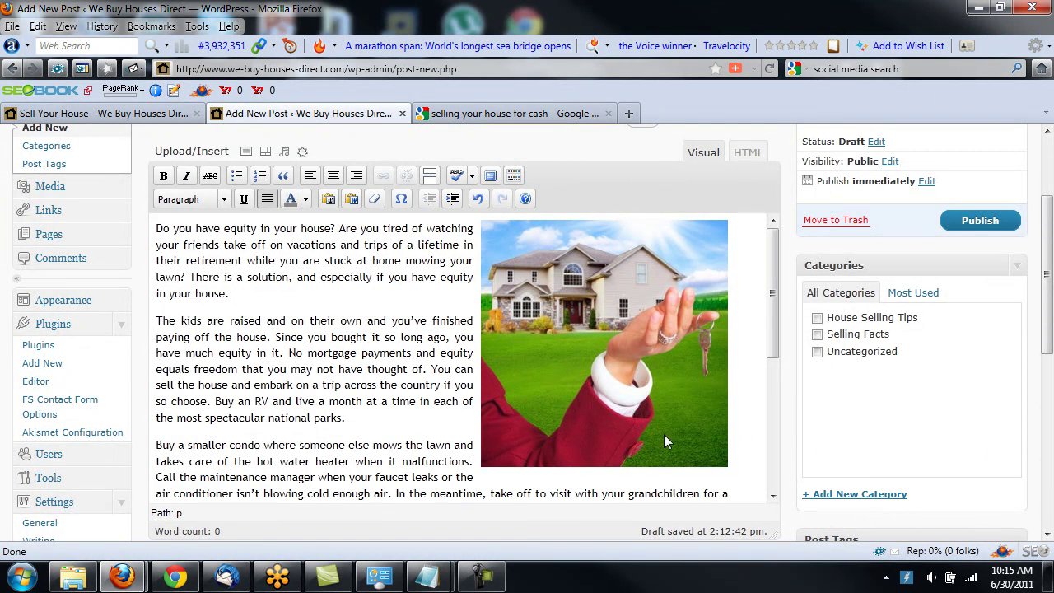
click(599, 356)
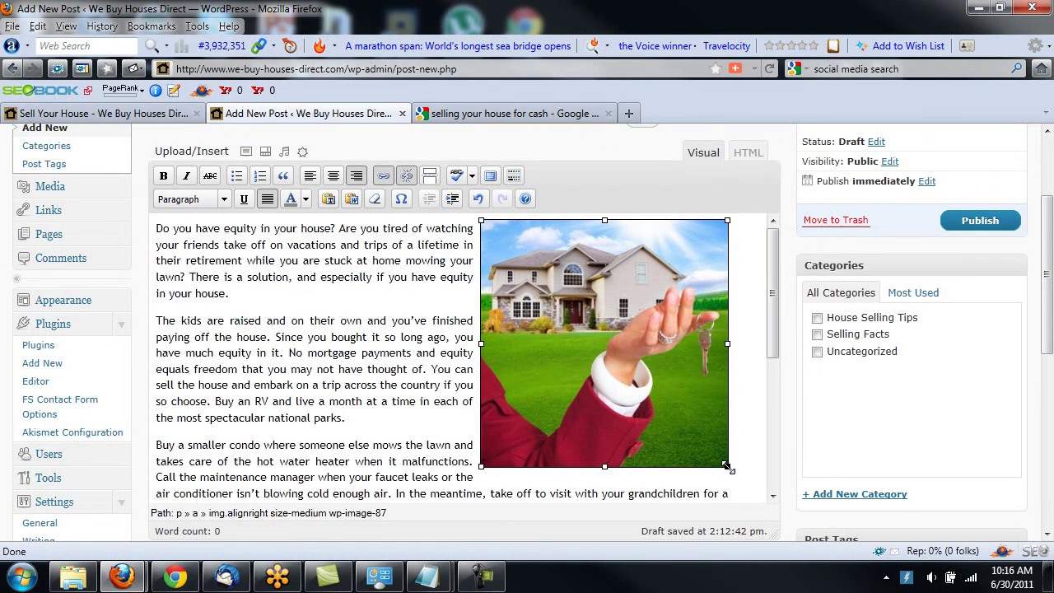
drag(726, 466, 604, 308)
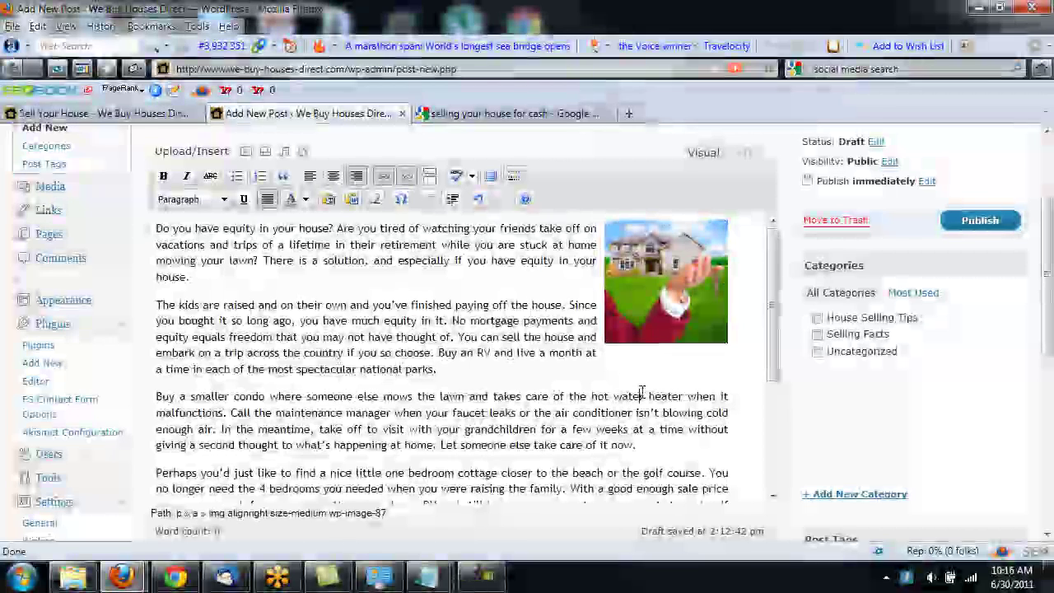
click(642, 396)
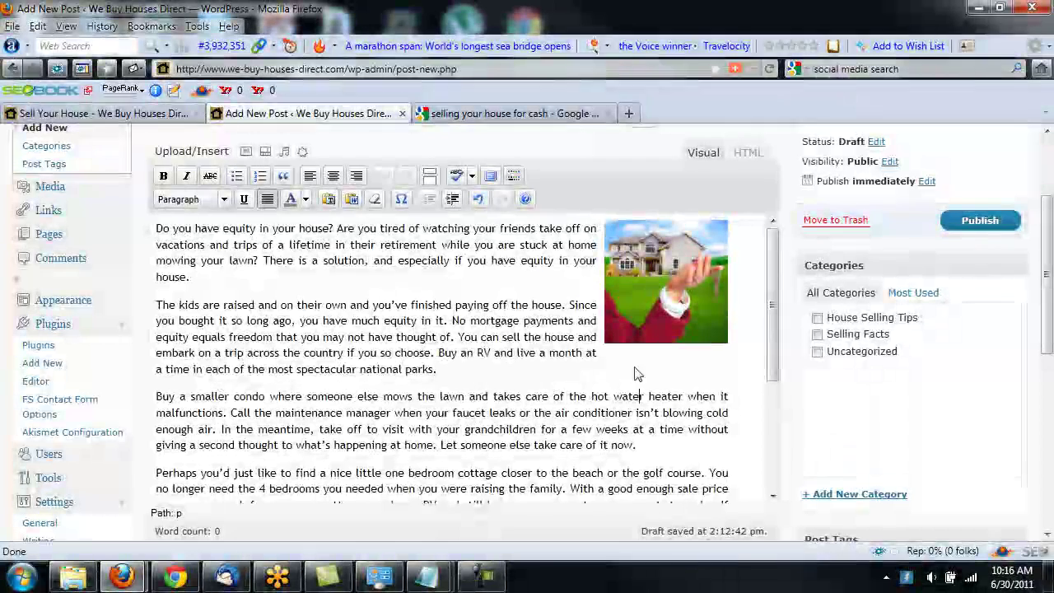
click(655, 272)
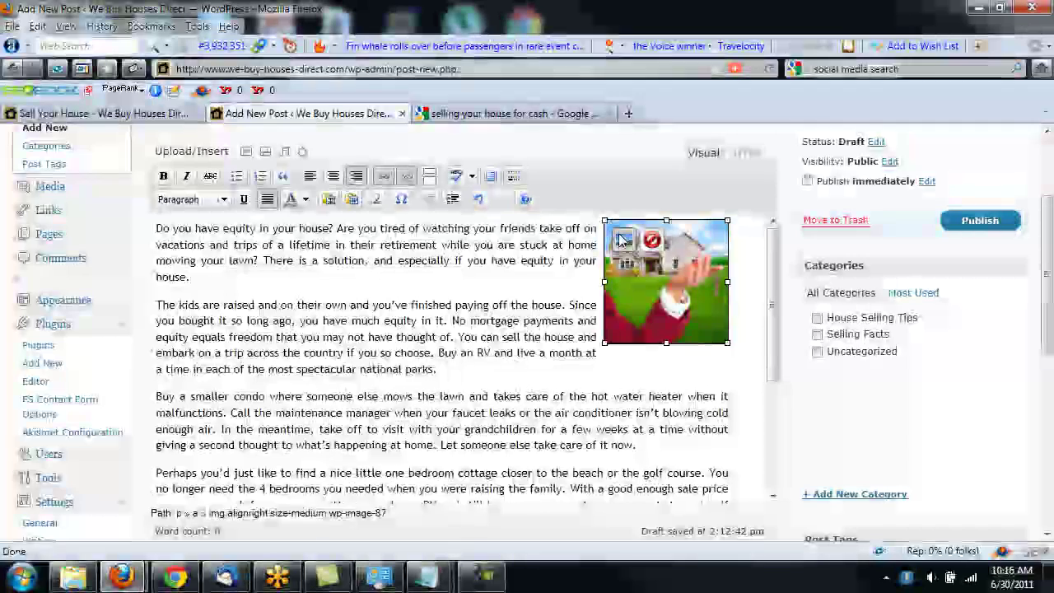
Step: Give the house image border 1, vertical space 1 and horizontal space 5 in Advanced Settings
click(623, 240)
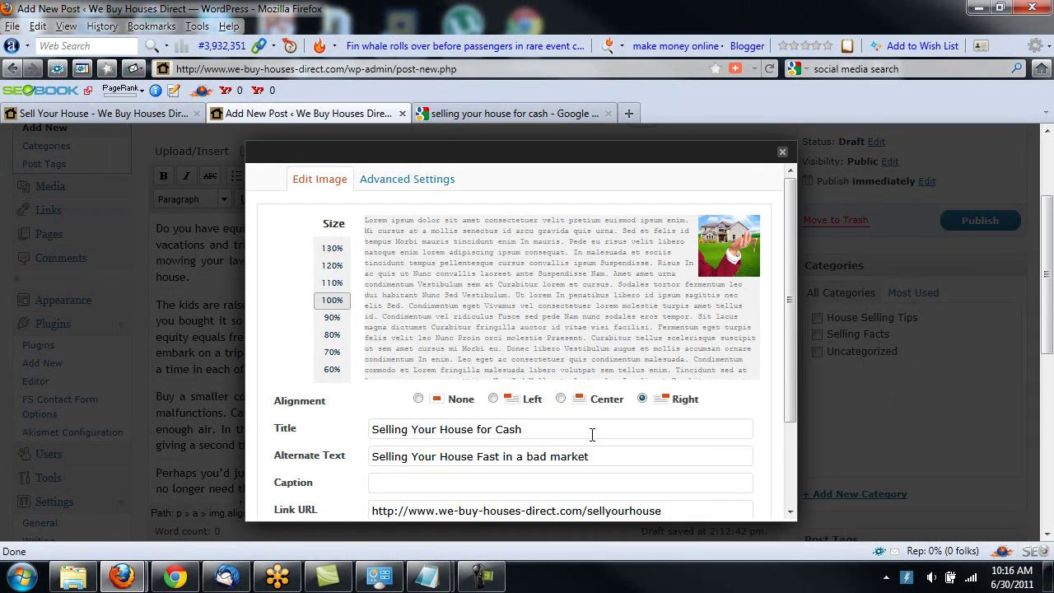
click(407, 183)
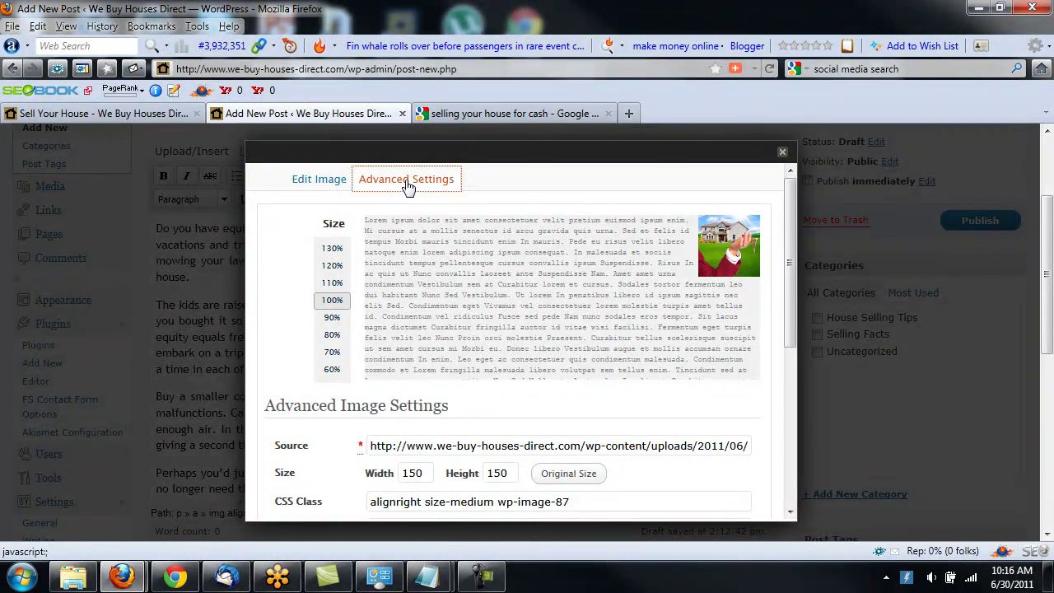
scroll(788, 388, down, 4)
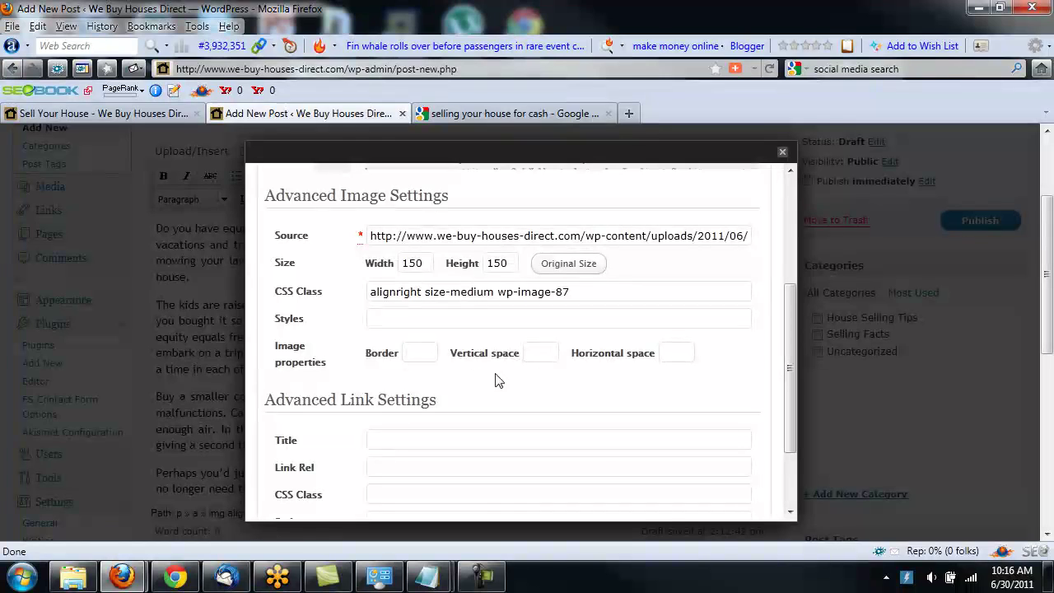
text(1)
click(541, 353)
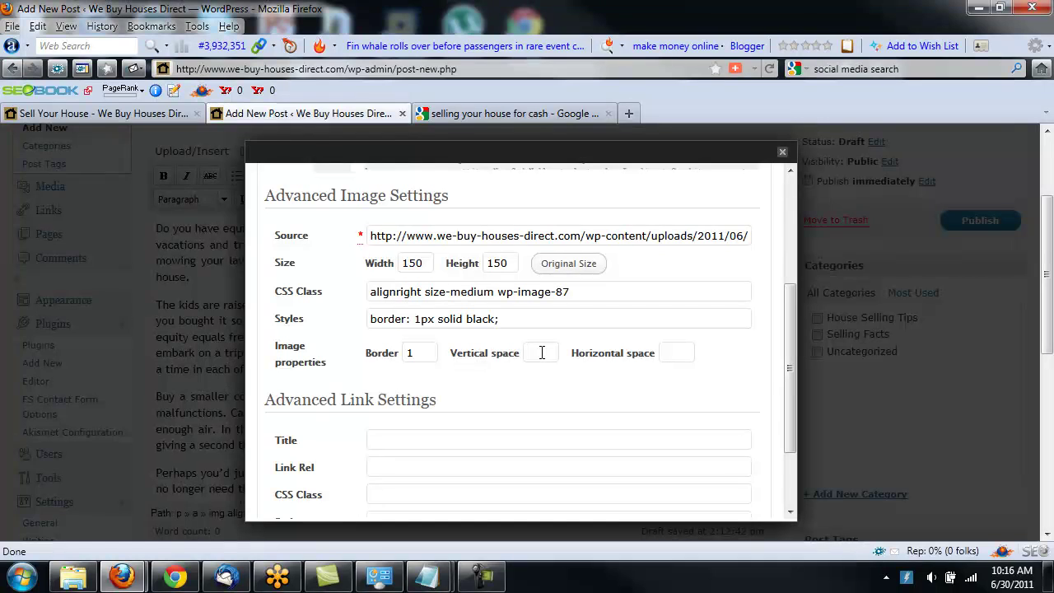
text(1)
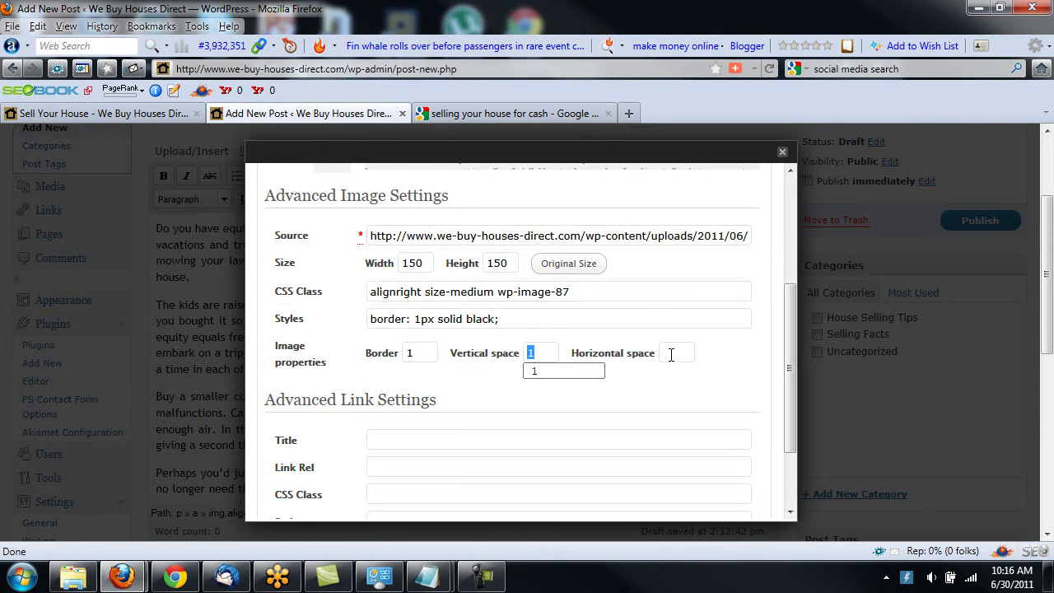
click(672, 355)
text(5)
click(790, 382)
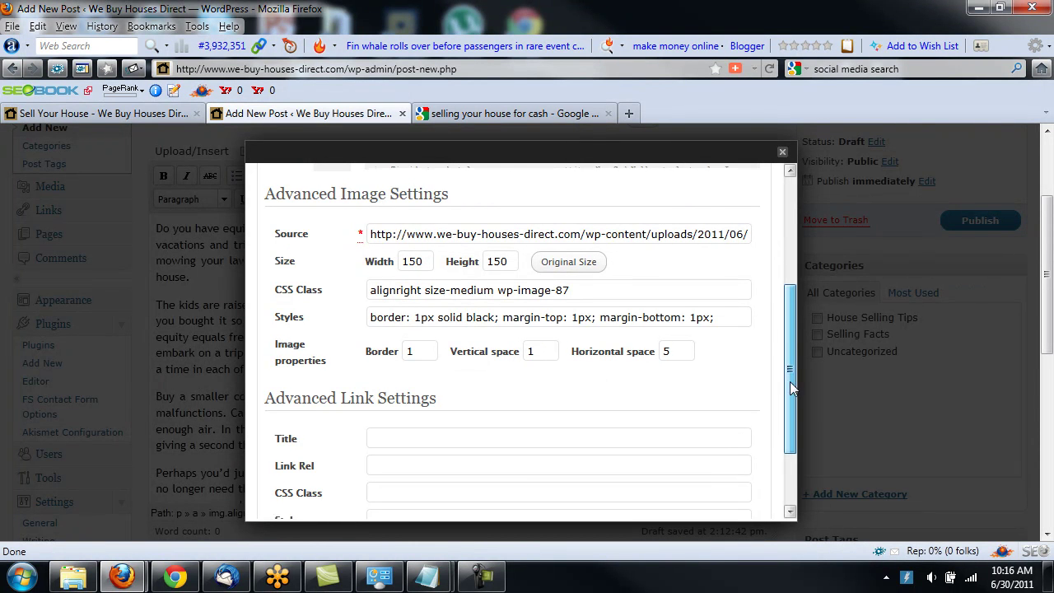
drag(790, 381, 787, 420)
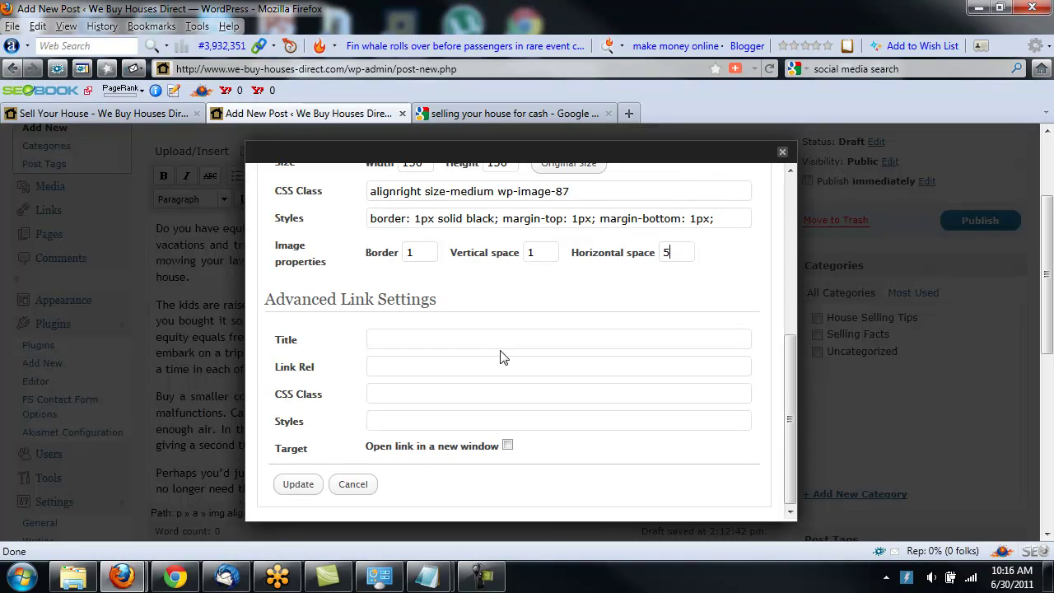
click(297, 485)
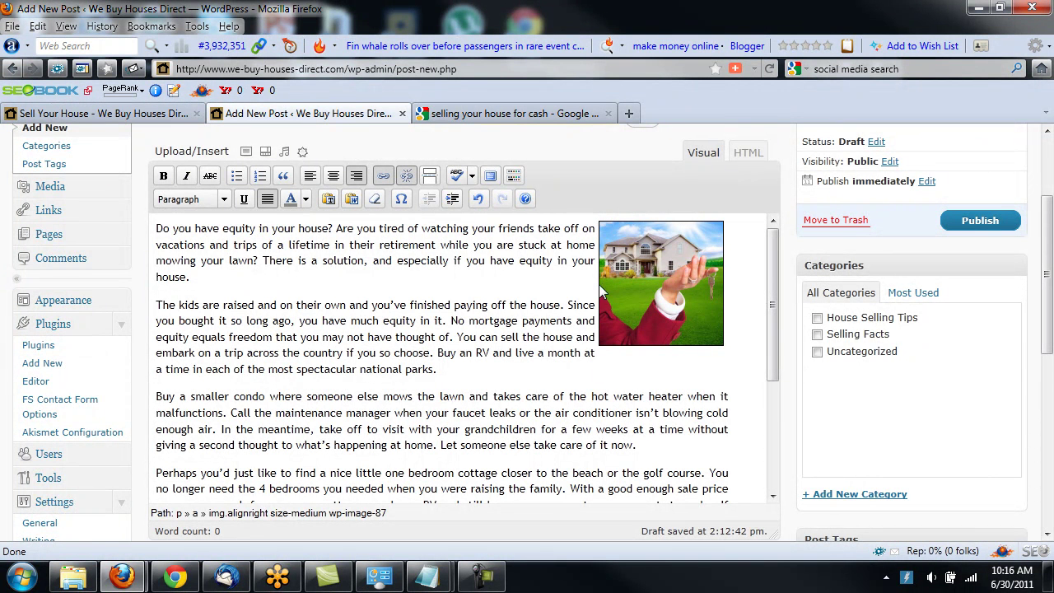
Step: Reapply the image's advanced settings with border 1 and 5 px vertical and horizontal space
click(642, 282)
click(618, 236)
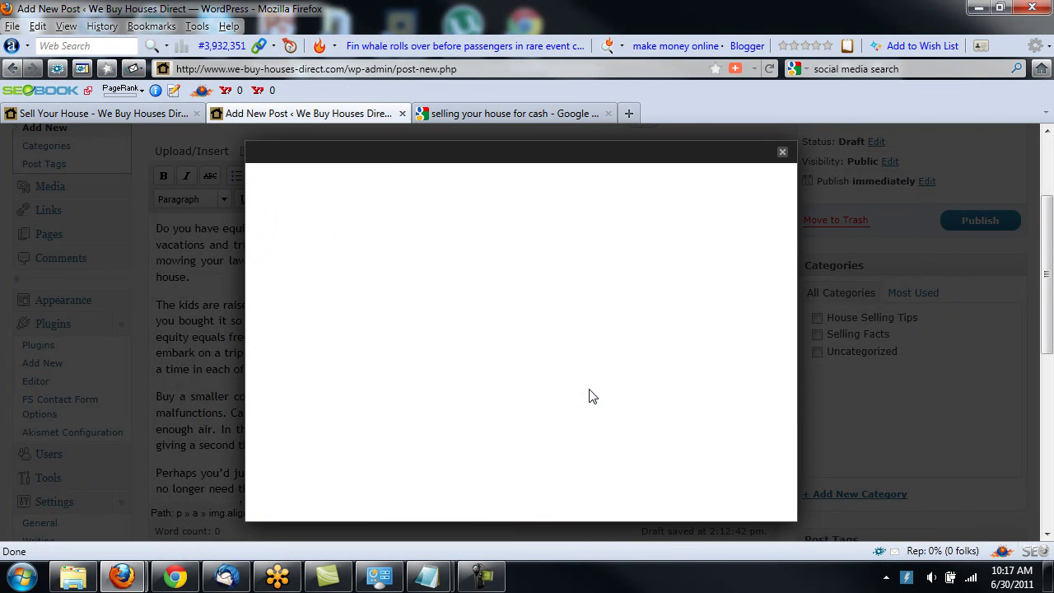
click(407, 179)
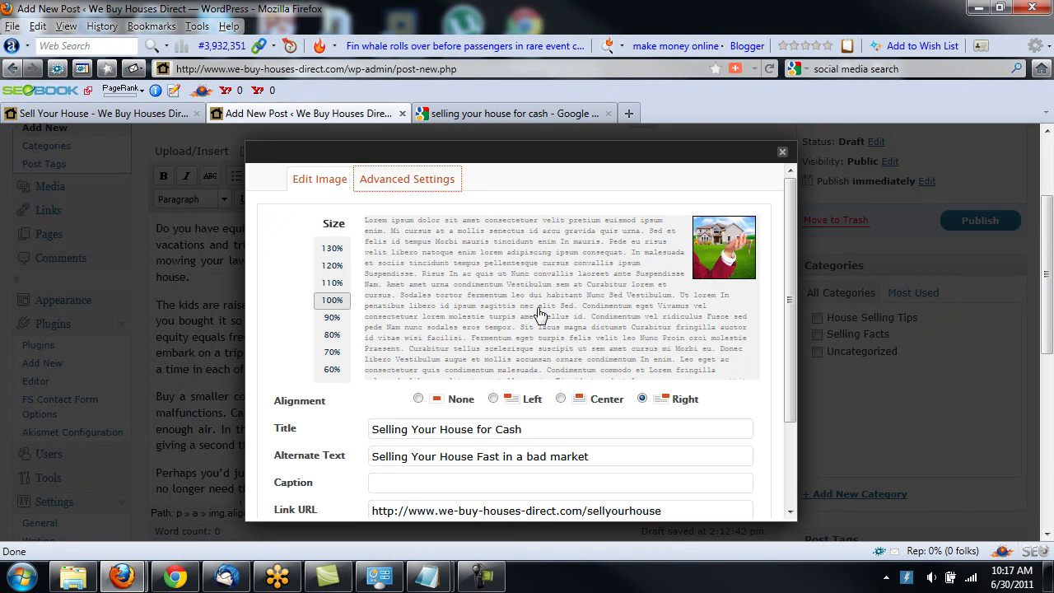
scroll(672, 412, down, 3)
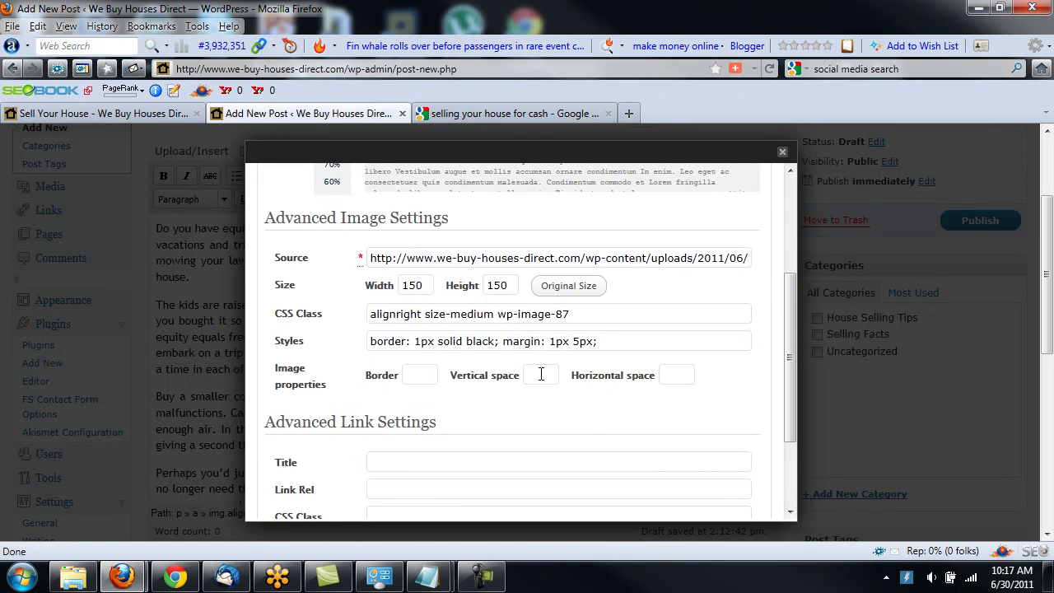
text(1)
click(540, 373)
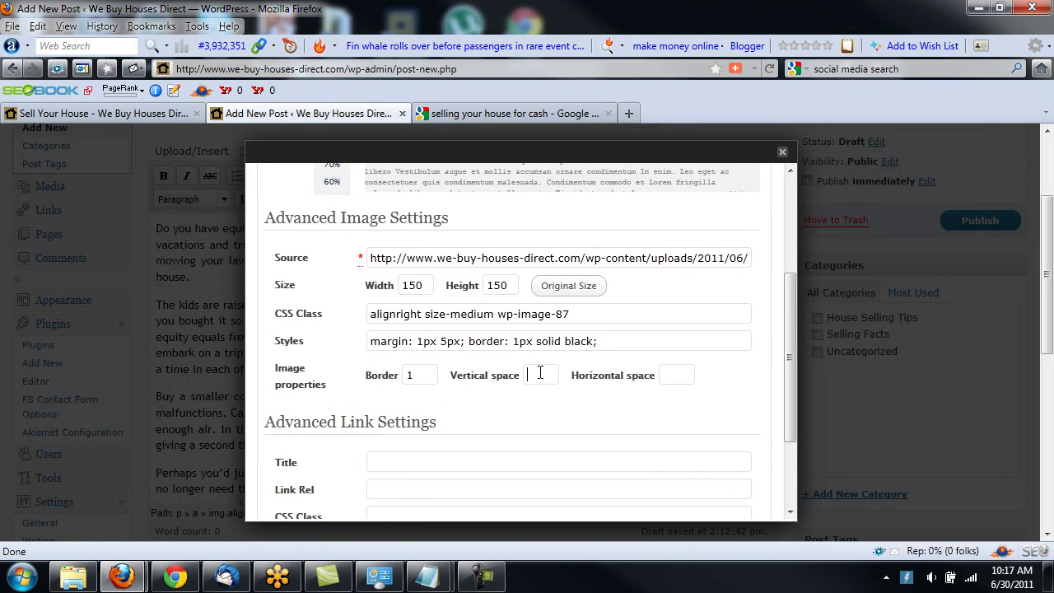
text(5)
click(684, 375)
text(5)
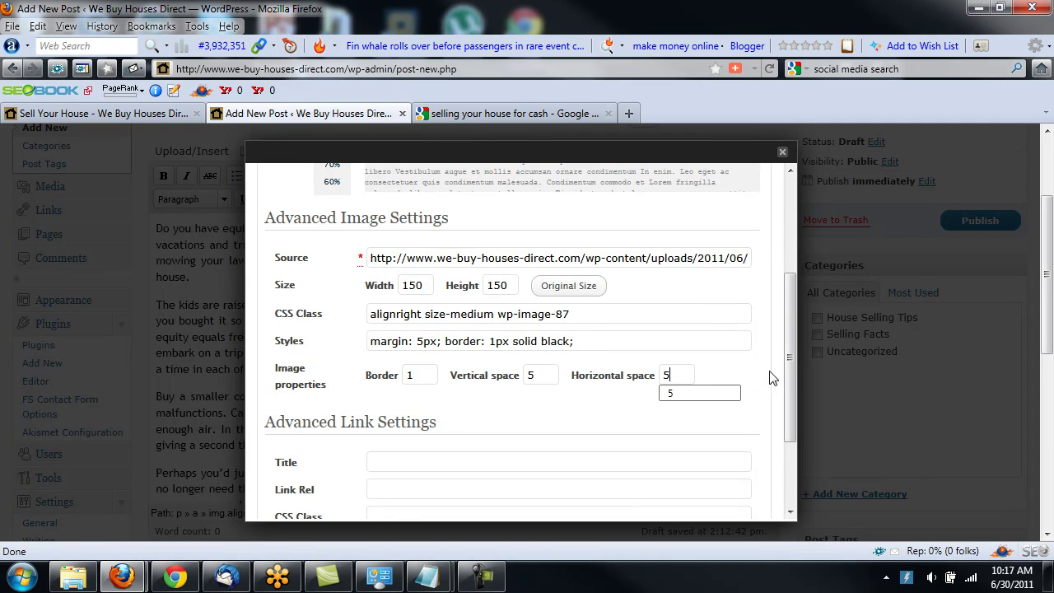
drag(795, 362, 795, 419)
click(298, 485)
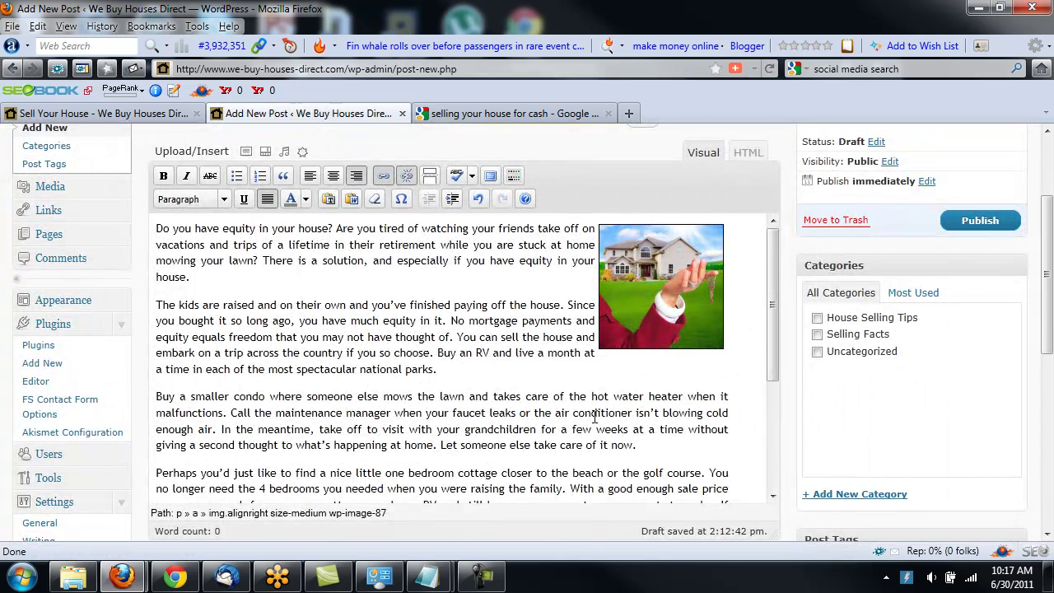
Step: Move the post's opening question out of the first paragraph onto its own first line
click(554, 310)
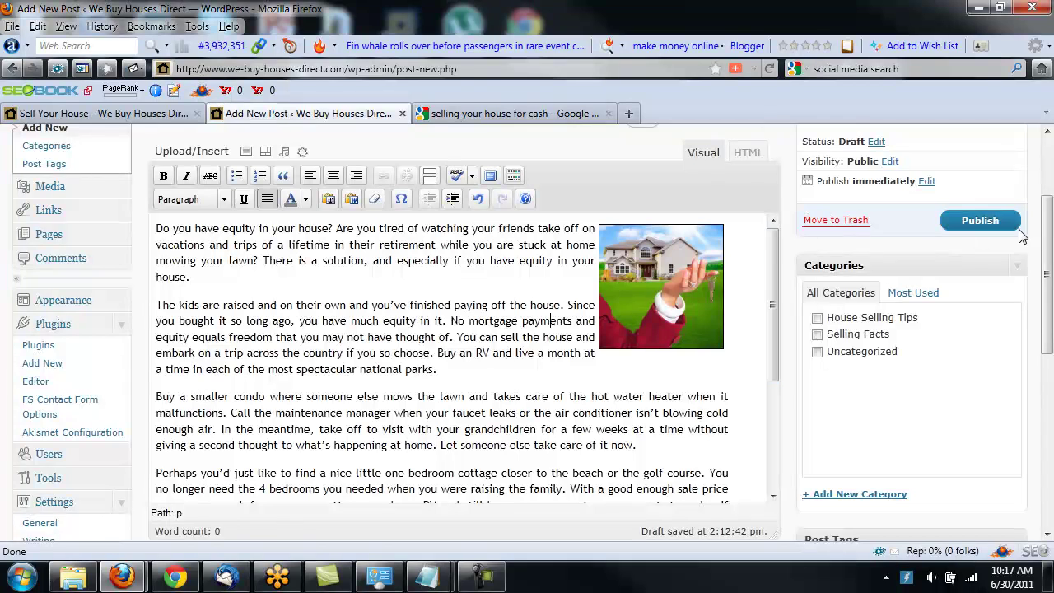
scroll(1030, 247, up, 3)
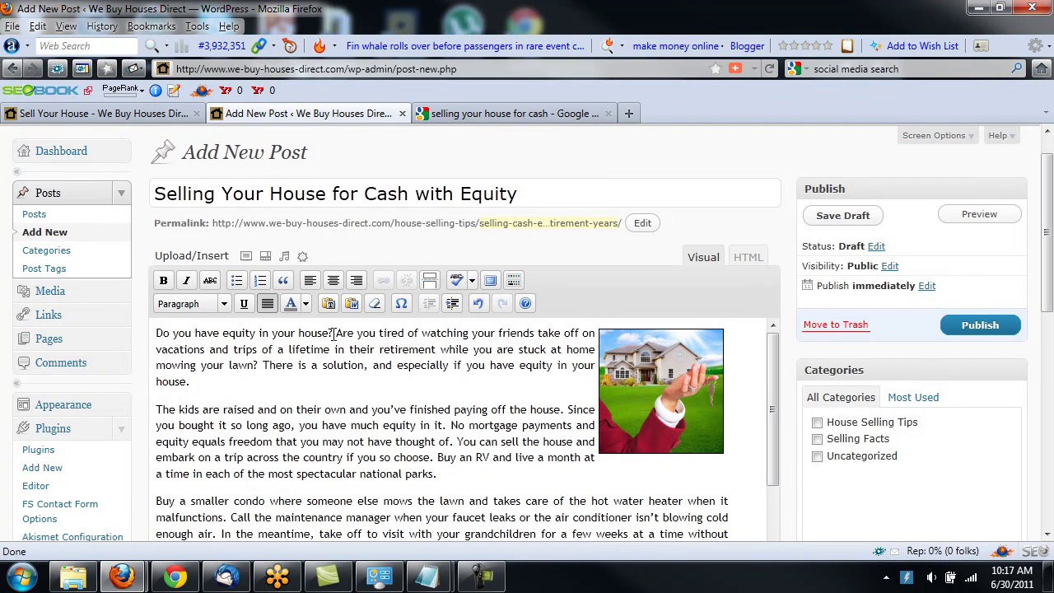
drag(333, 333, 120, 337)
key(ctrl+c)
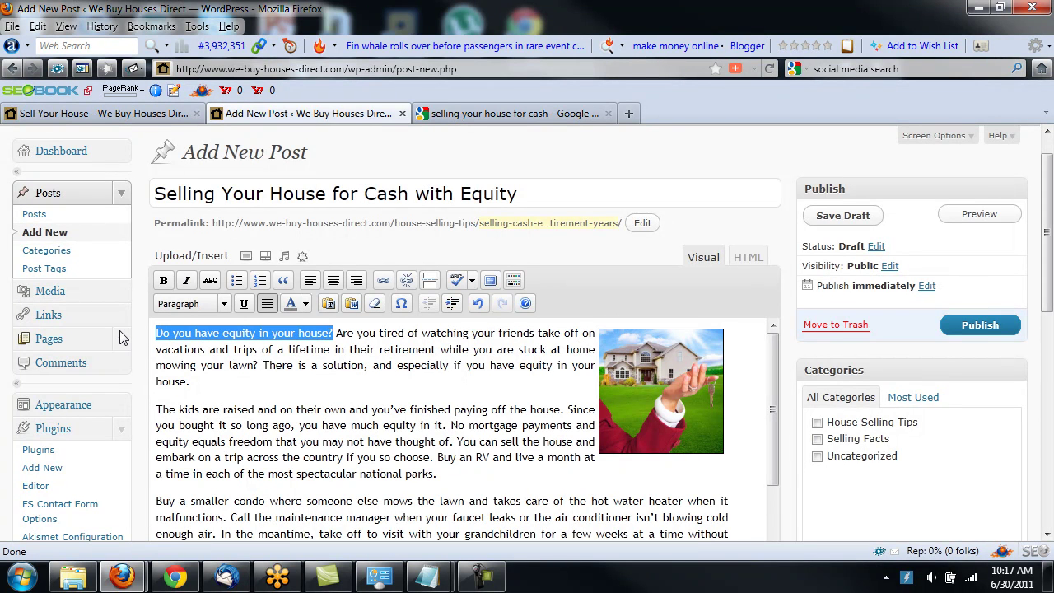
key(Delete)
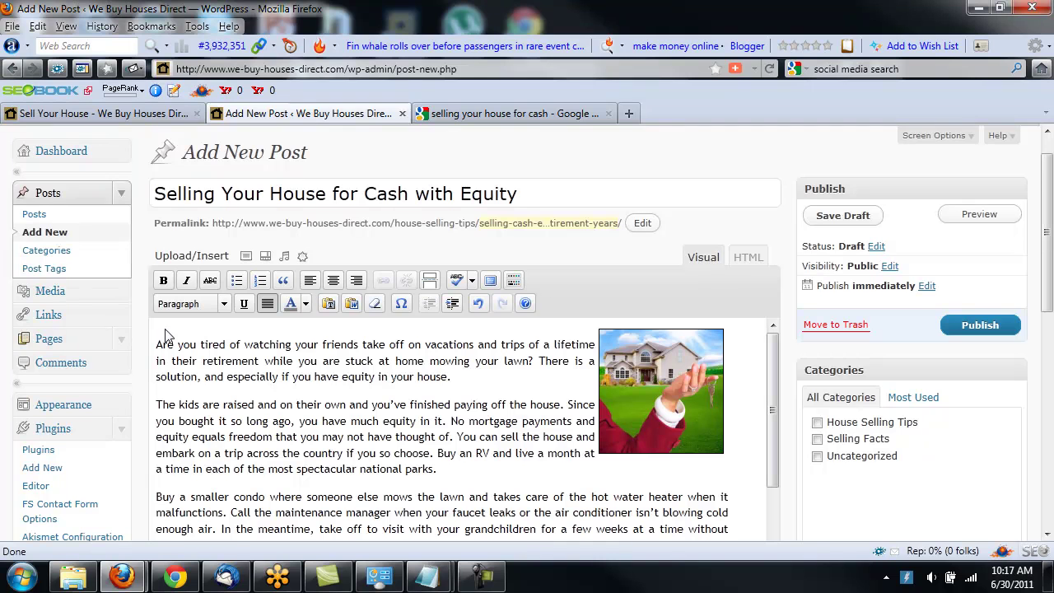
click(168, 345)
key(Return)
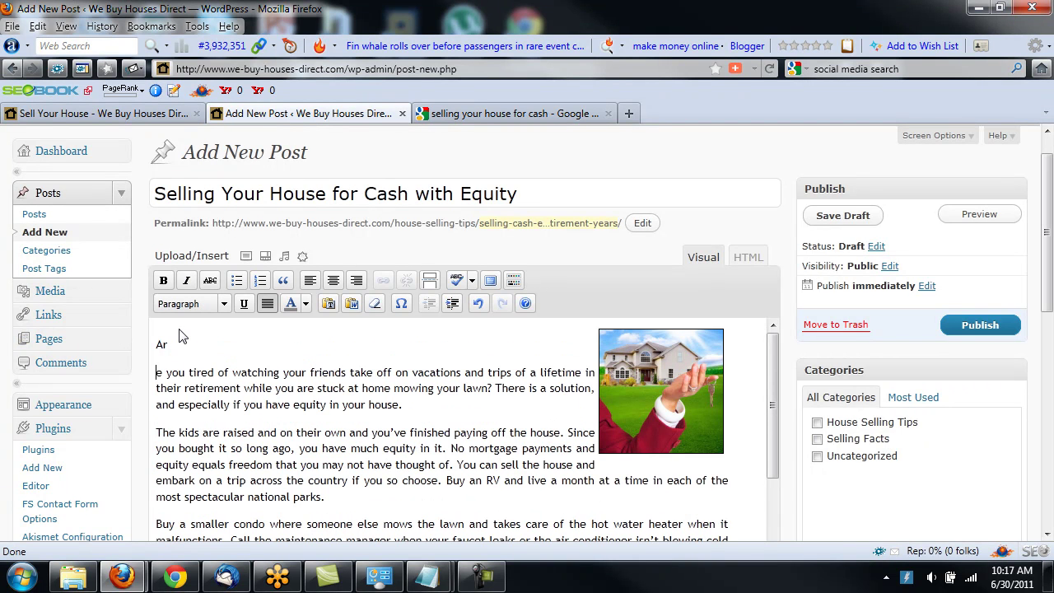
key(ctrl+z)
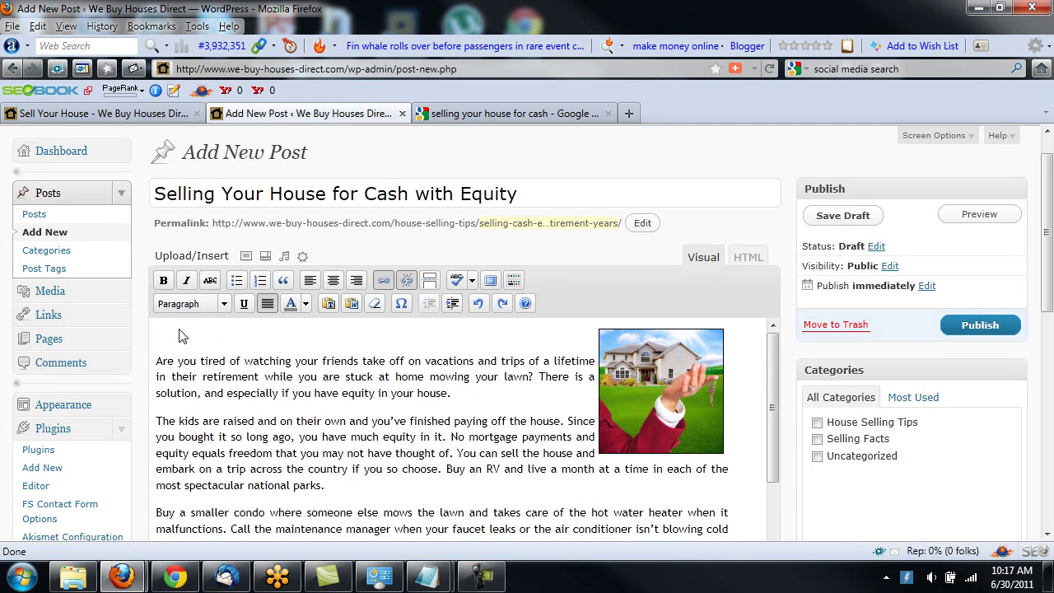
key(ctrl+v)
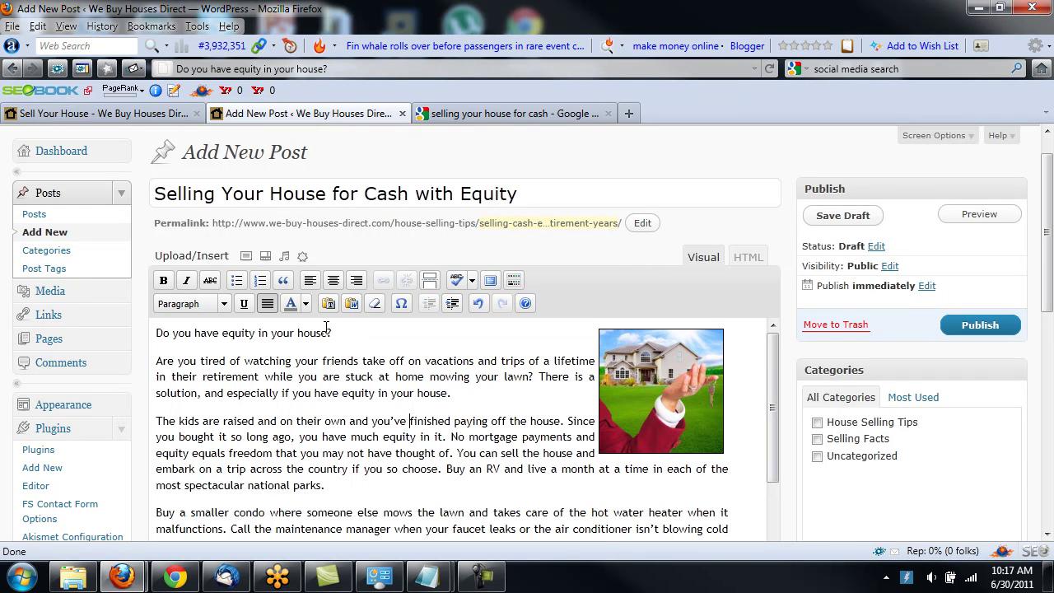
Step: Format that line as Heading 3 and capitalise it to 'Do You Have Equity in Your house?'
drag(359, 339, 158, 335)
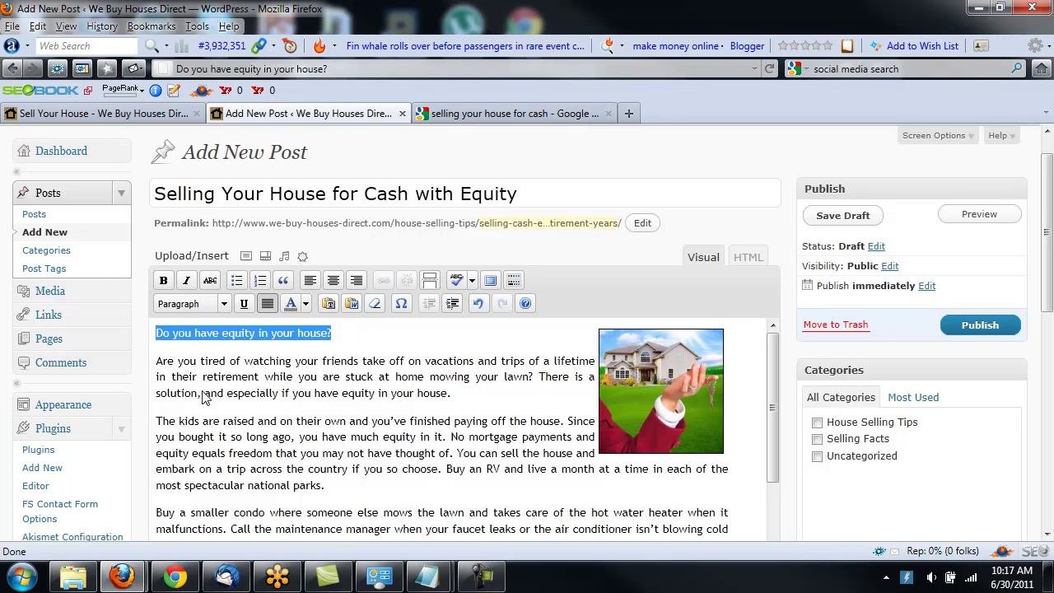
click(223, 303)
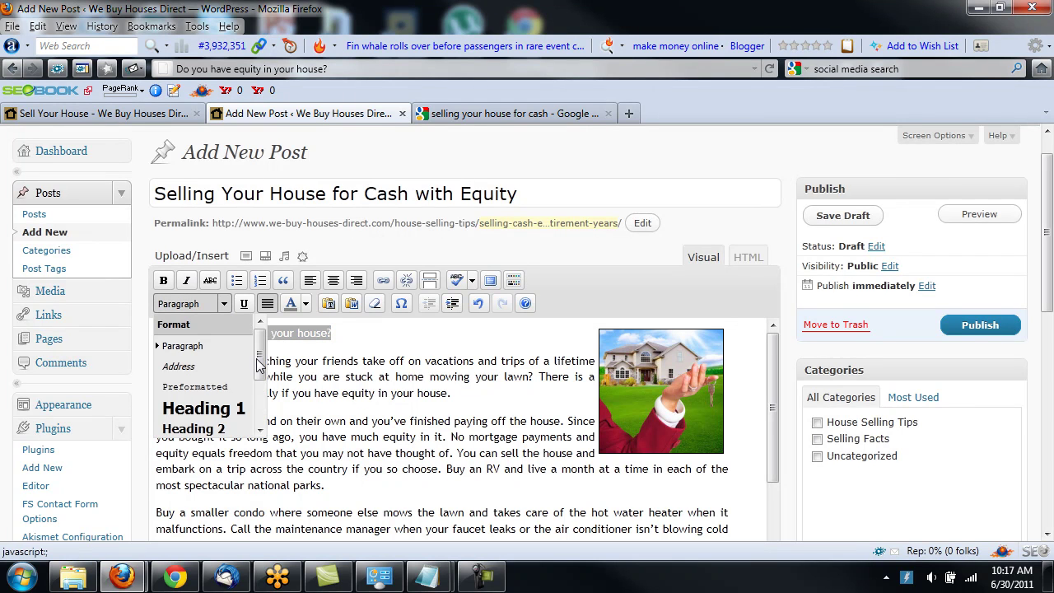
scroll(258, 365, down, 2)
click(205, 380)
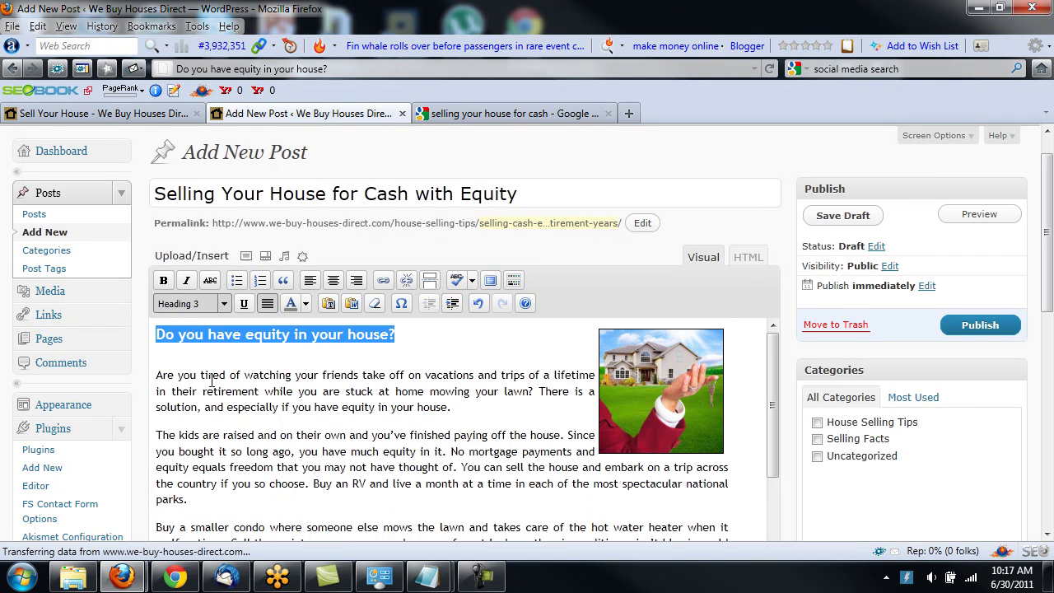
drag(179, 335, 361, 334)
text(Y)
text(H)
text(E)
text(Y)
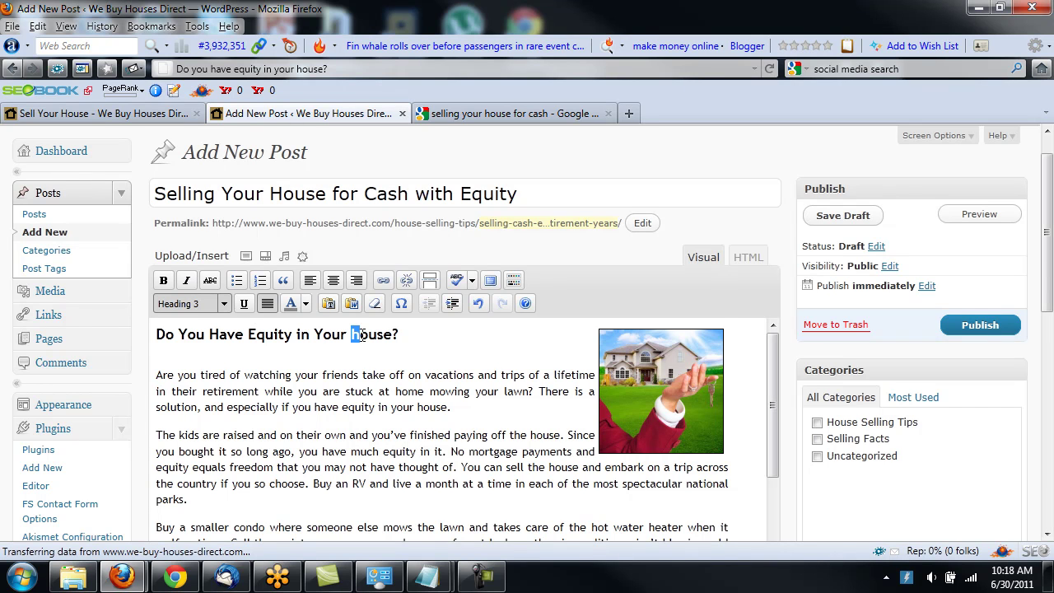
text(H)
drag(772, 346, 763, 490)
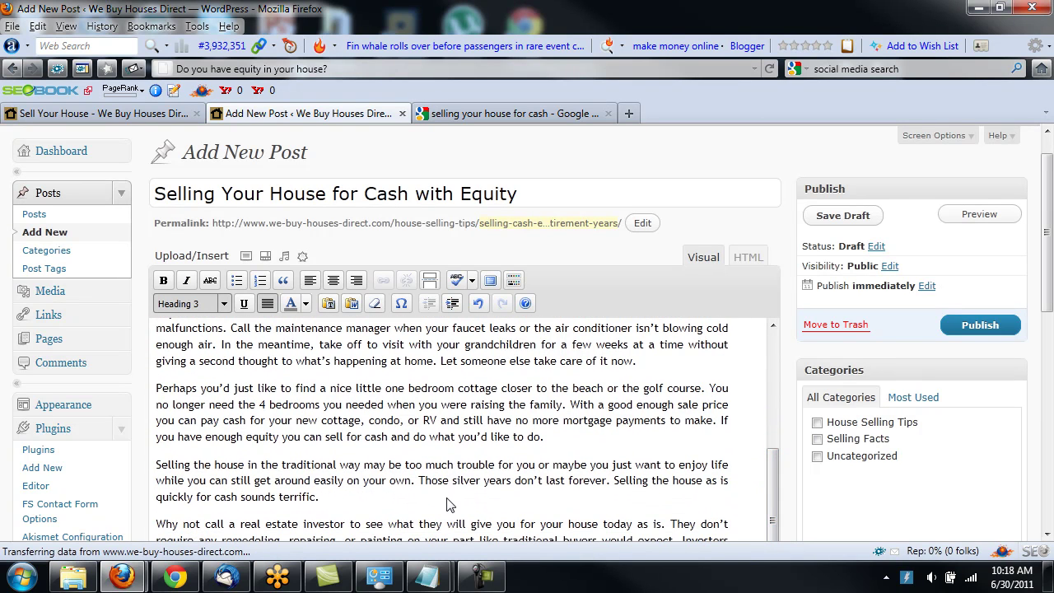
Step: Paste 'Selling the House in the traditional way' on a new line above its paragraph, capitalising House
drag(360, 466, 153, 466)
key(ctrl+c)
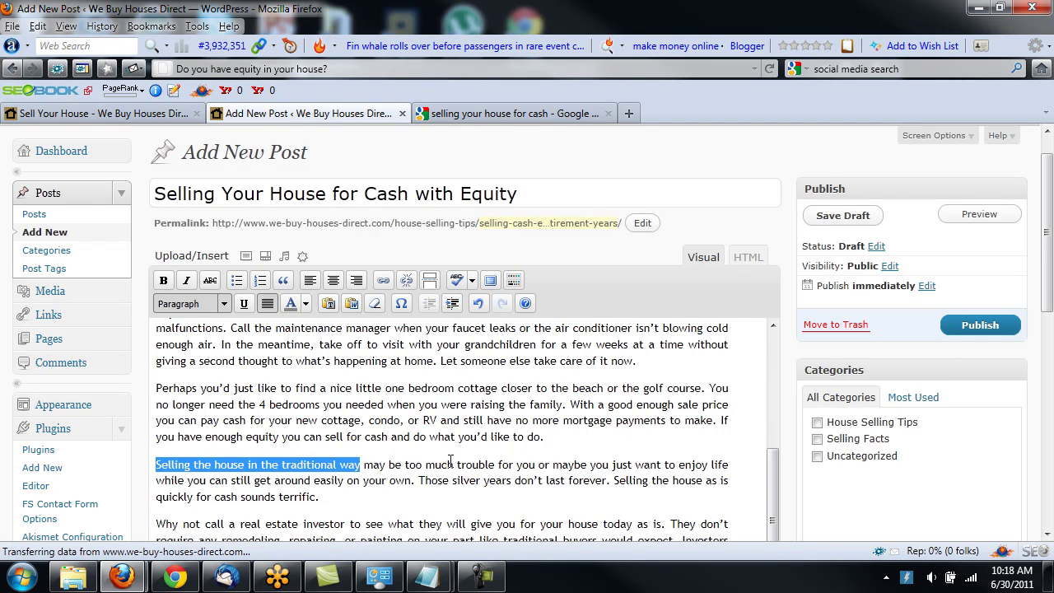
click(561, 448)
key(Return)
key(ctrl+v)
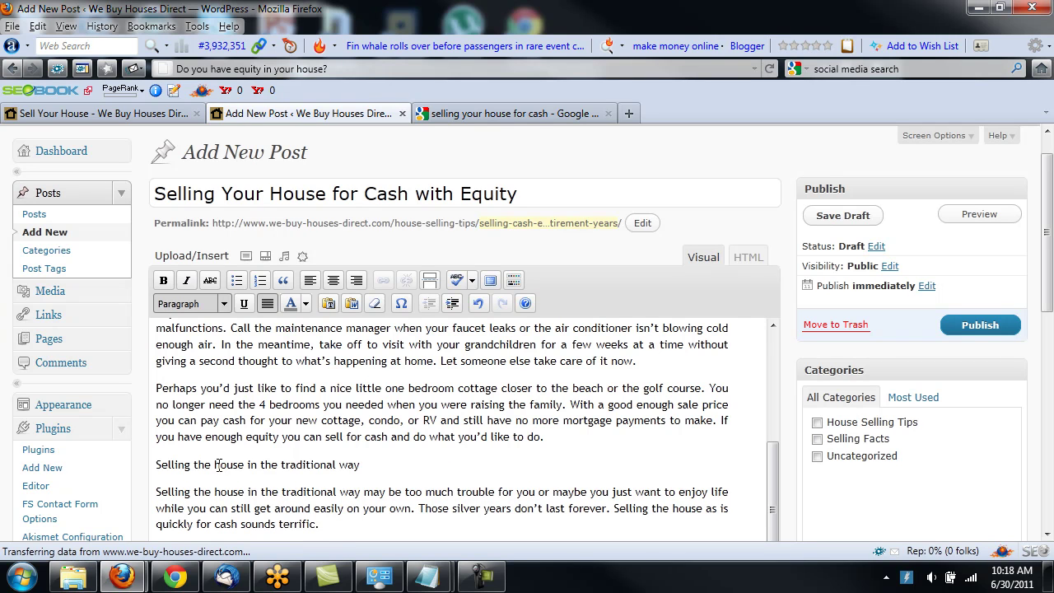
drag(214, 465, 223, 465)
text(H)
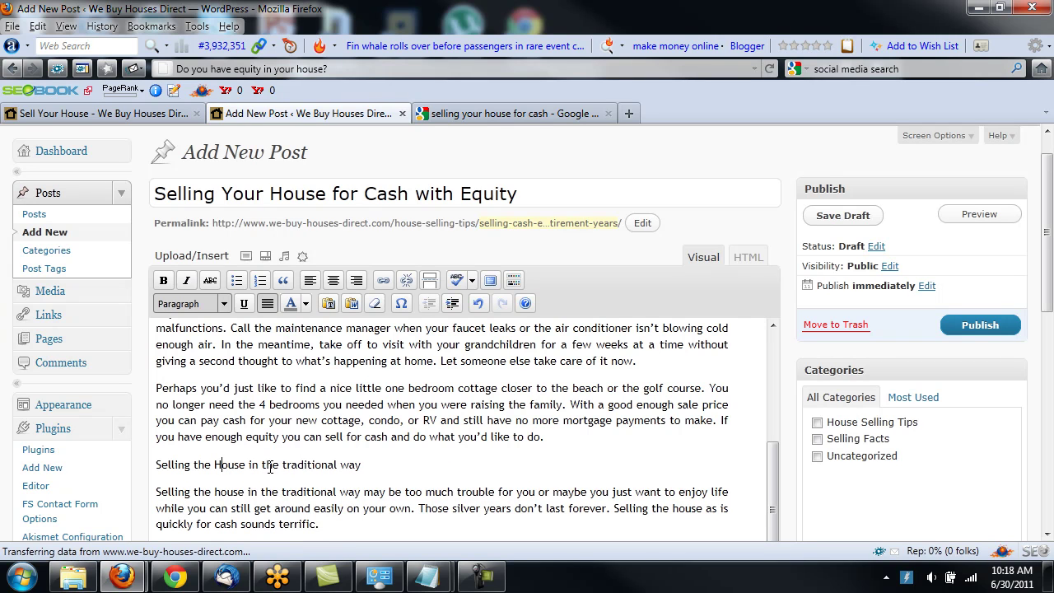
text(T)
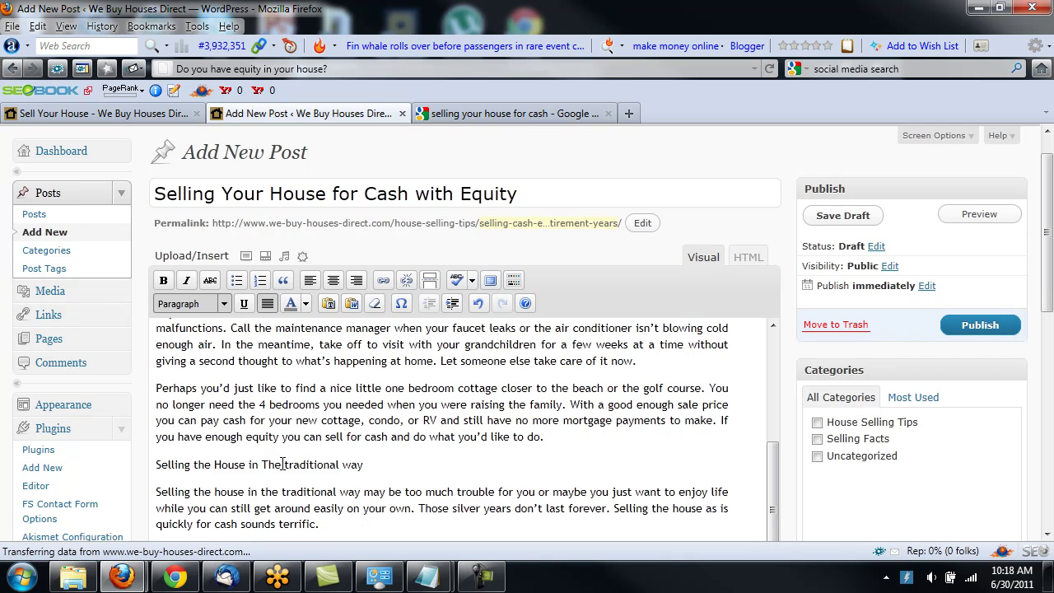
text(t)
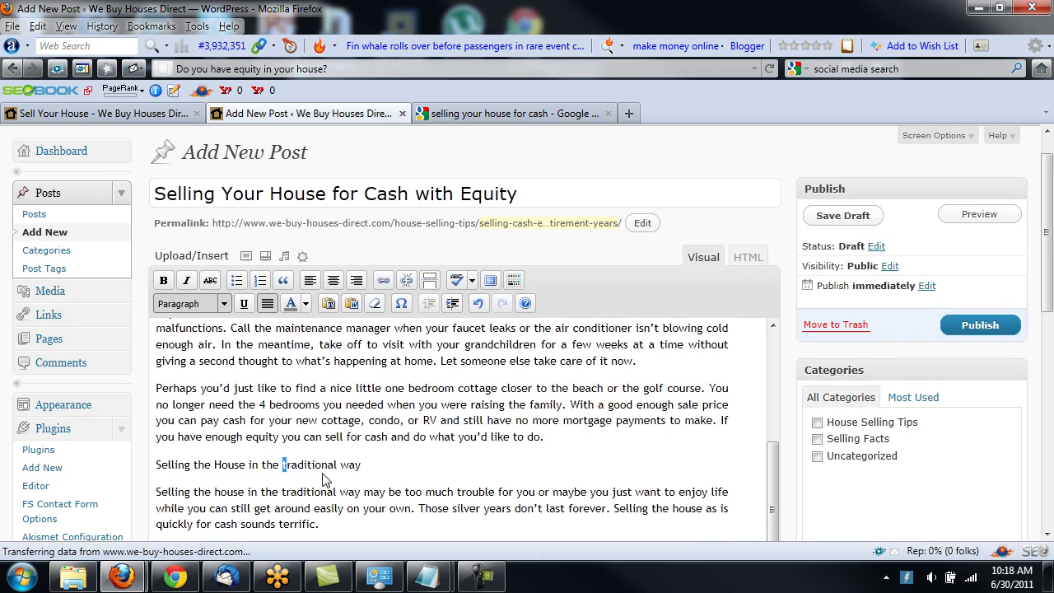
text(T)
text(W)
Step: Format the 'Selling the House in the Traditional Way' line as Heading 3 from the Format dropdown
drag(384, 469, 139, 465)
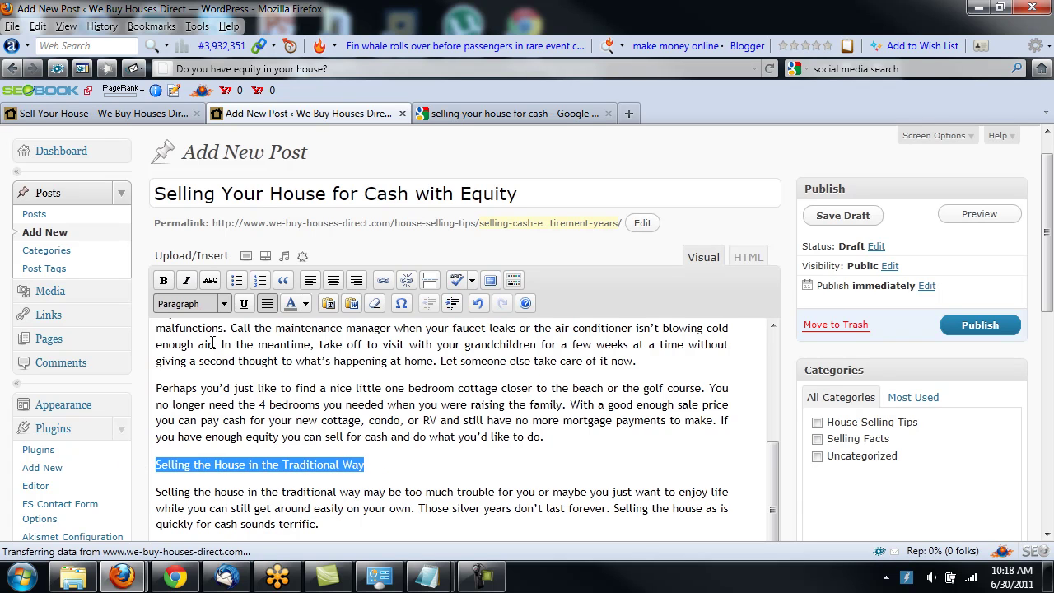
click(223, 304)
scroll(221, 384, down, 2)
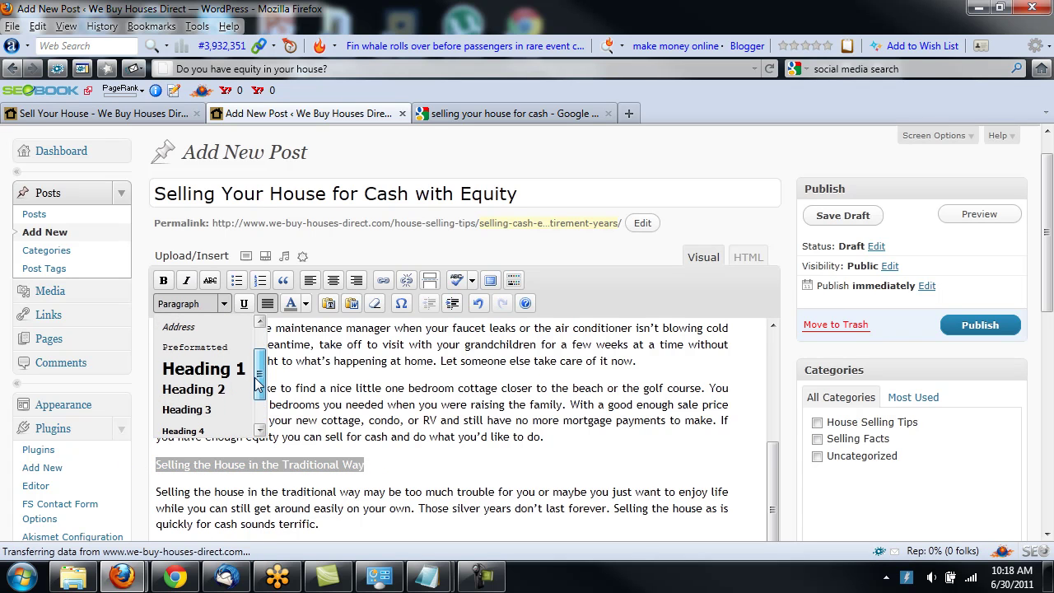
click(194, 406)
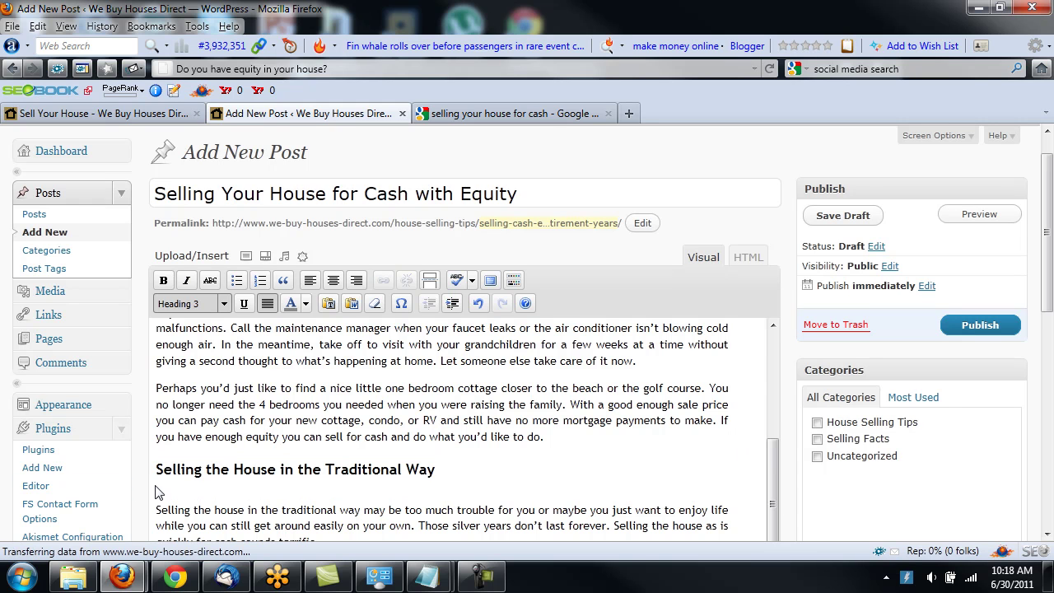
drag(157, 464, 485, 474)
click(484, 474)
scroll(772, 517, down, 1)
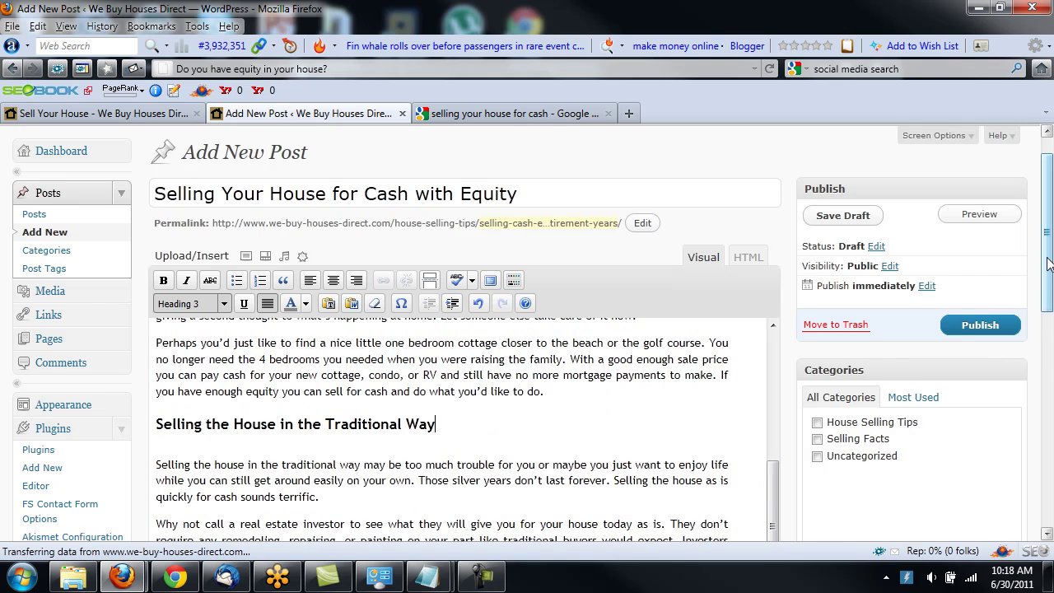
scroll(795, 358, down, 3)
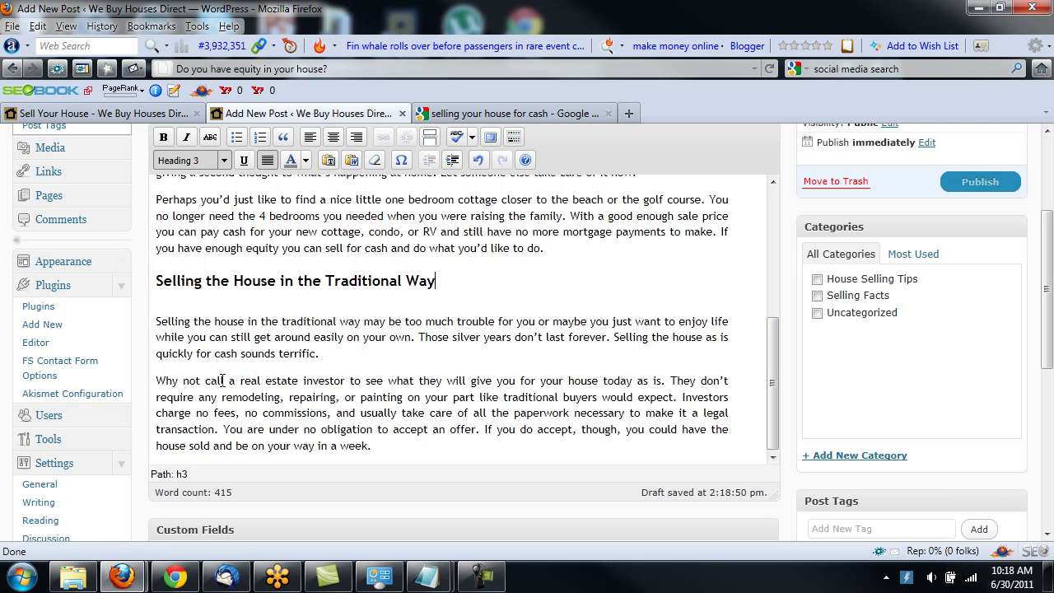
Step: Replace 'call' with 'contact', then bold the phrase 'contact a real estate investor'
drag(205, 381, 346, 380)
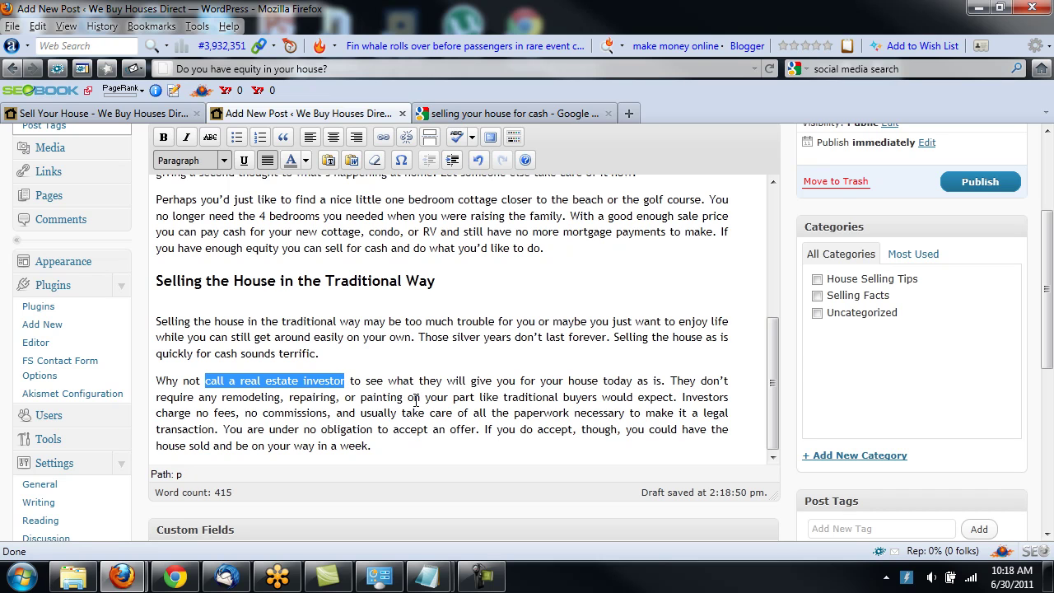
click(278, 397)
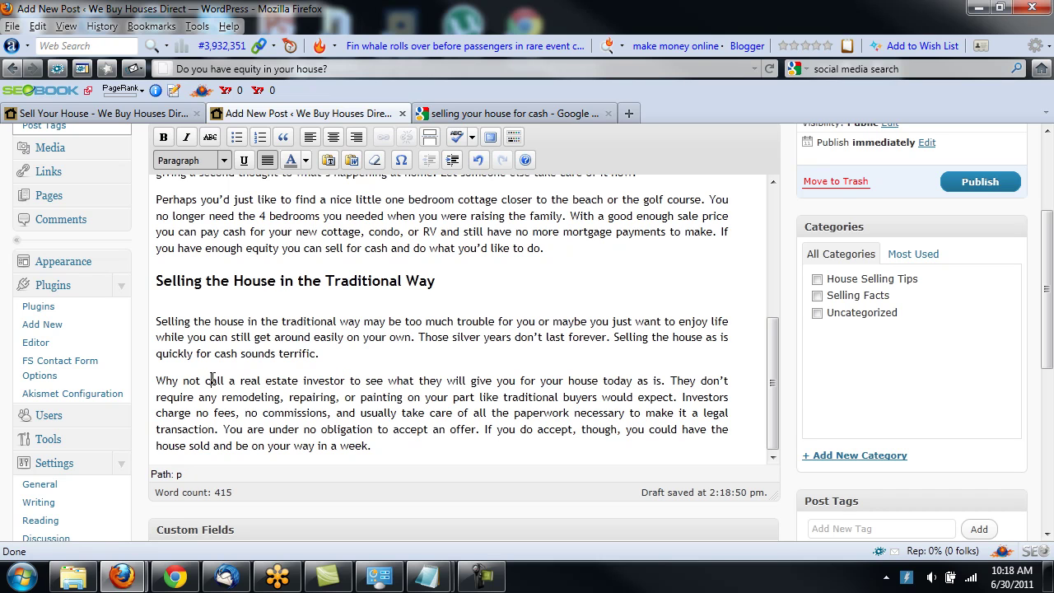
drag(226, 381, 205, 381)
text(contact)
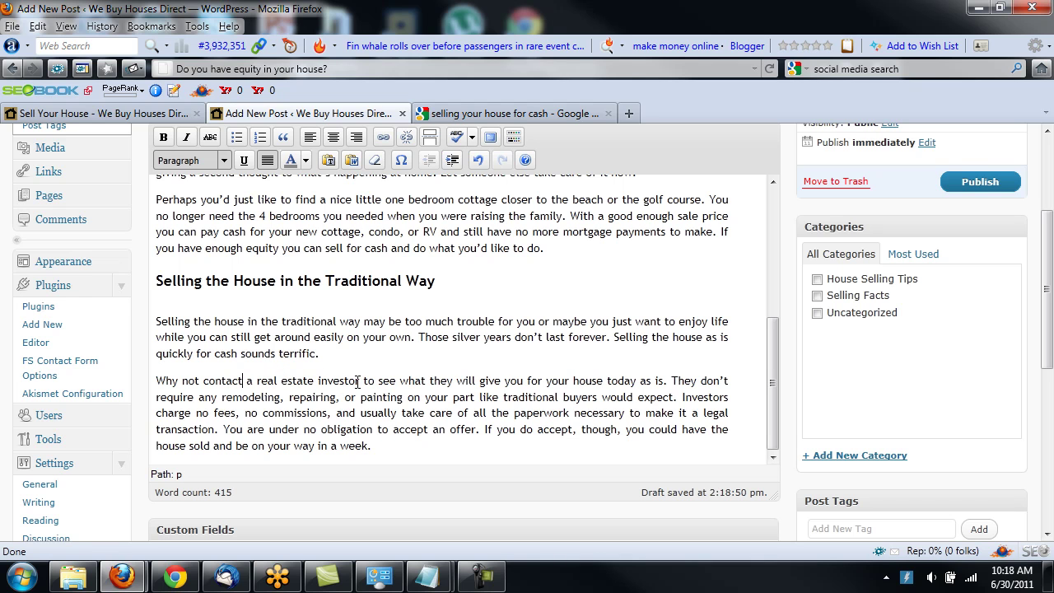
drag(360, 380, 203, 380)
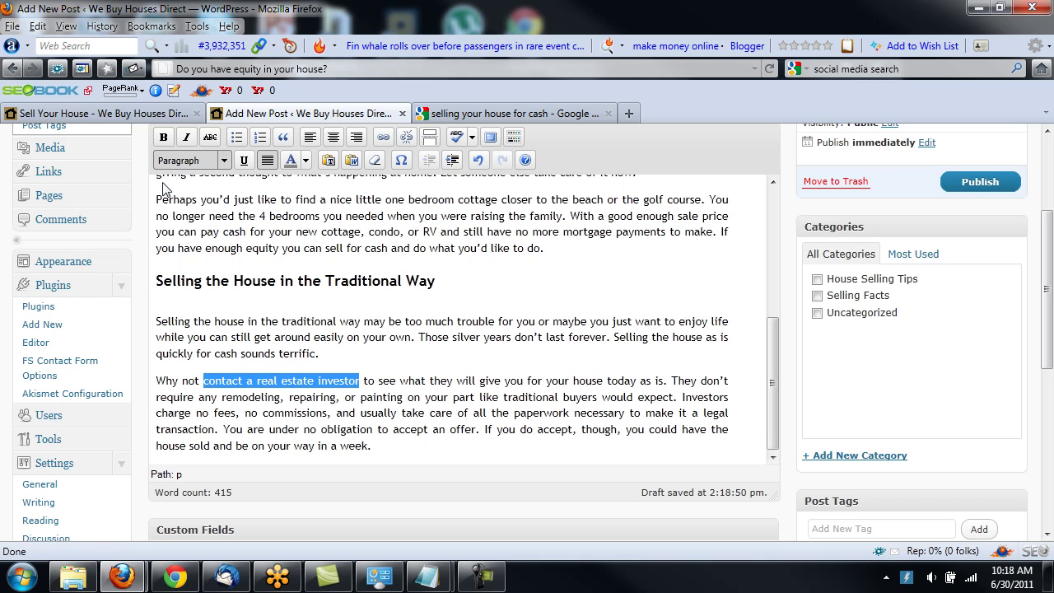
click(163, 137)
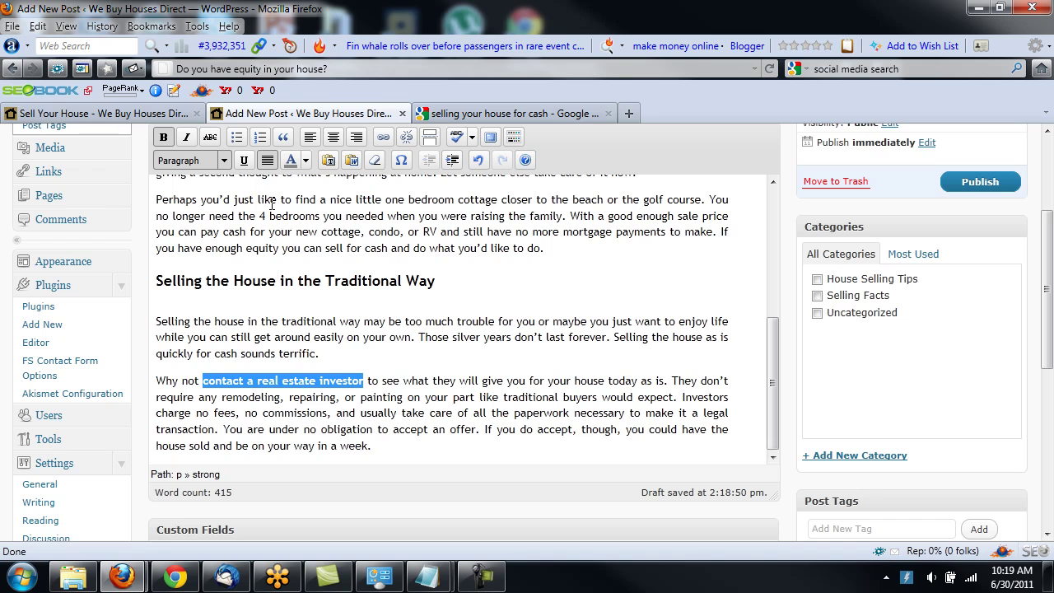
Step: Copy the Sell Your House page address from its browser tab and return to the editor
click(165, 113)
click(346, 69)
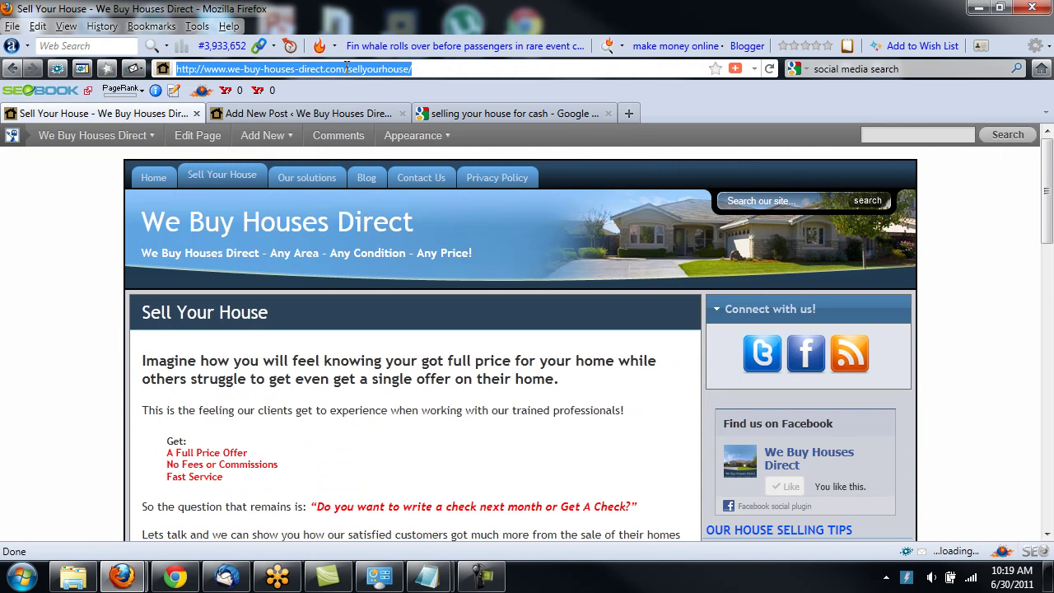
drag(452, 68, 156, 66)
key(ctrl+c)
click(259, 113)
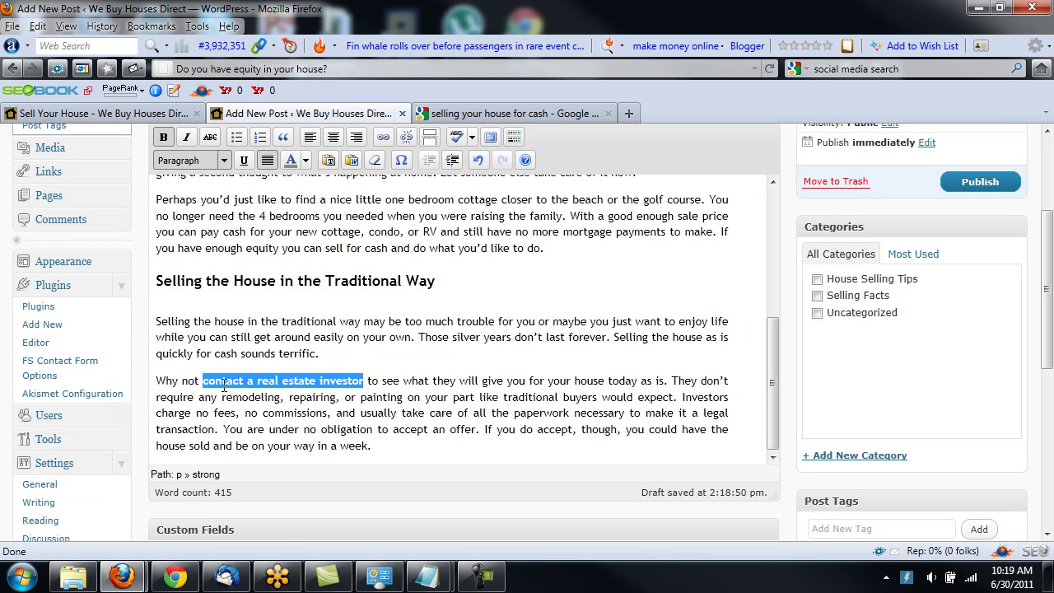
drag(203, 382, 363, 381)
click(384, 143)
key(ctrl+v)
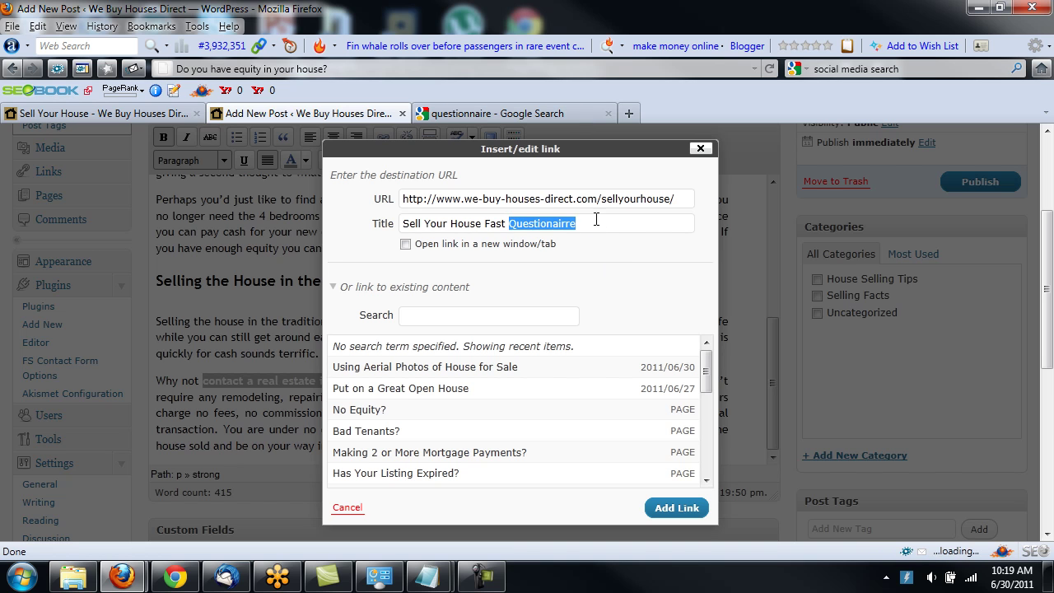
drag(595, 223, 525, 220)
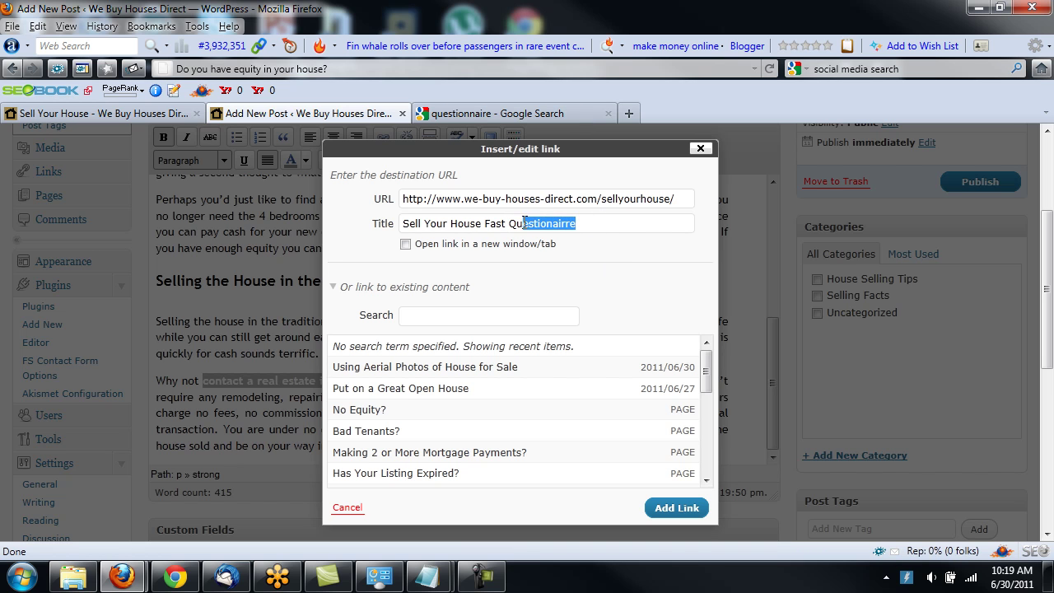
text(uestionnaire)
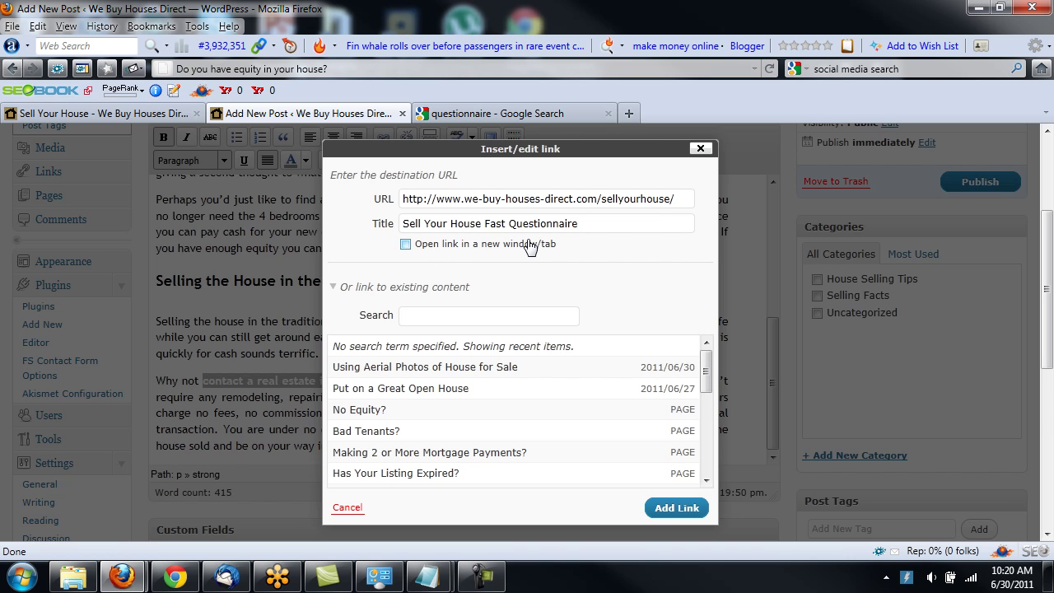
drag(594, 222, 390, 216)
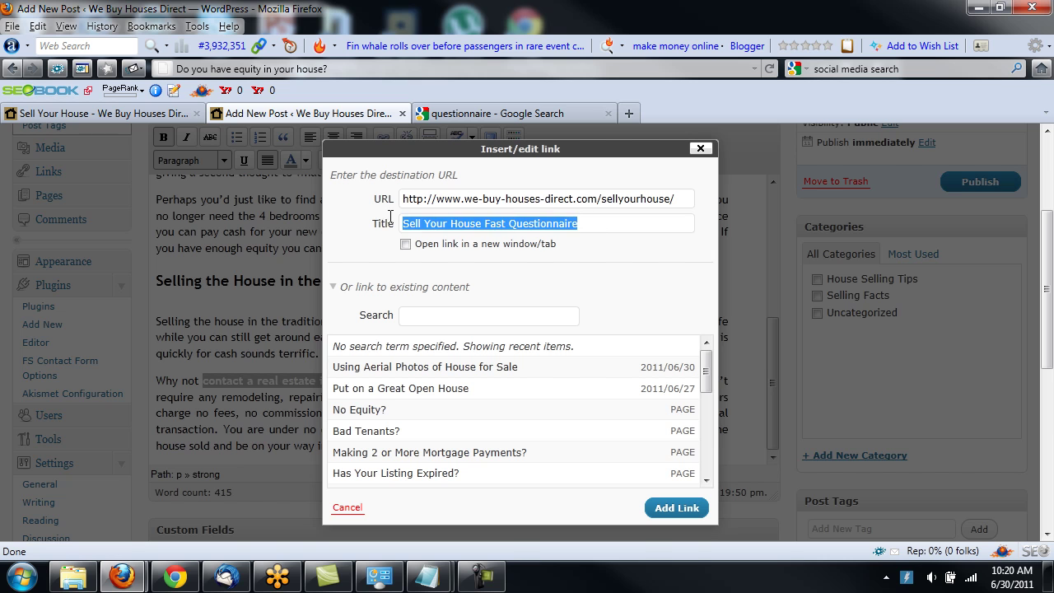
click(347, 222)
click(677, 508)
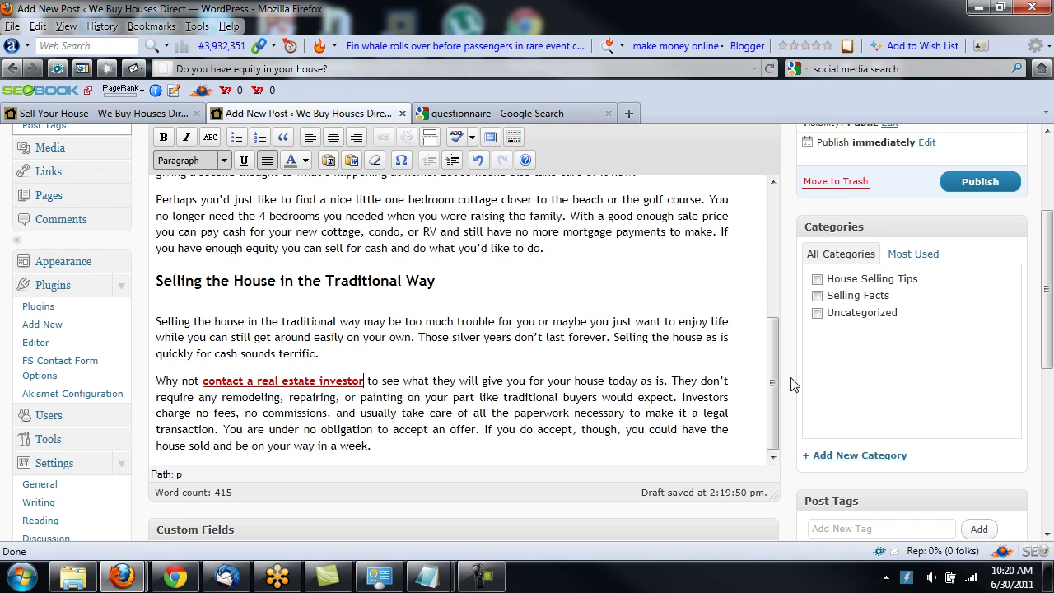
Step: Add the tag 'selling house for cash' in the Post Tags box
drag(1047, 262, 1046, 206)
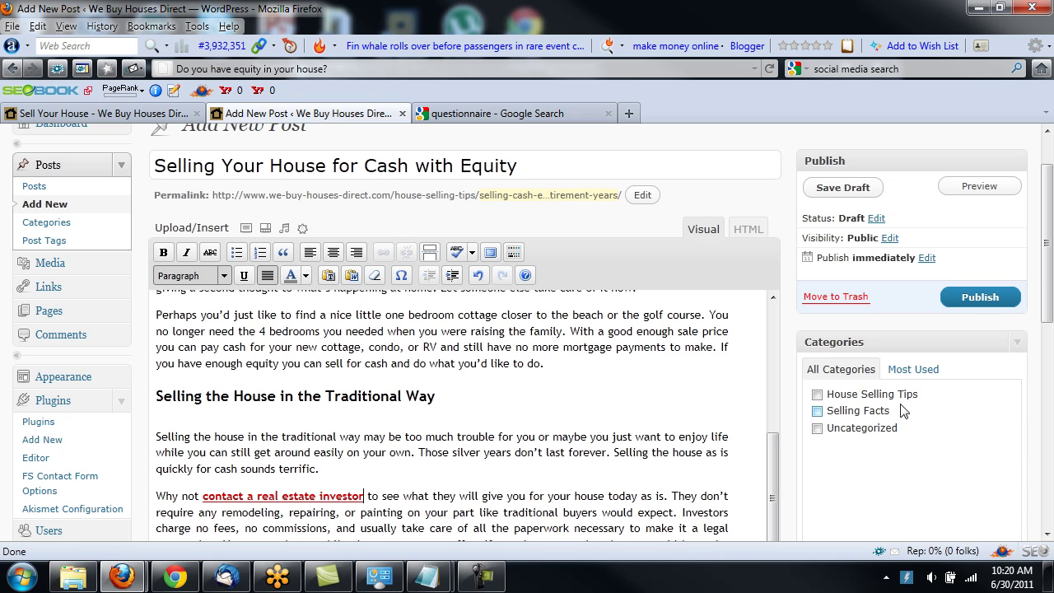
drag(921, 396, 826, 398)
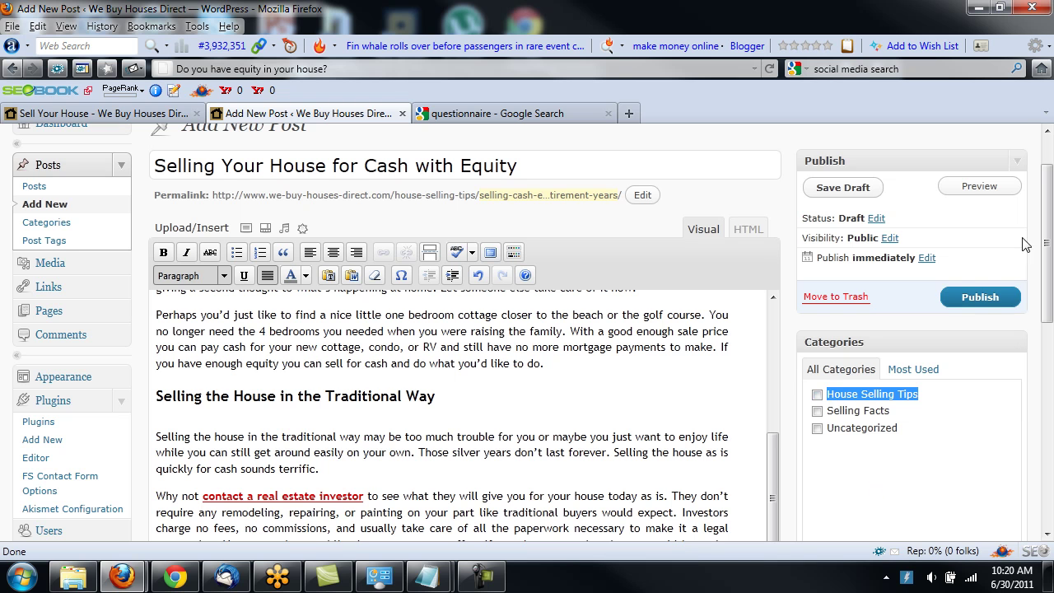
drag(1046, 234, 1046, 357)
click(890, 349)
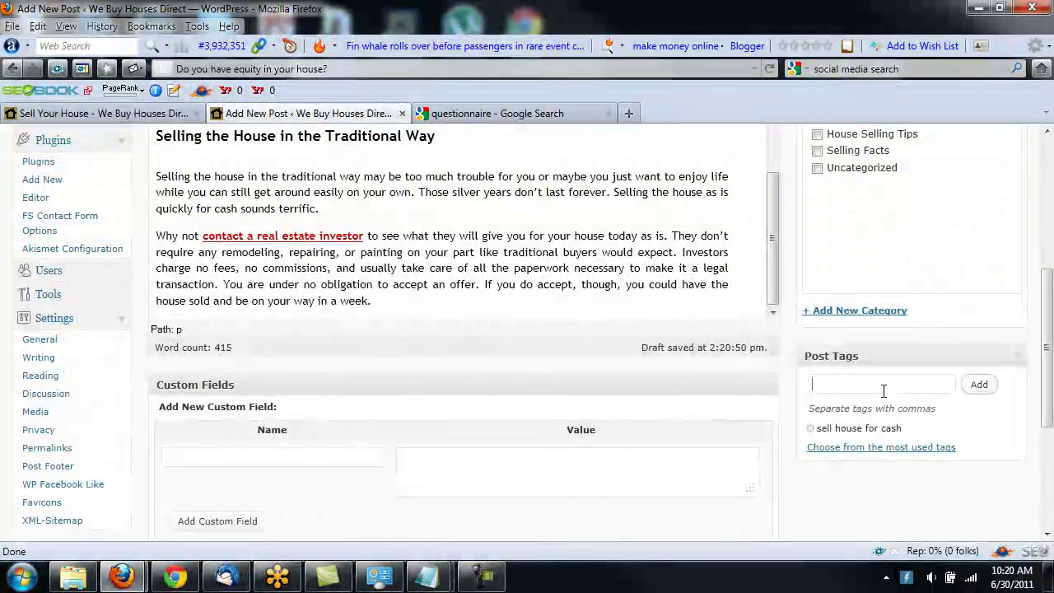
text(s)
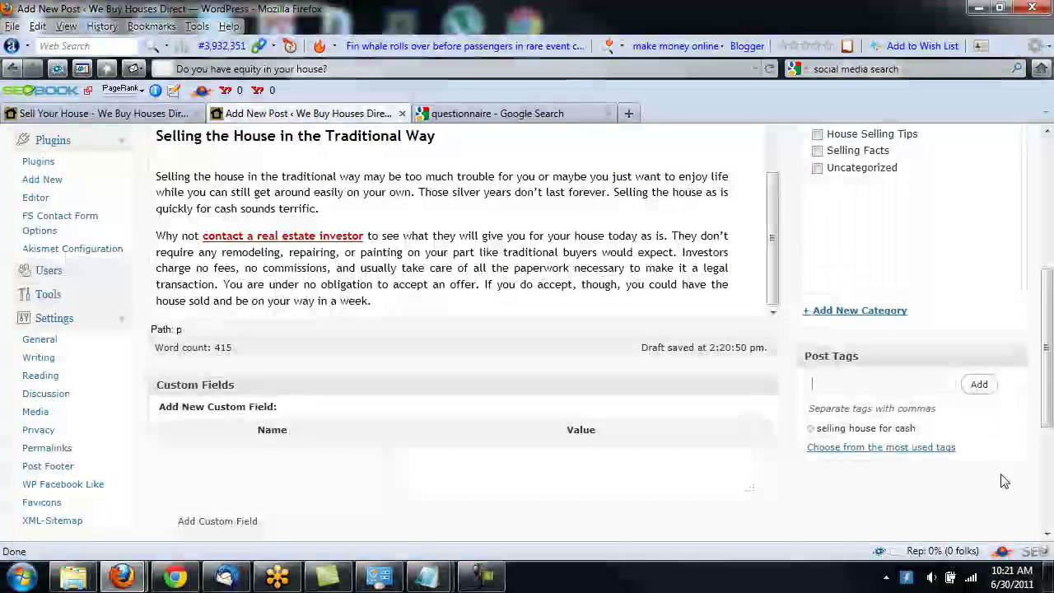
click(828, 447)
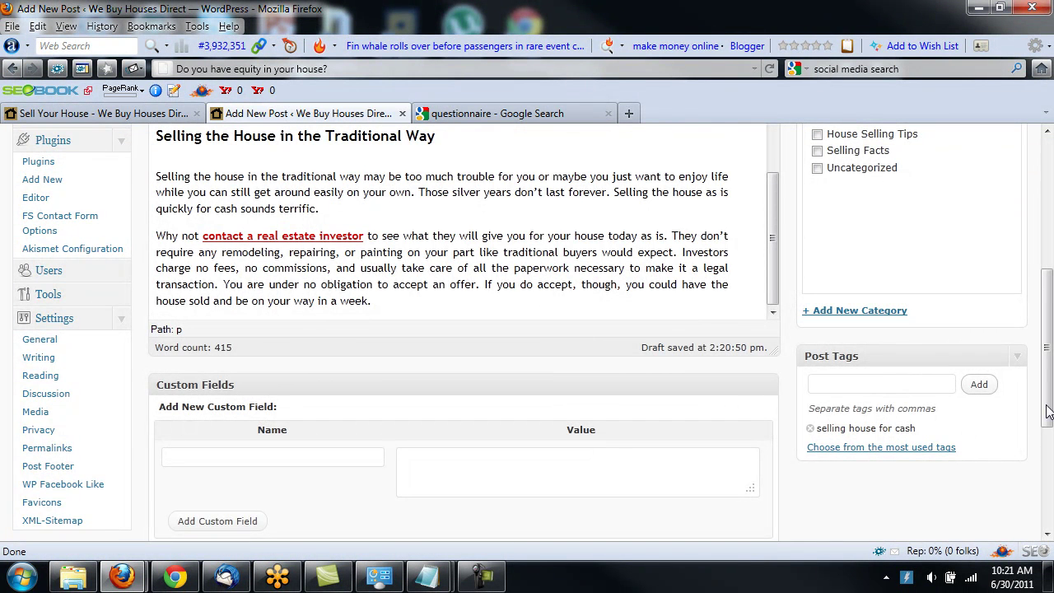
drag(1049, 422, 1048, 361)
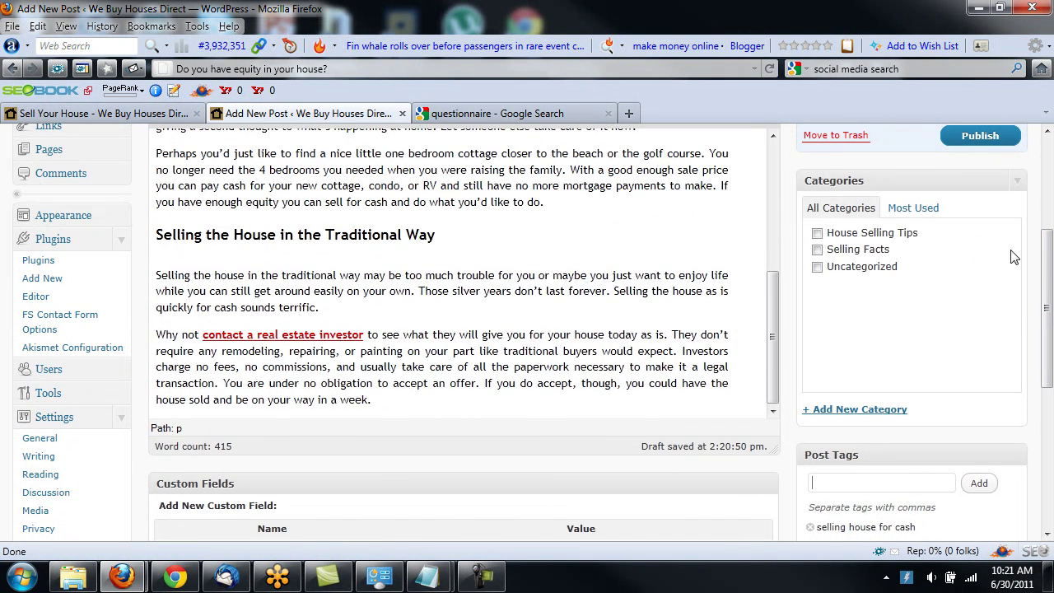
Step: Publish the post and view its live page in the new browser tab
click(982, 136)
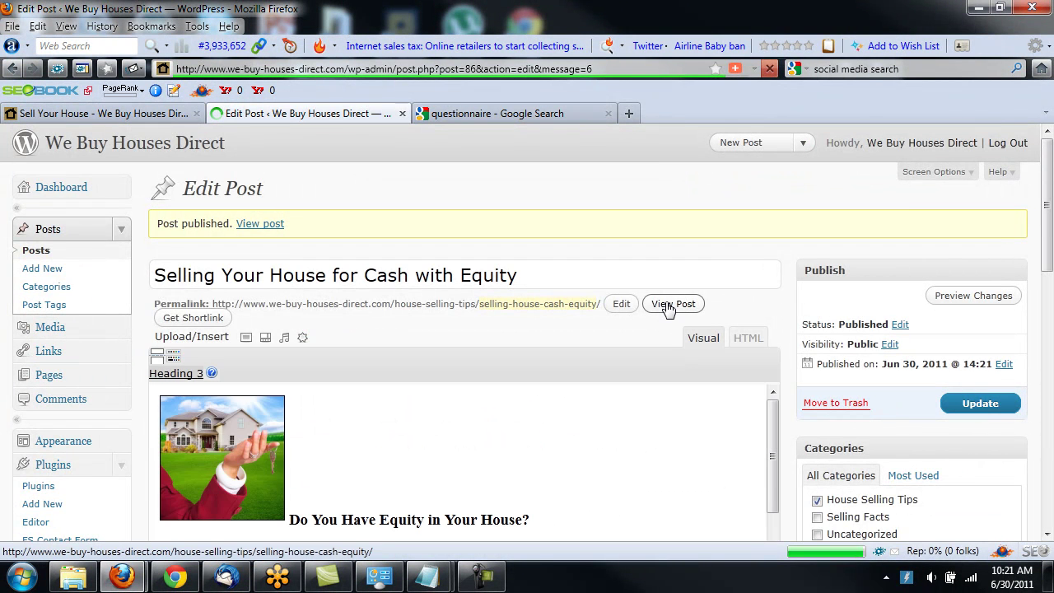
click(669, 307)
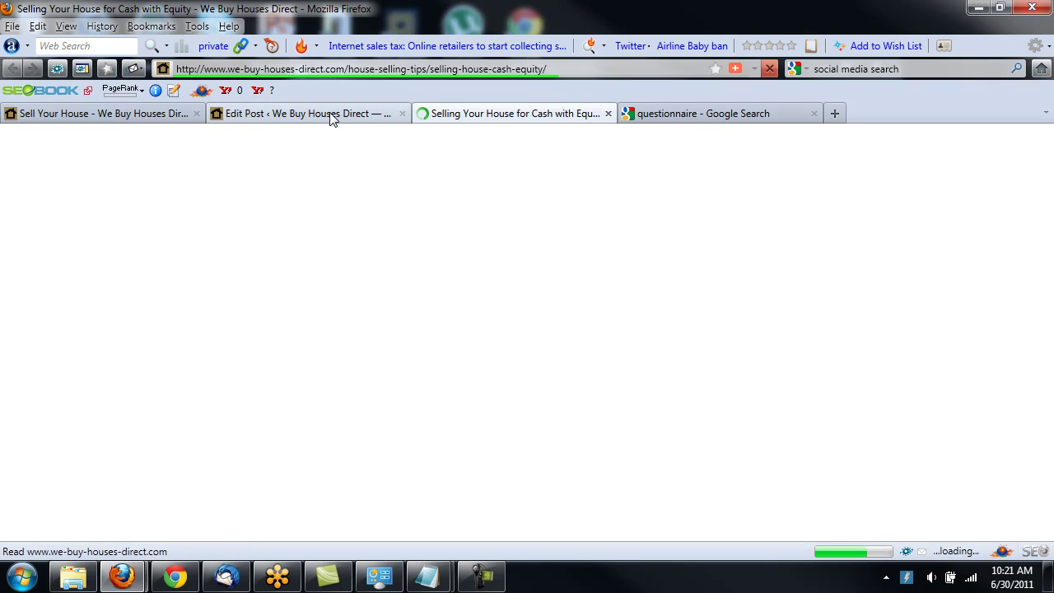
key(ctrl+shift+Tab)
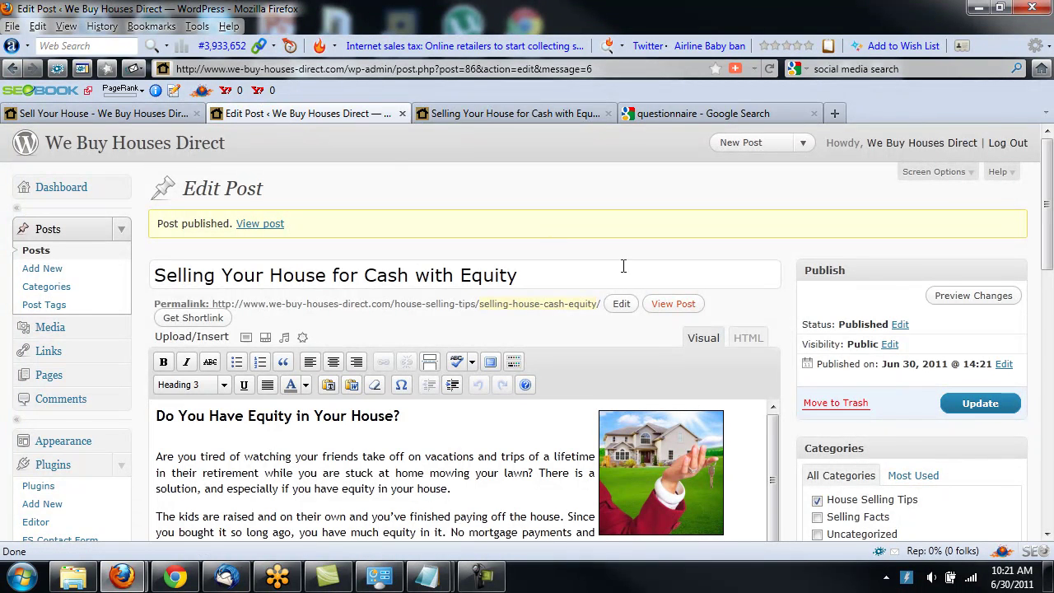
click(674, 303)
click(499, 113)
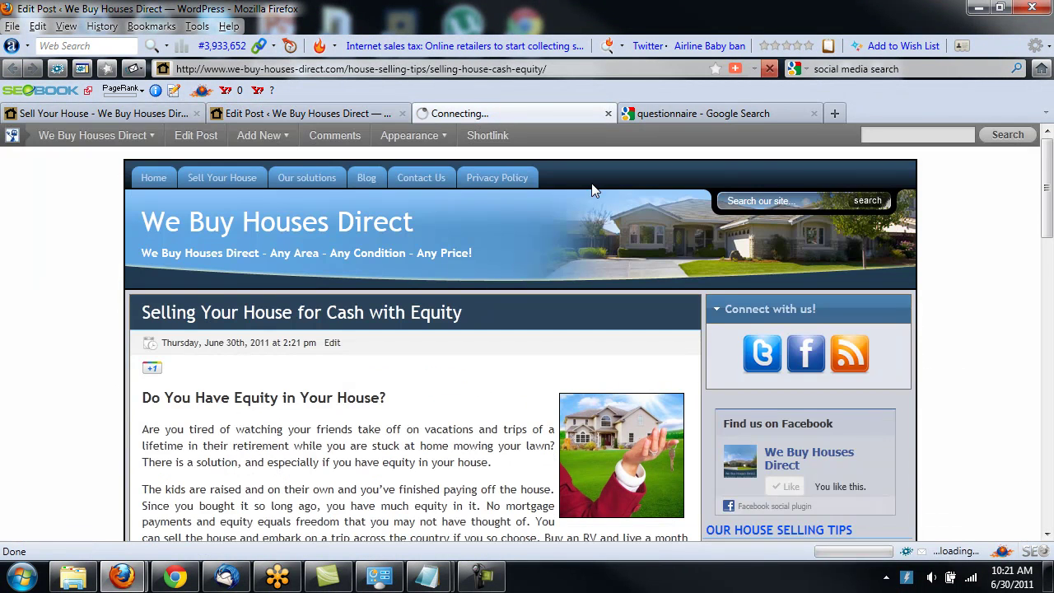
drag(1043, 168, 1042, 206)
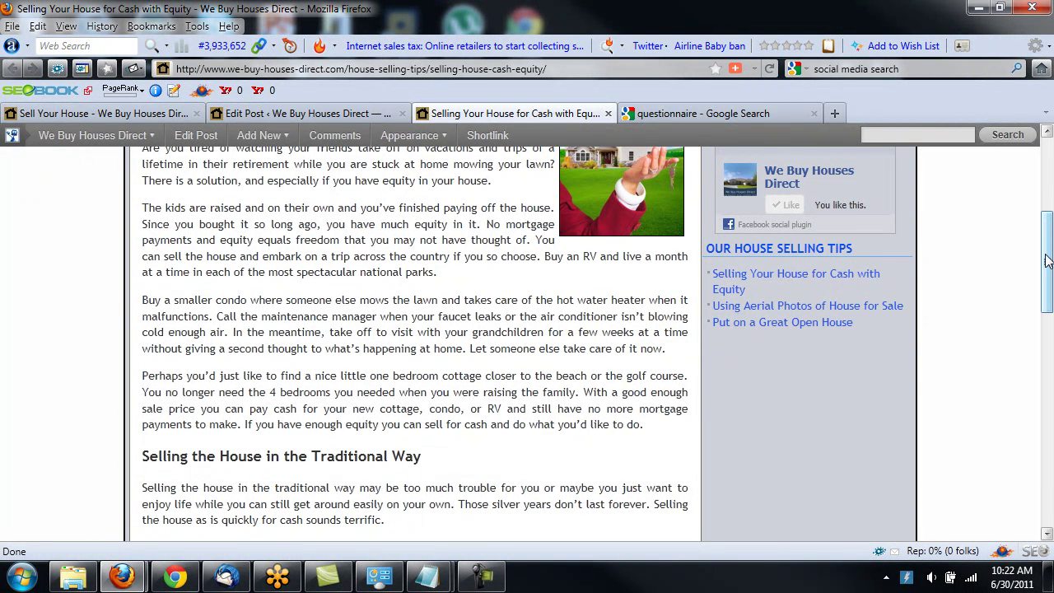
Step: Go to the seo-alien.com home page from the Google tab's address bar
click(730, 117)
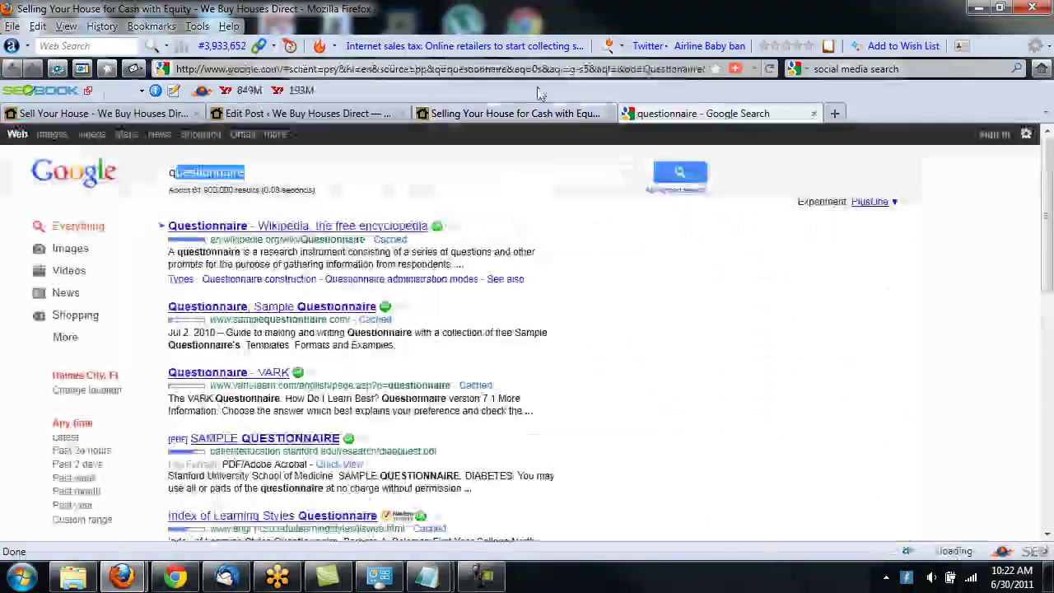
click(444, 69)
text(seo-alien)
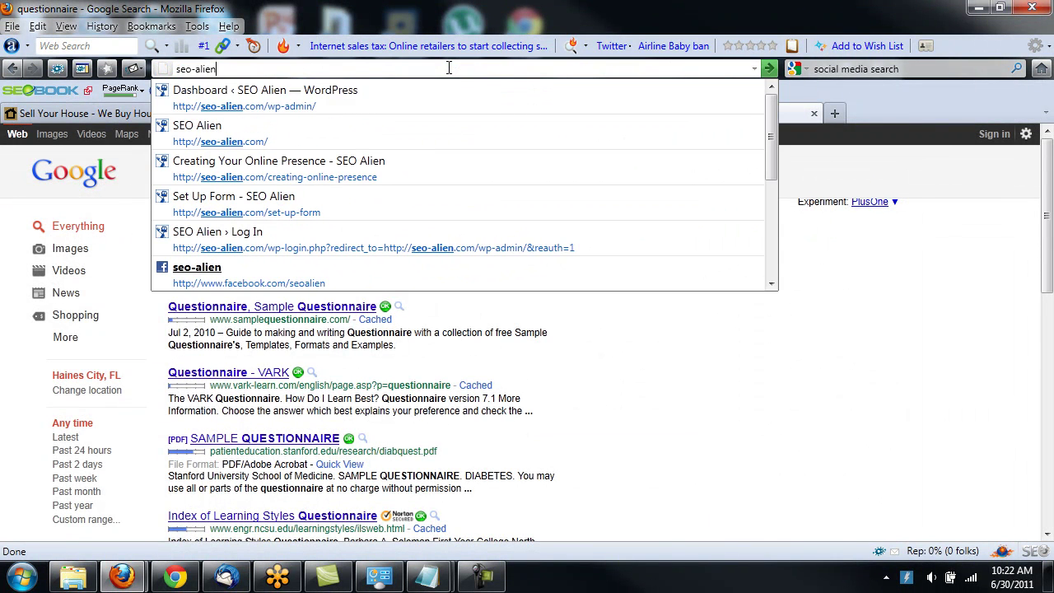
key(Down)
key(Down)
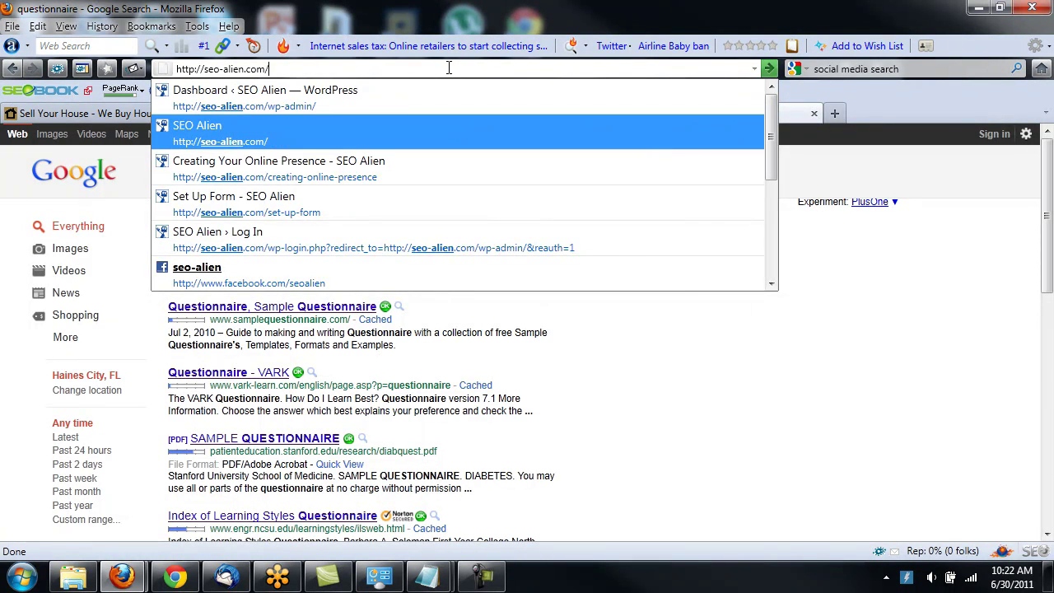
key(Return)
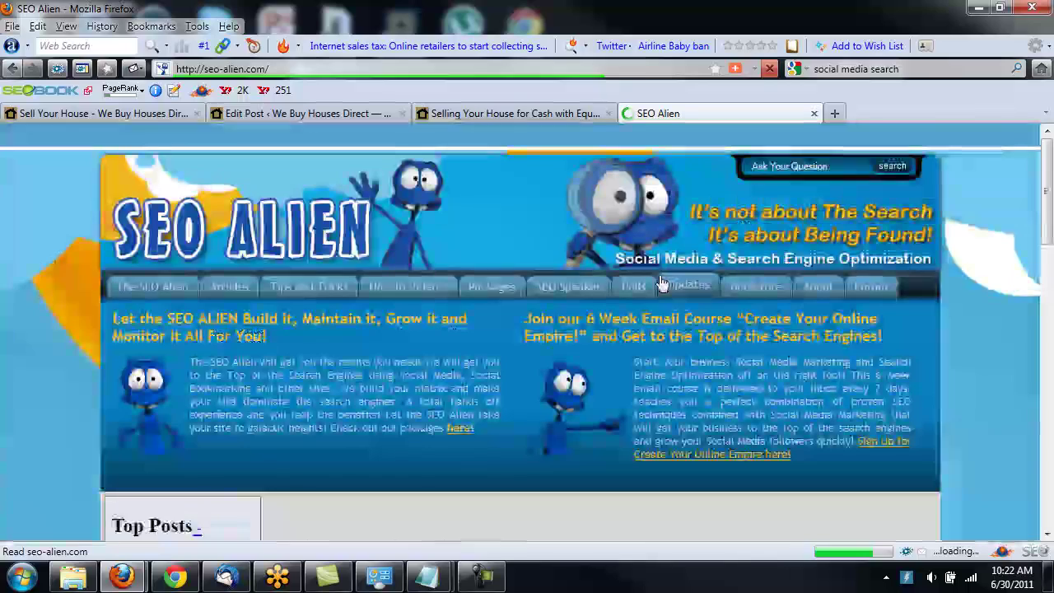
Step: Open the SEO Alien Packages page, then bring up the raw-foods articles folder
mouse_move(498, 286)
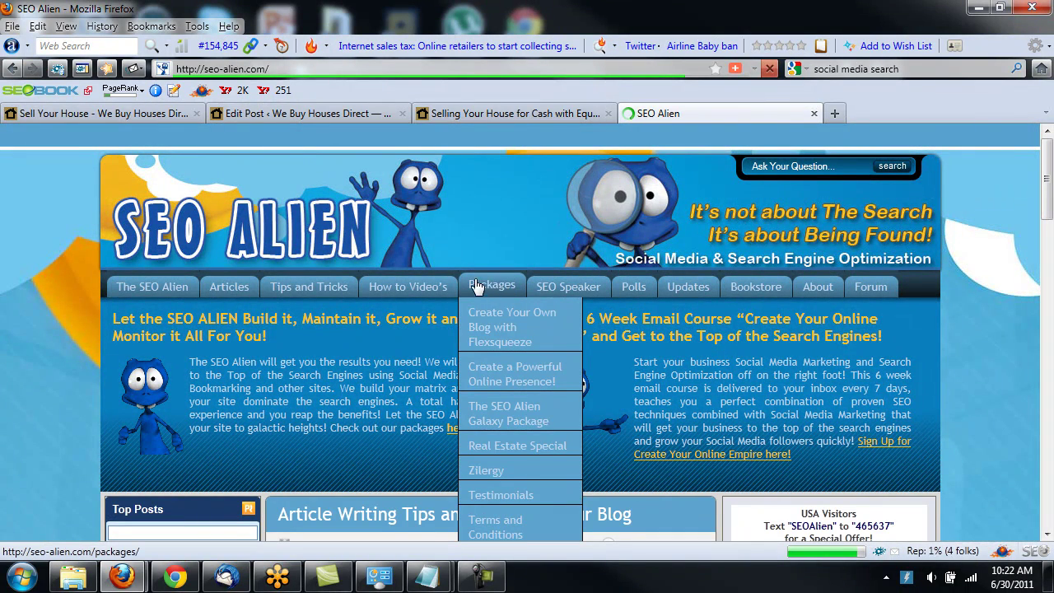
click(492, 286)
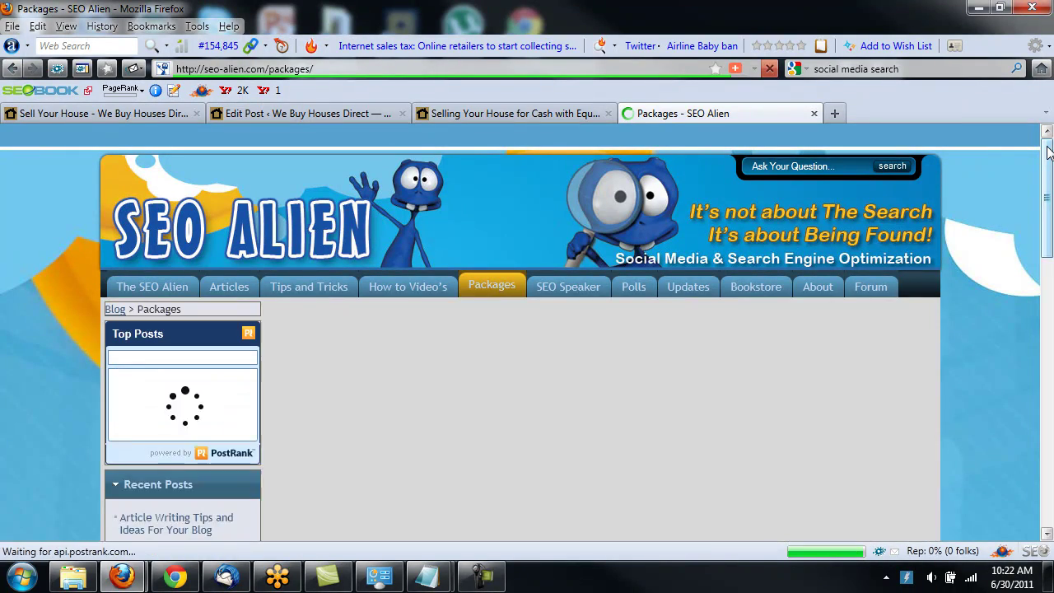
drag(1049, 151, 1050, 377)
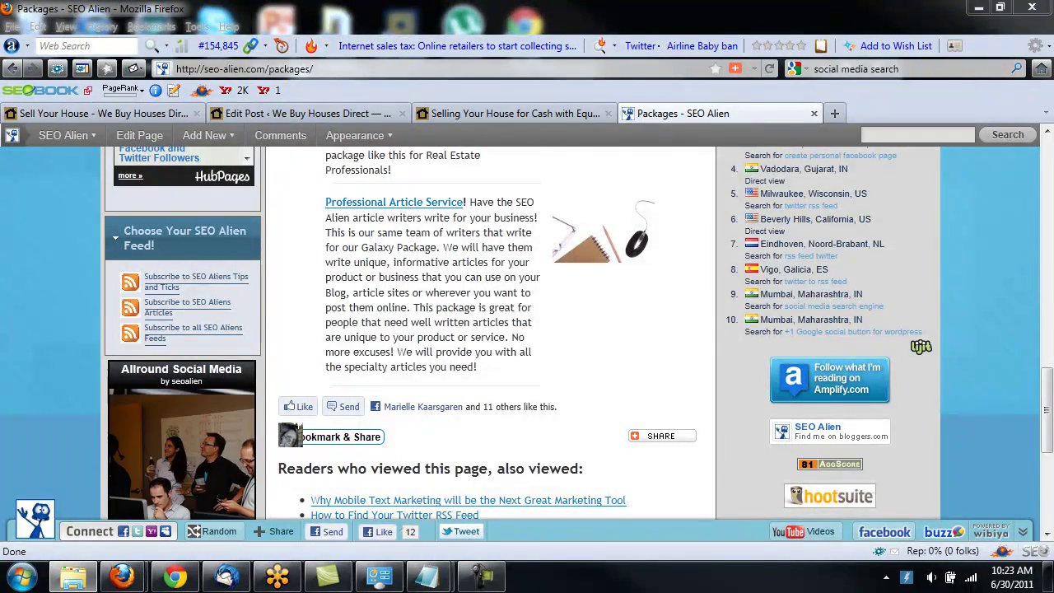
key(alt+Tab)
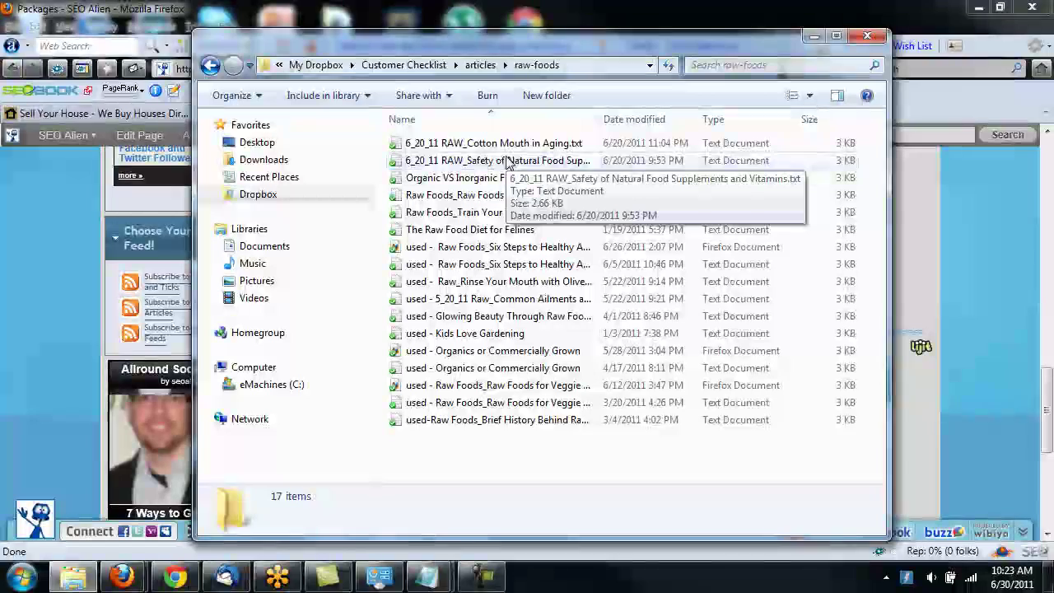
Step: Open the Safety of Natural Food Supplements and Vitamins article in Notepad, select its paragraphs, and return to Firefox
click(509, 162)
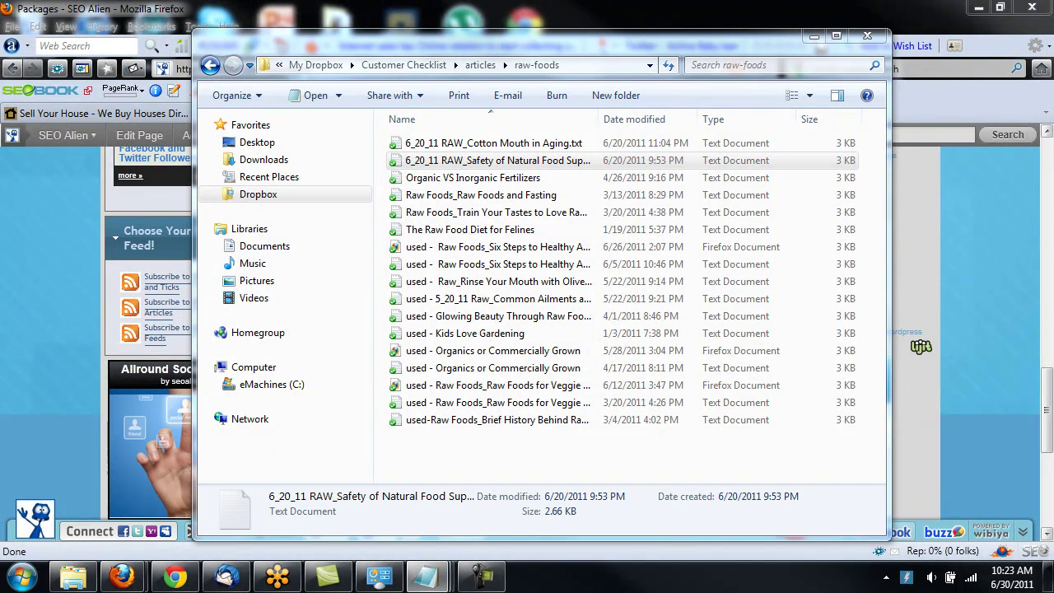
key(Return)
drag(855, 136, 541, 59)
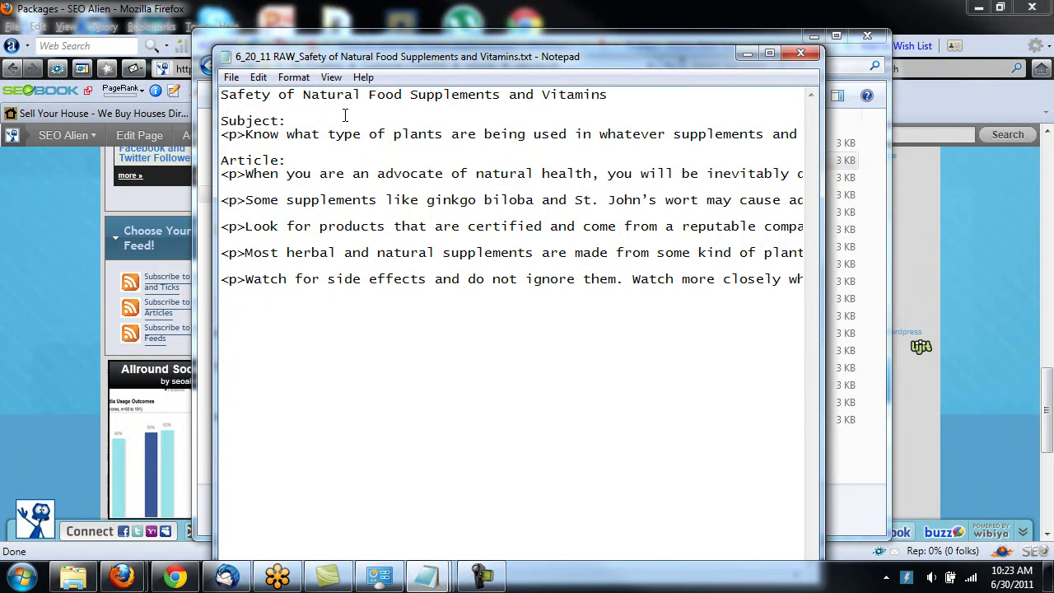
drag(236, 332, 221, 183)
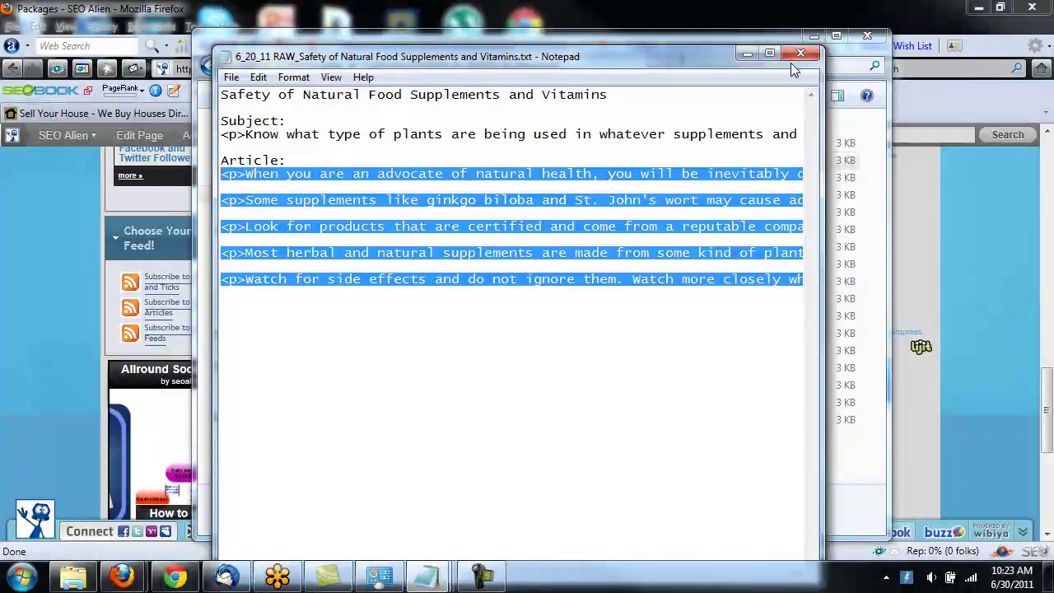
click(116, 308)
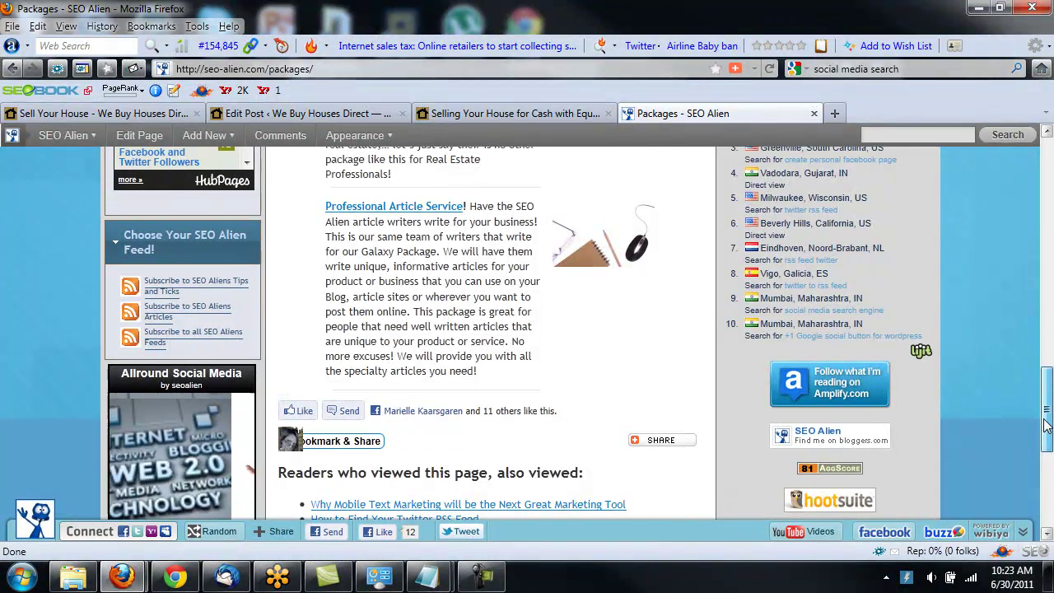
Step: Switch to the live 'Selling Your House for Cash with Equity' post tab and scroll to its top
drag(1045, 426, 1045, 403)
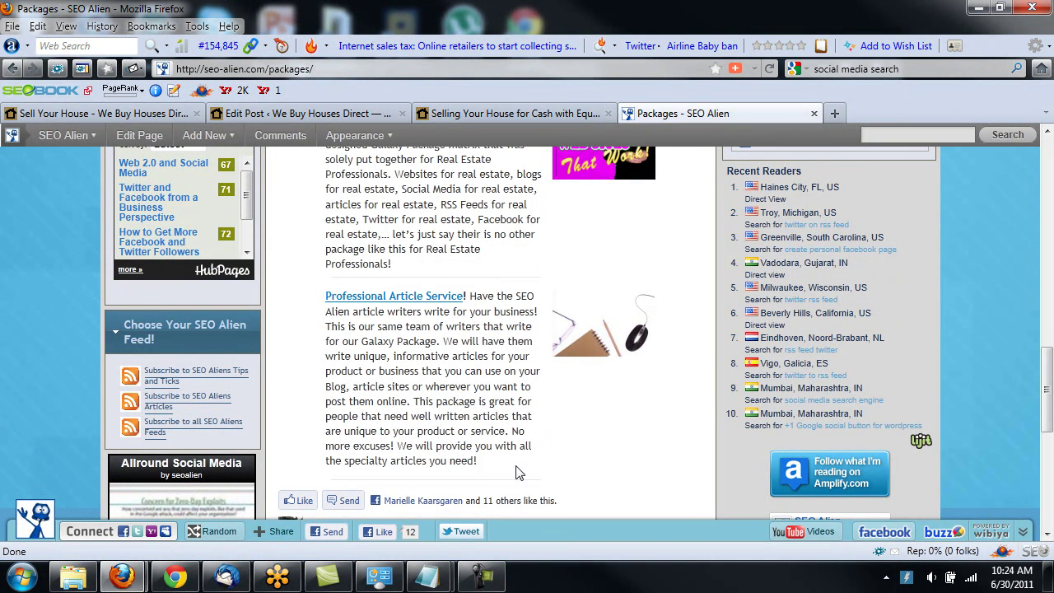
click(169, 117)
click(285, 119)
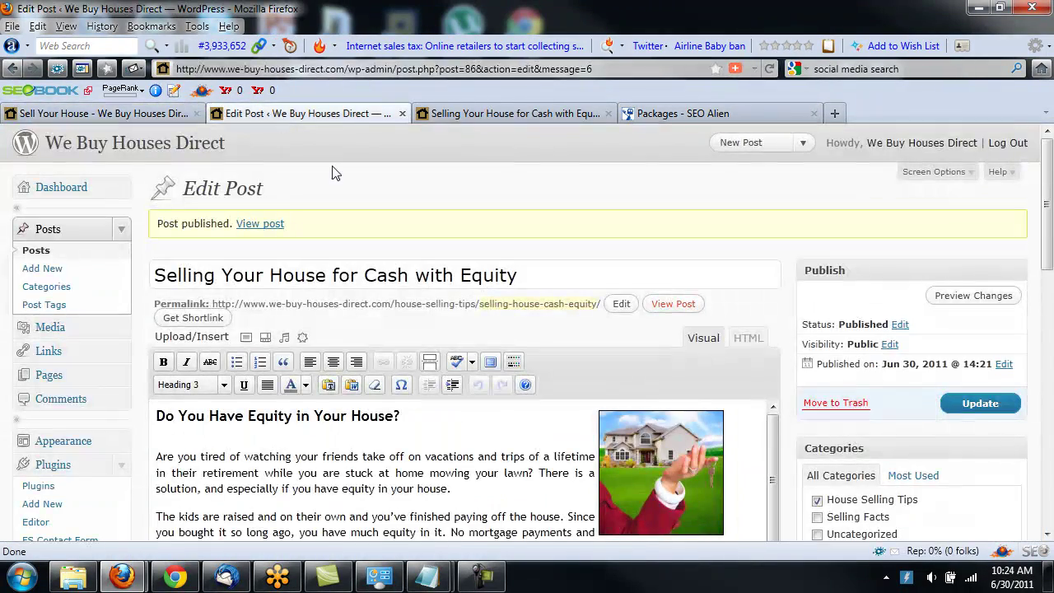
click(437, 113)
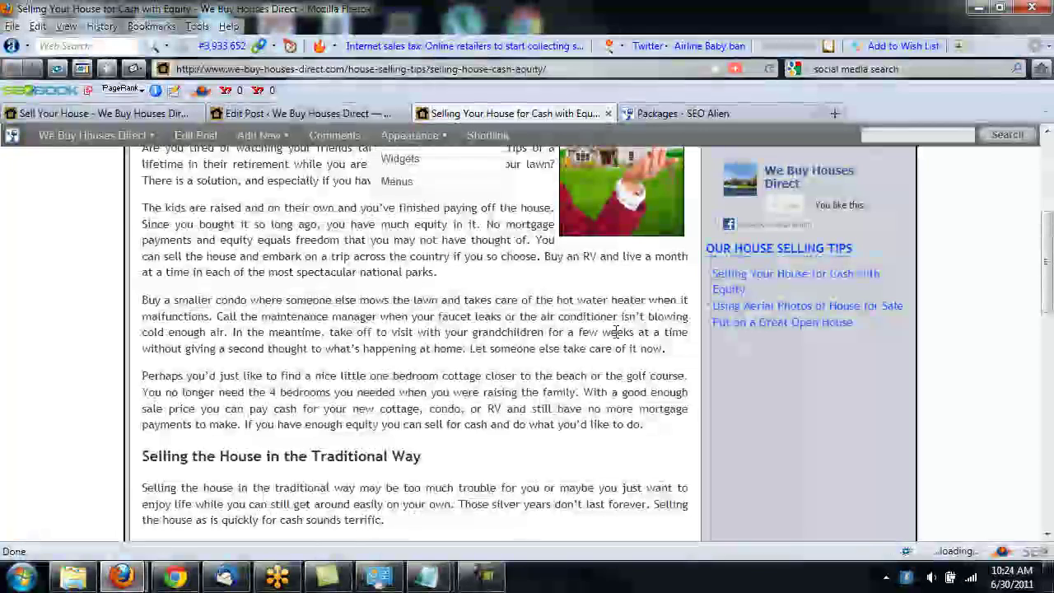
drag(1048, 266, 1048, 224)
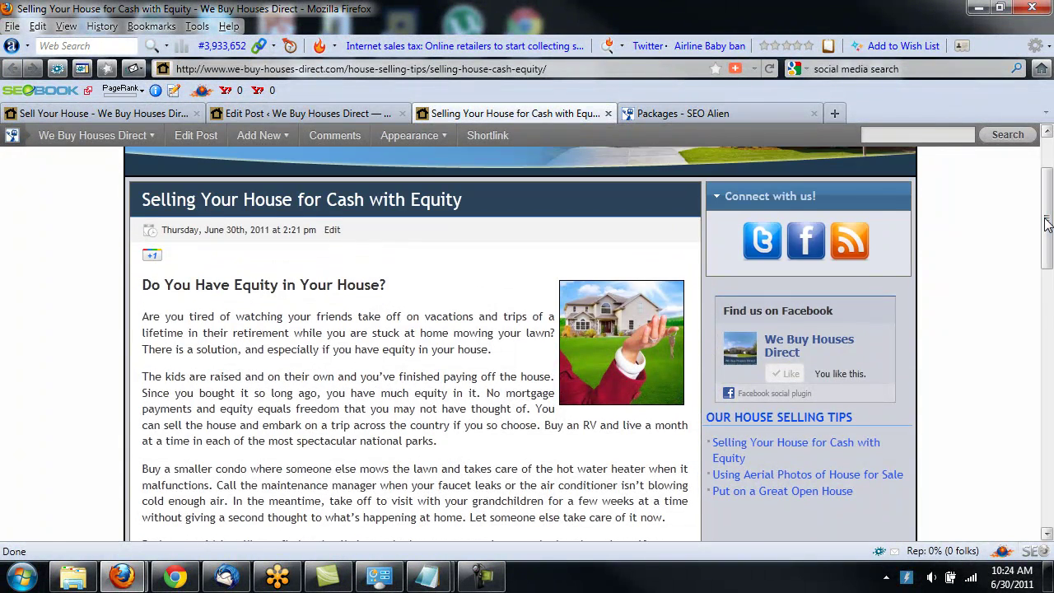